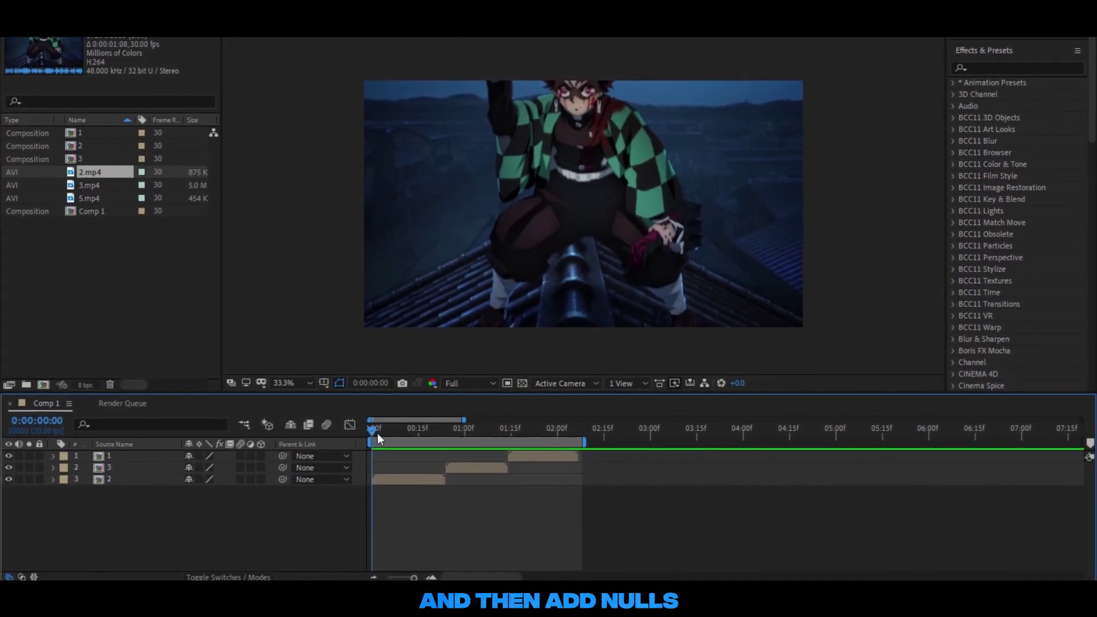
Step: Add a new Null Object layer to Comp 1 above clip 2
click(394, 478)
right_click(360, 483)
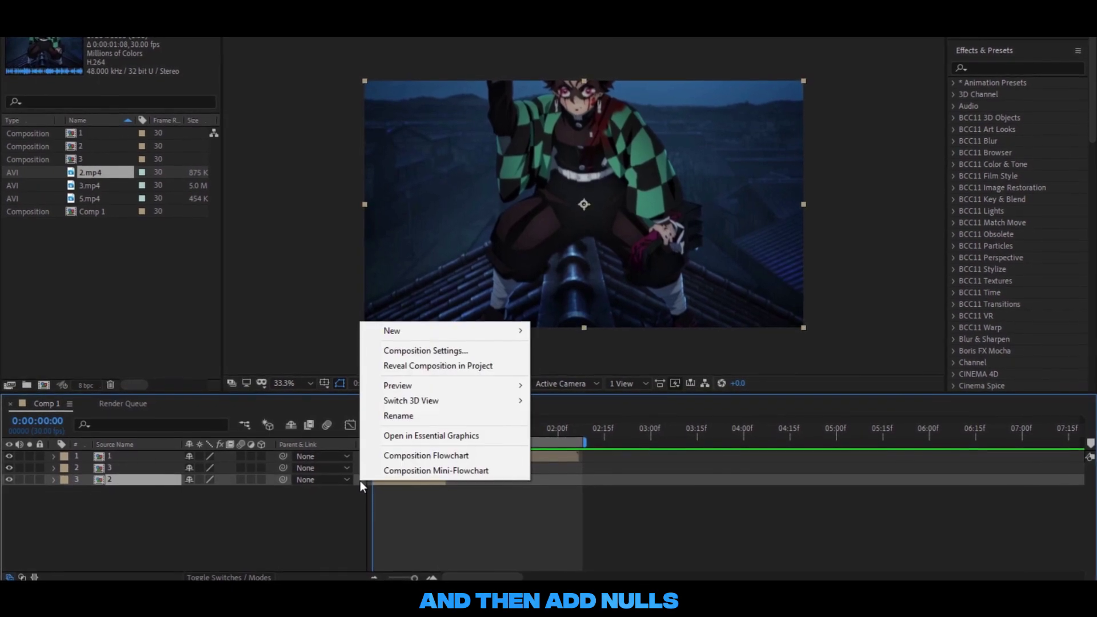
mouse_move(427, 334)
click(571, 412)
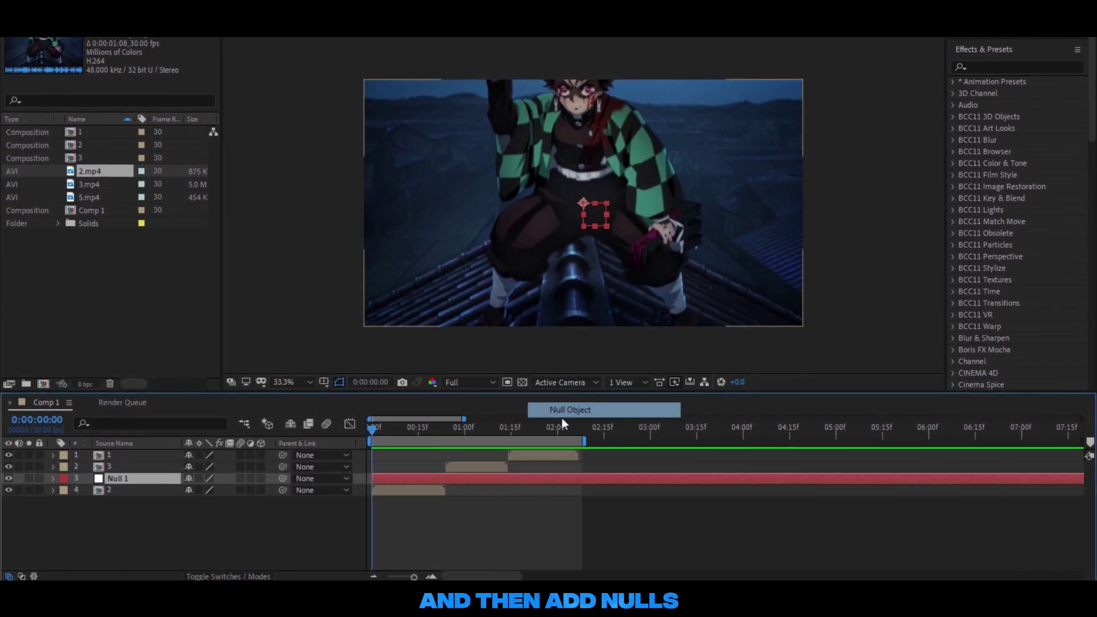
Step: Split the null at the ends of clips 2 and 3, placing pieces above clips 3 and 1
click(446, 429)
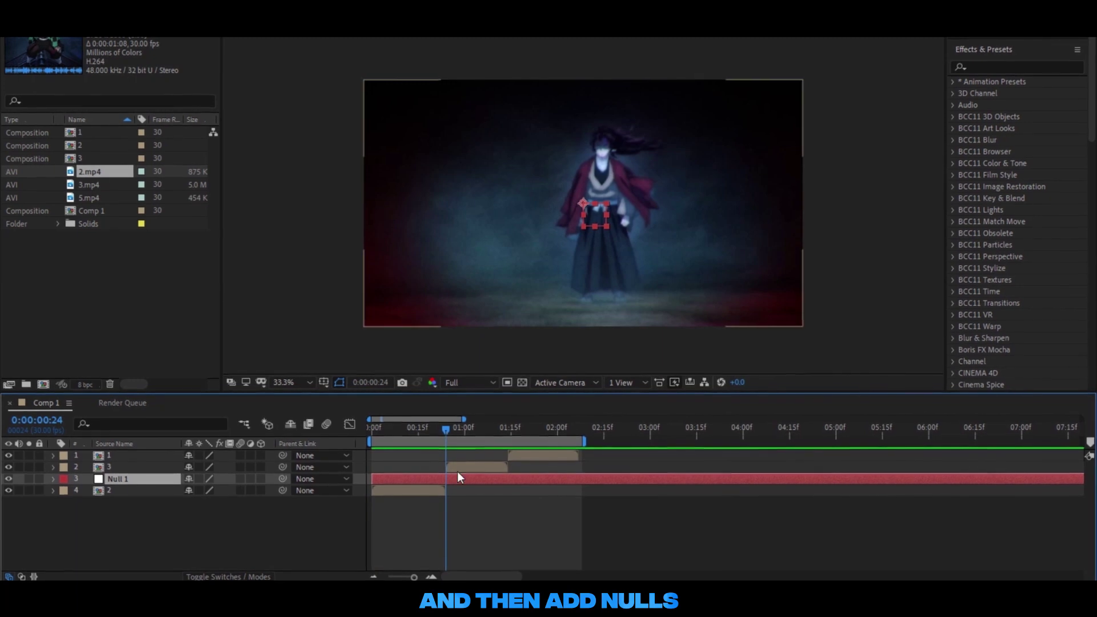
key(ctrl+shift+d)
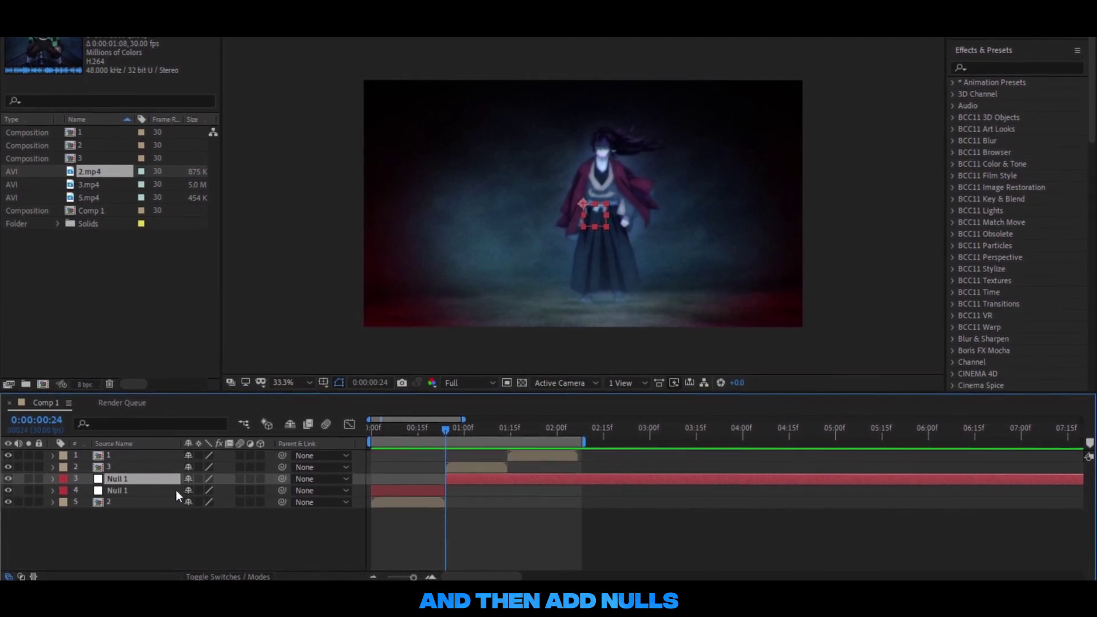
drag(128, 468, 124, 462)
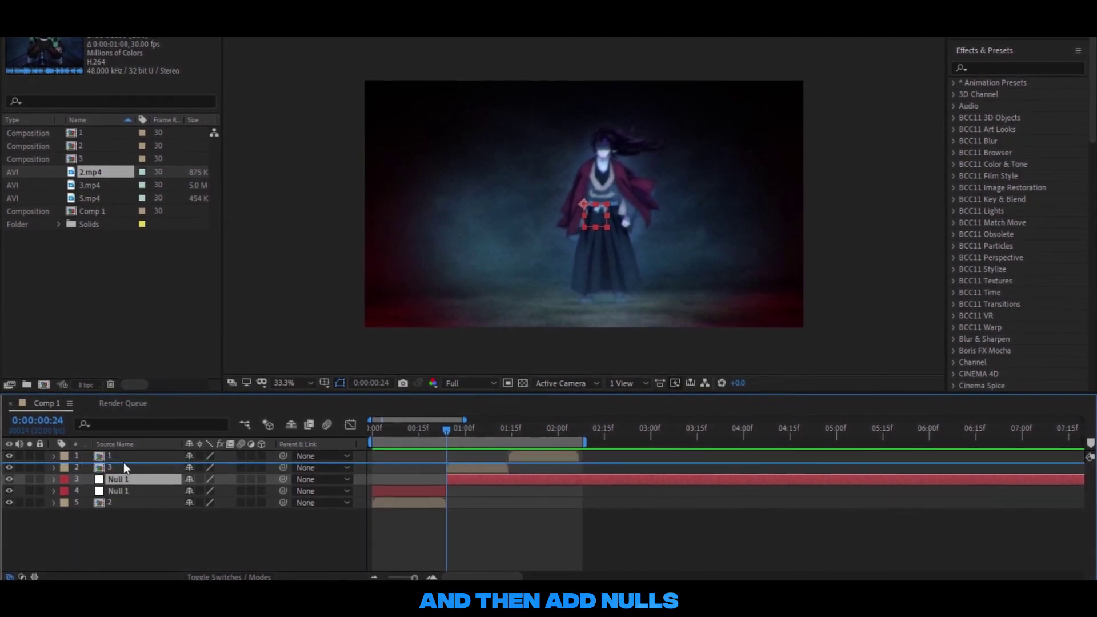
click(509, 434)
key(ctrl+shift+d)
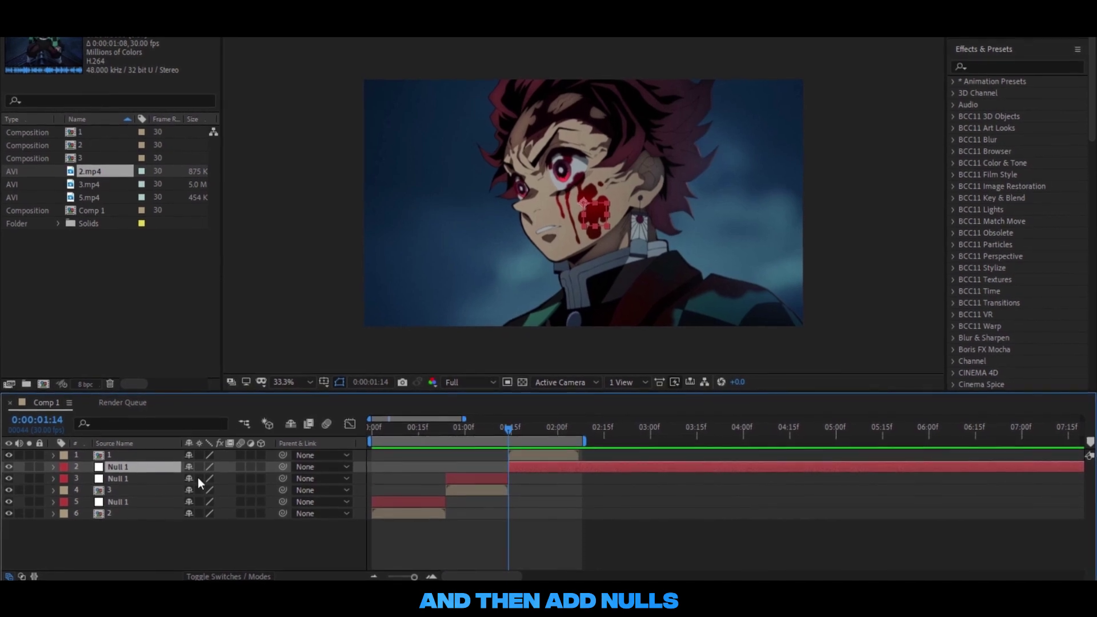
drag(142, 469, 132, 451)
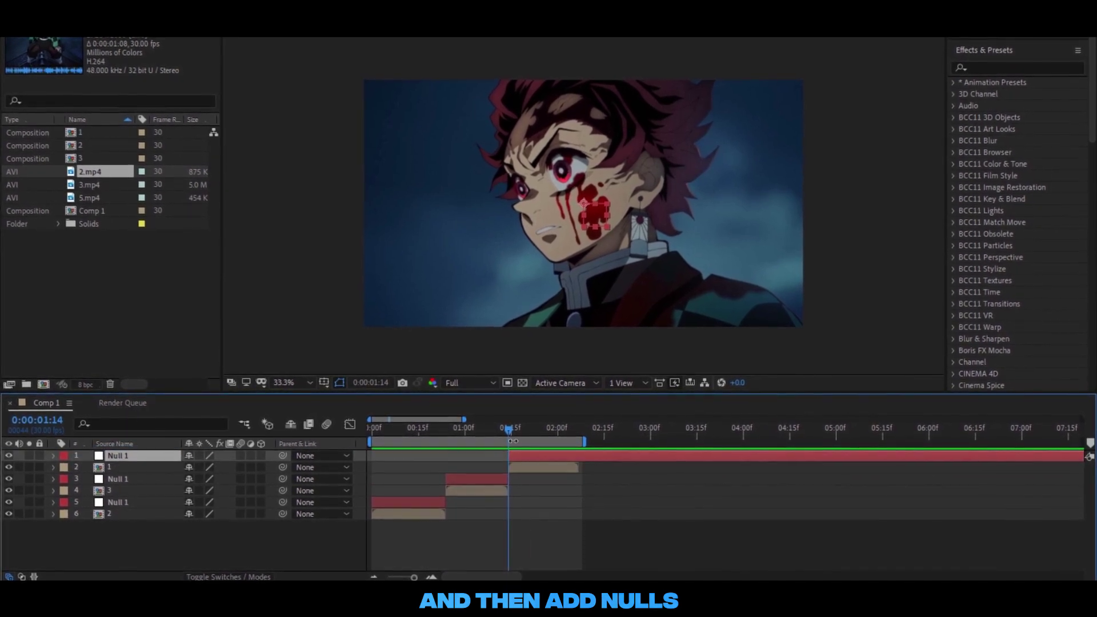
Step: Trim the top null at clip 1's end and delete the leftover piece
drag(451, 436, 578, 455)
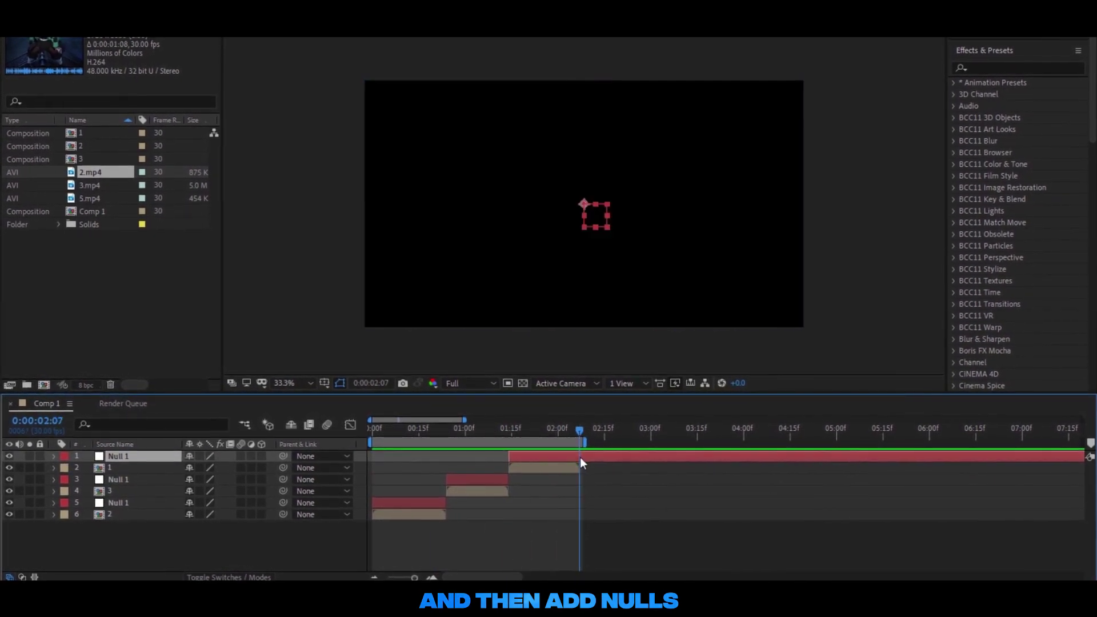
key(ctrl+shift+d)
key(Delete)
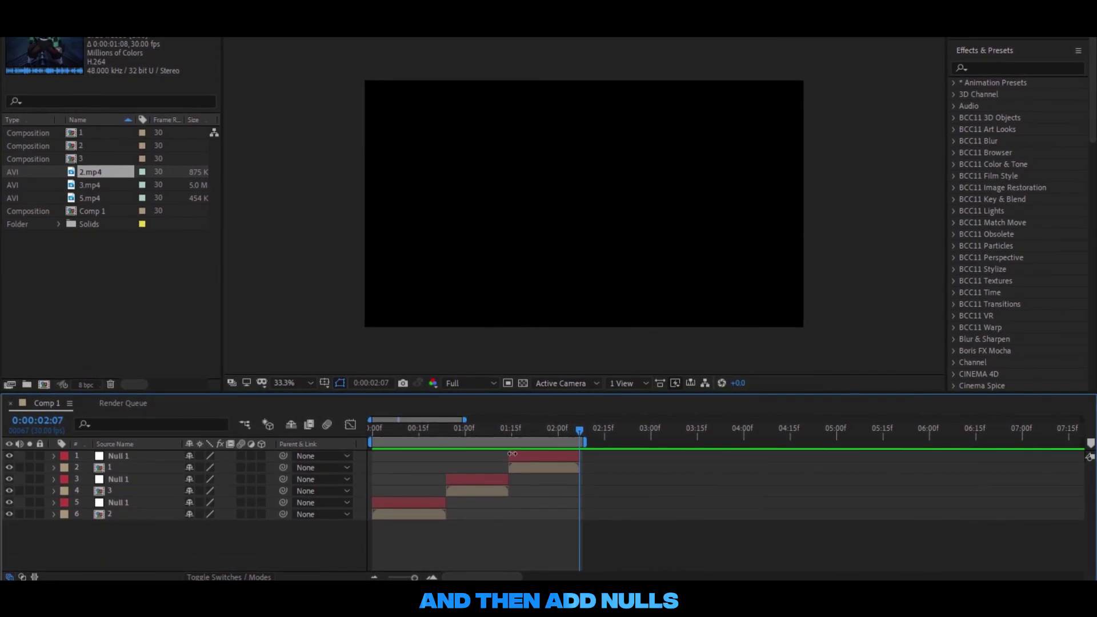
drag(579, 430, 376, 477)
Step: Enable the Motion Blur switches for clips 1, 3 and 2 plus the composition Motion Blur
key(Home)
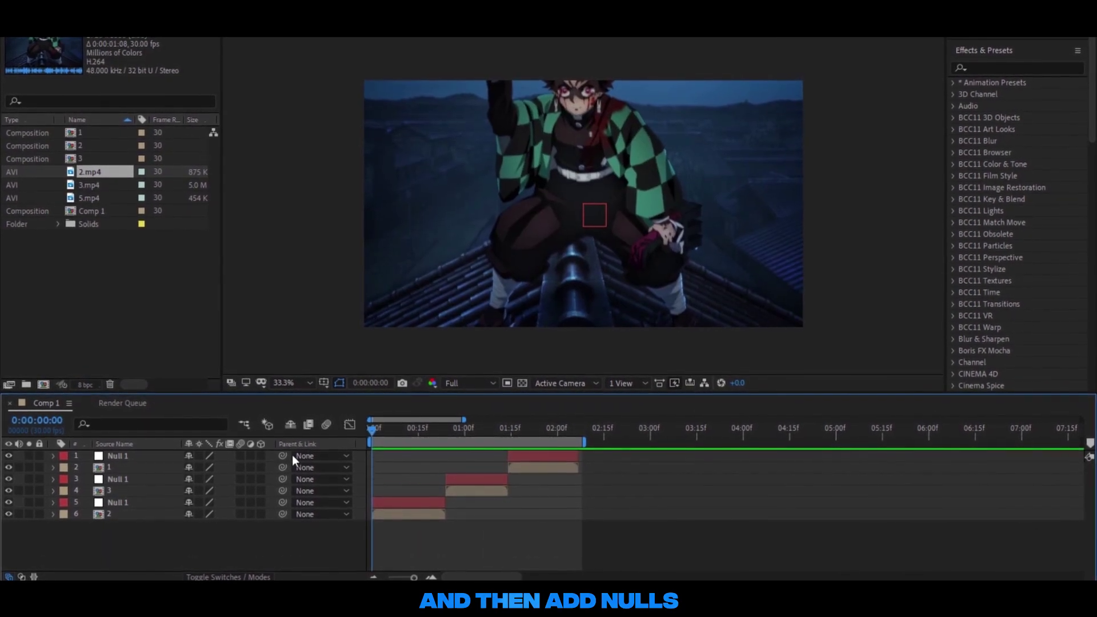
click(113, 468)
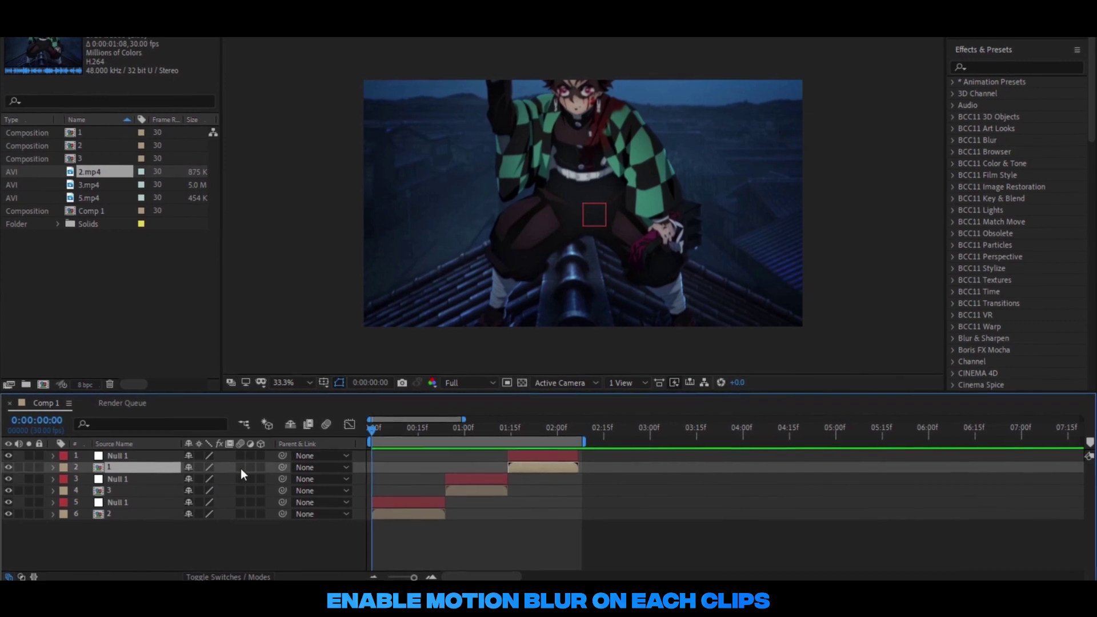
click(240, 467)
click(136, 491)
click(240, 490)
click(136, 514)
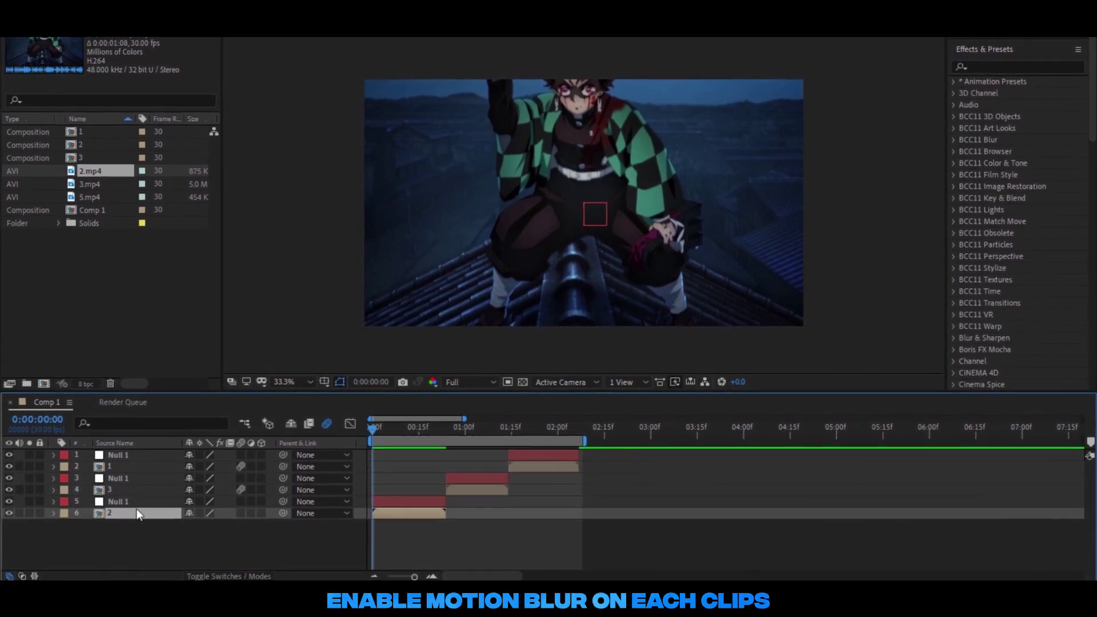
click(240, 514)
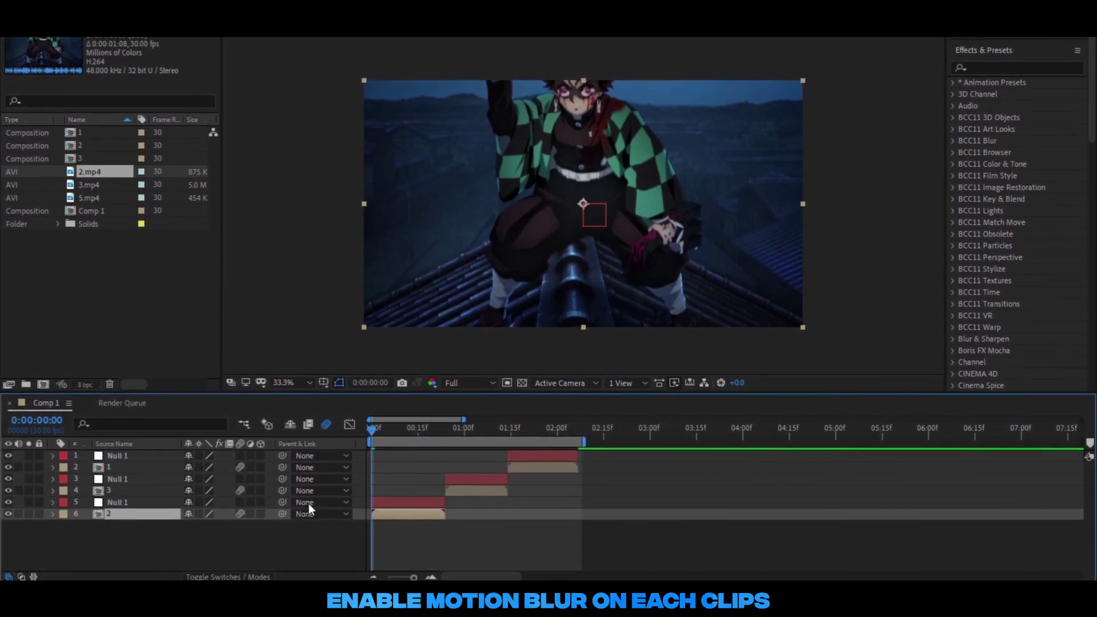
click(396, 502)
click(343, 526)
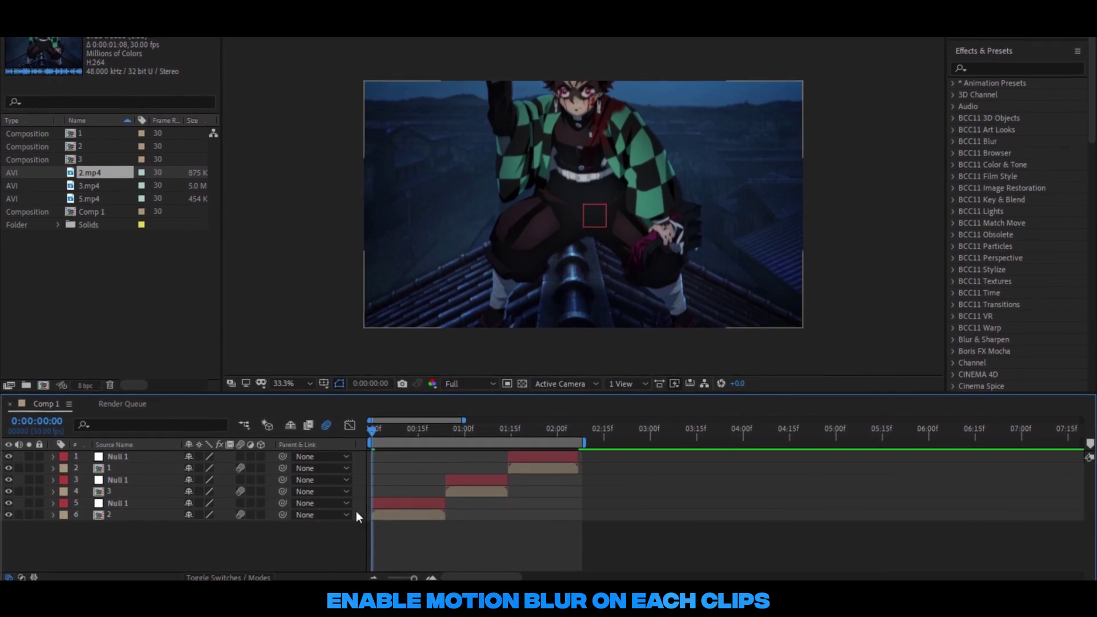
click(380, 503)
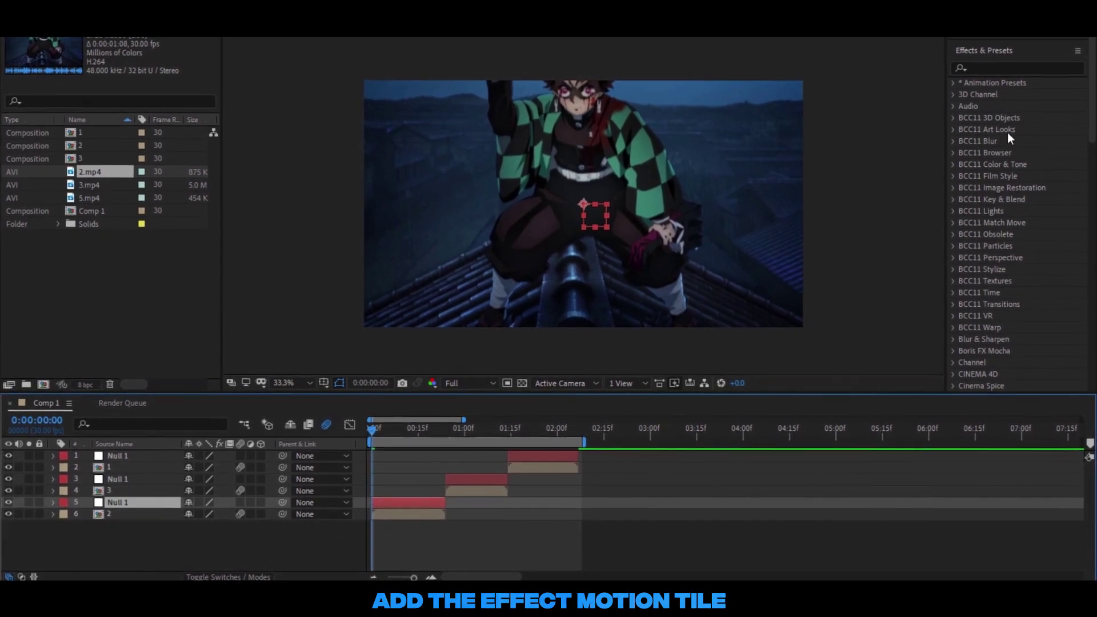
Step: Apply the Motion Tile effect from Effects & Presets to clip 2
click(1000, 68)
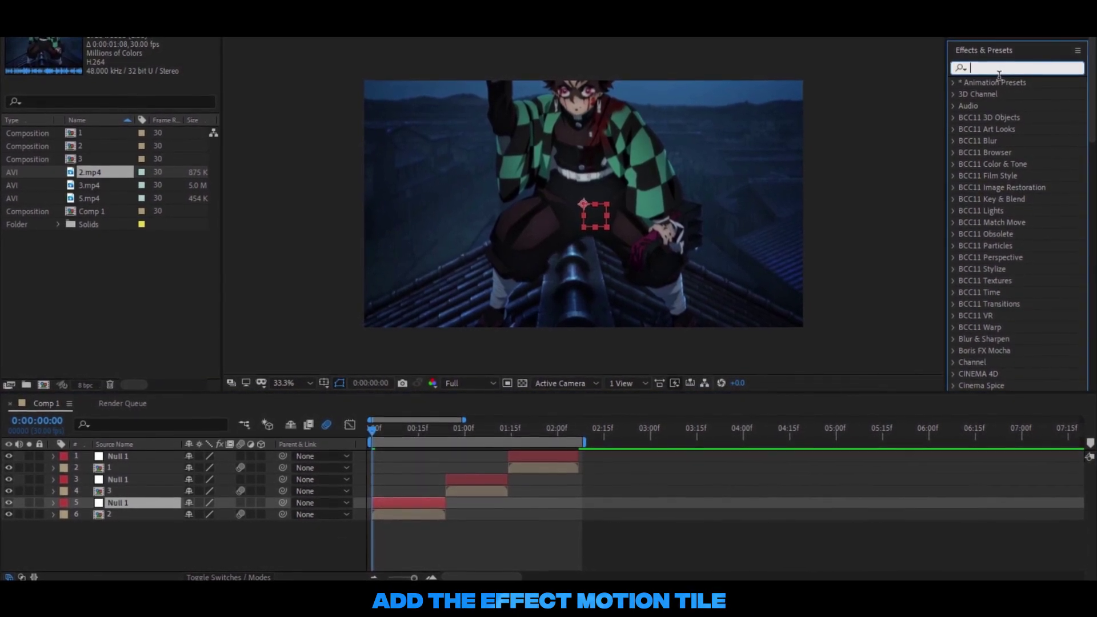
text(motion tile)
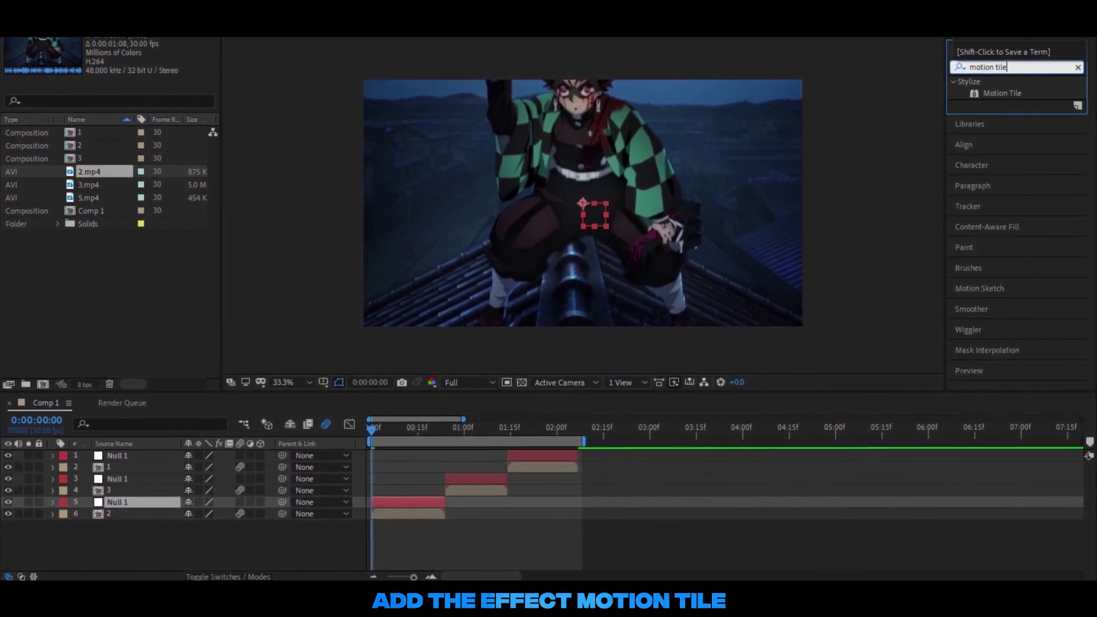
drag(1003, 94, 447, 535)
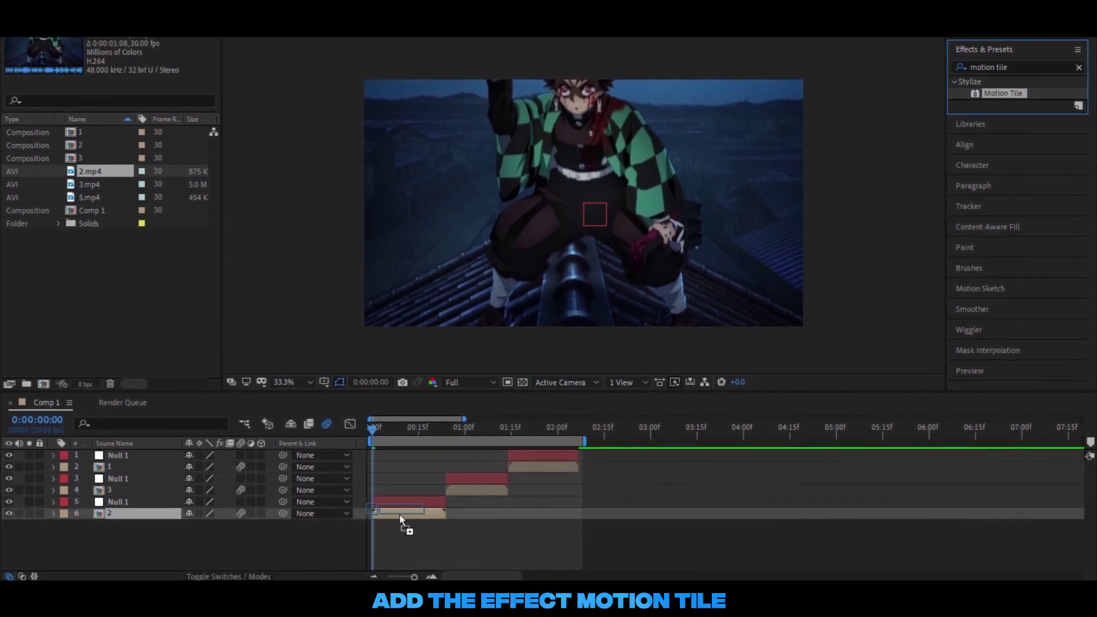
drag(431, 535, 399, 515)
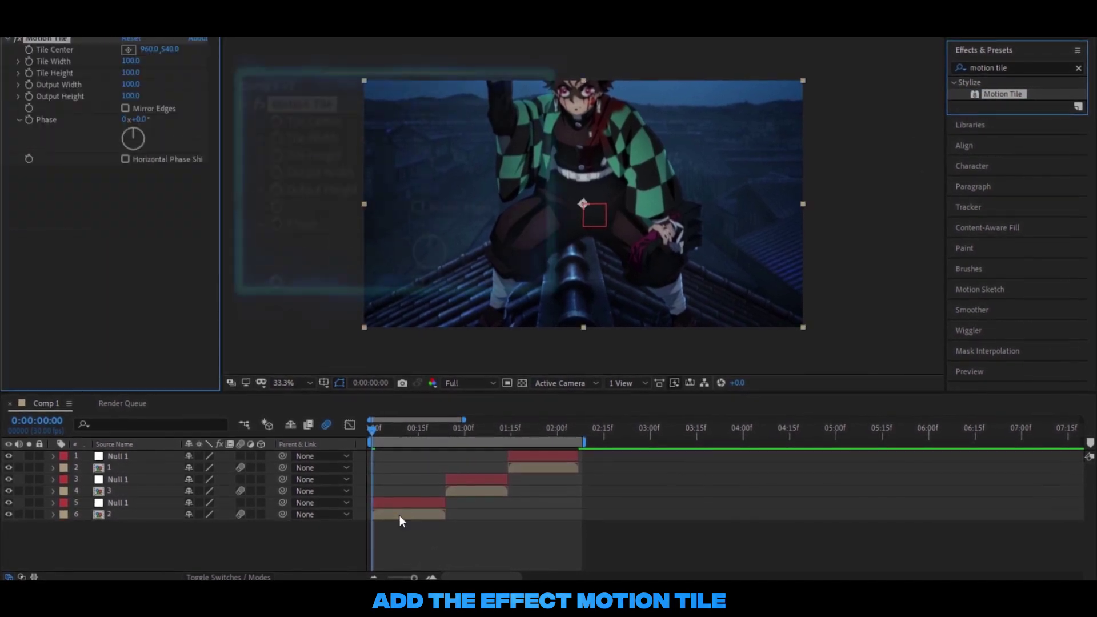
Step: Set Motion Tile Output Width and Height to 500 and enable Mirror Edges
click(132, 84)
text(500)
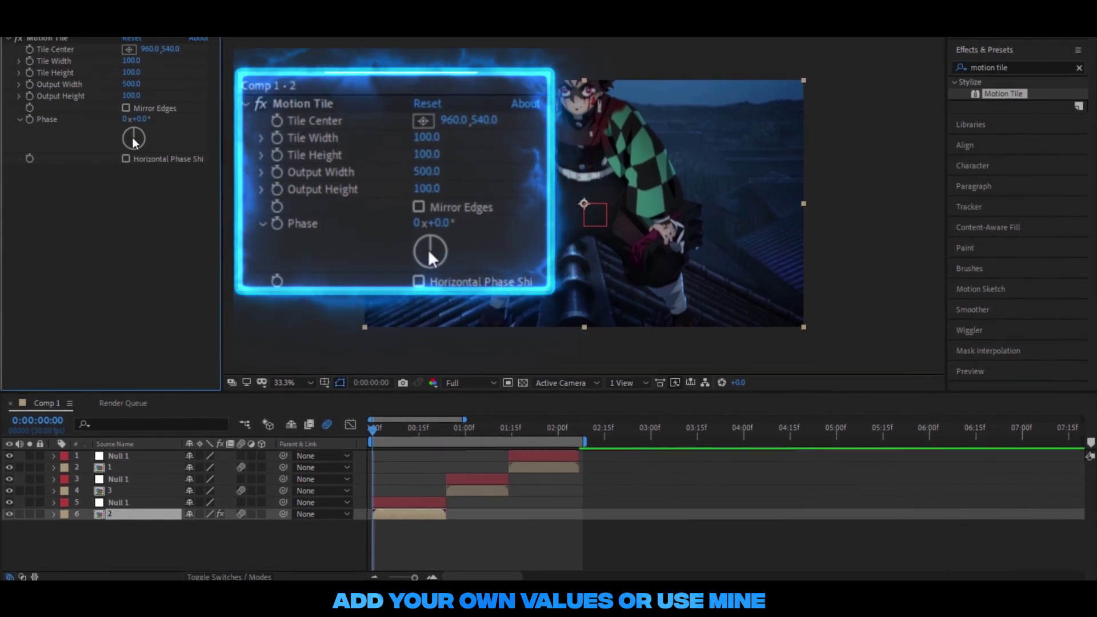
click(133, 95)
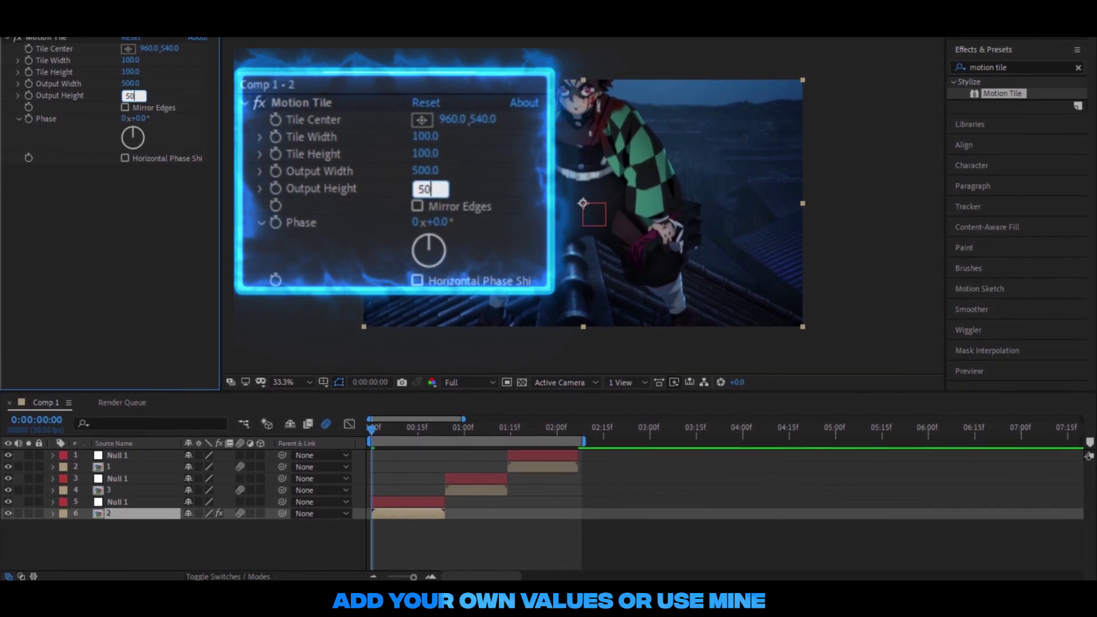
text(500)
key(Return)
click(125, 108)
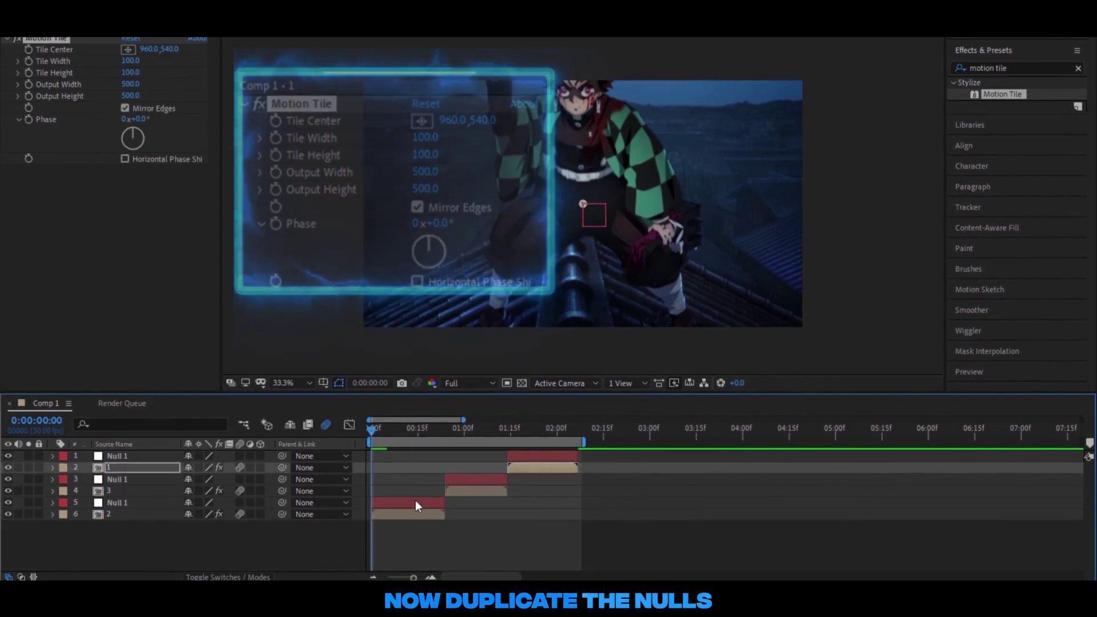
click(416, 504)
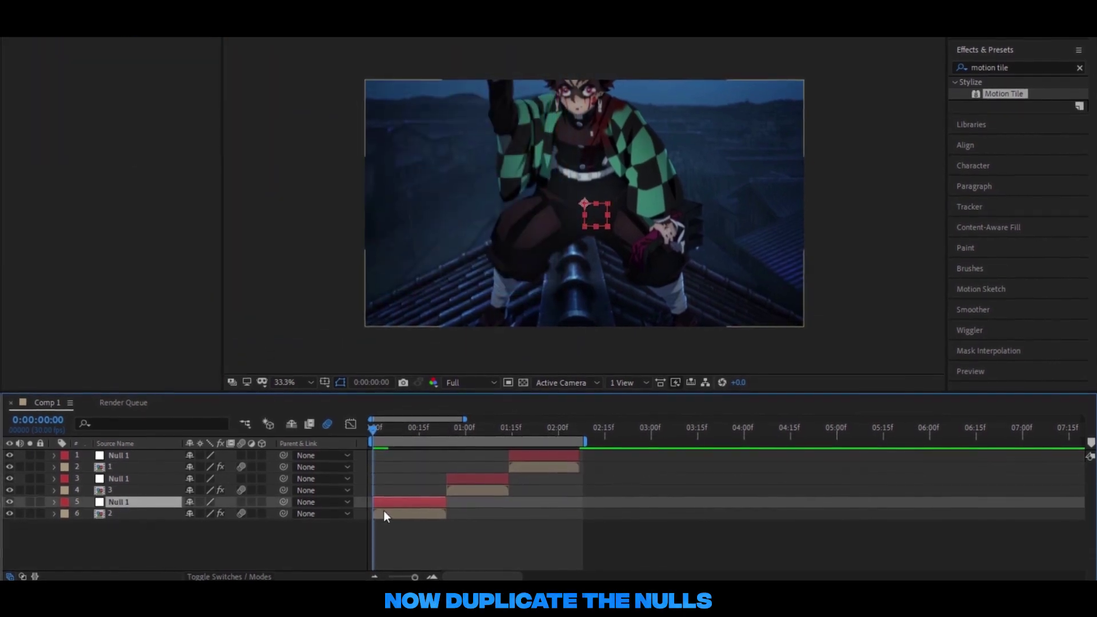
Step: Duplicate the nulls for clips 2 and 3, parenting each clip to its duplicate and duplicate to original
key(ctrl+d)
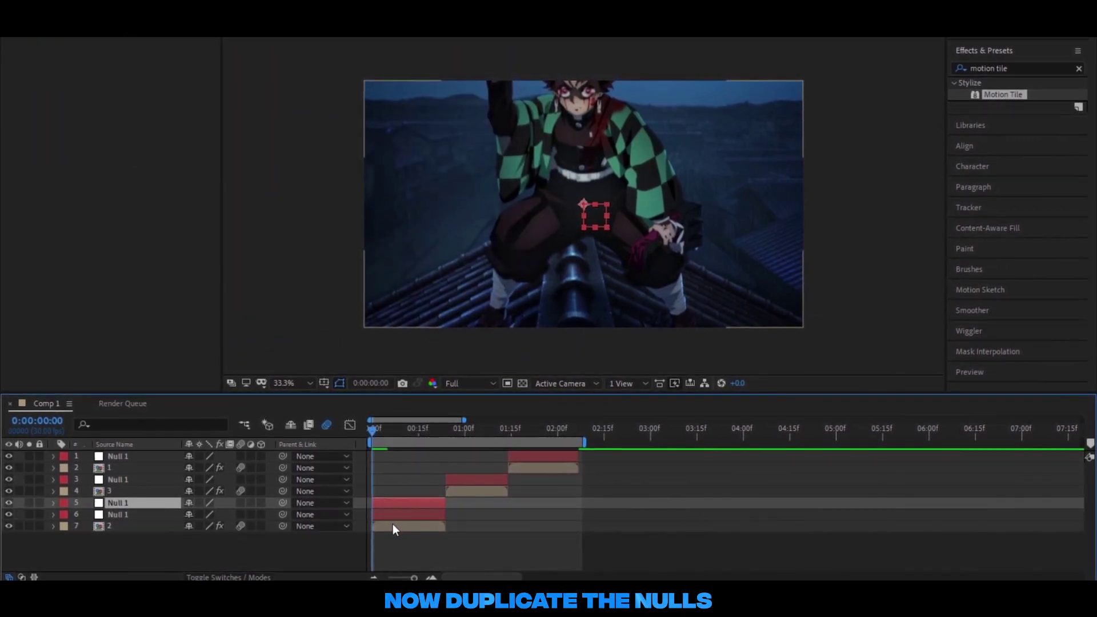
click(393, 524)
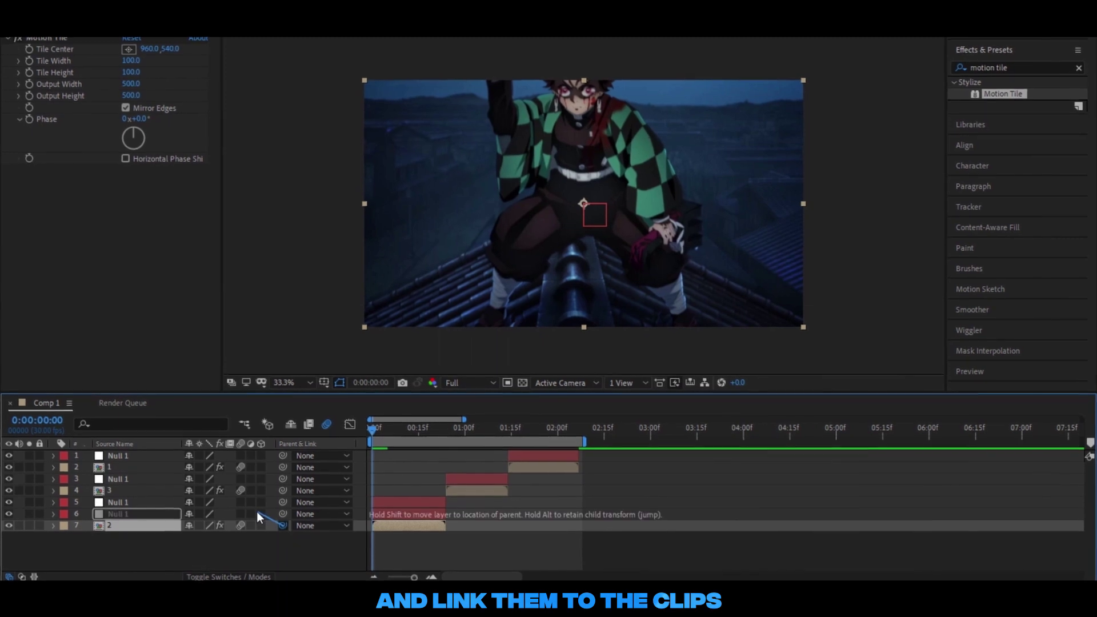
drag(283, 514, 249, 505)
drag(439, 432, 447, 433)
click(455, 480)
key(ctrl+d)
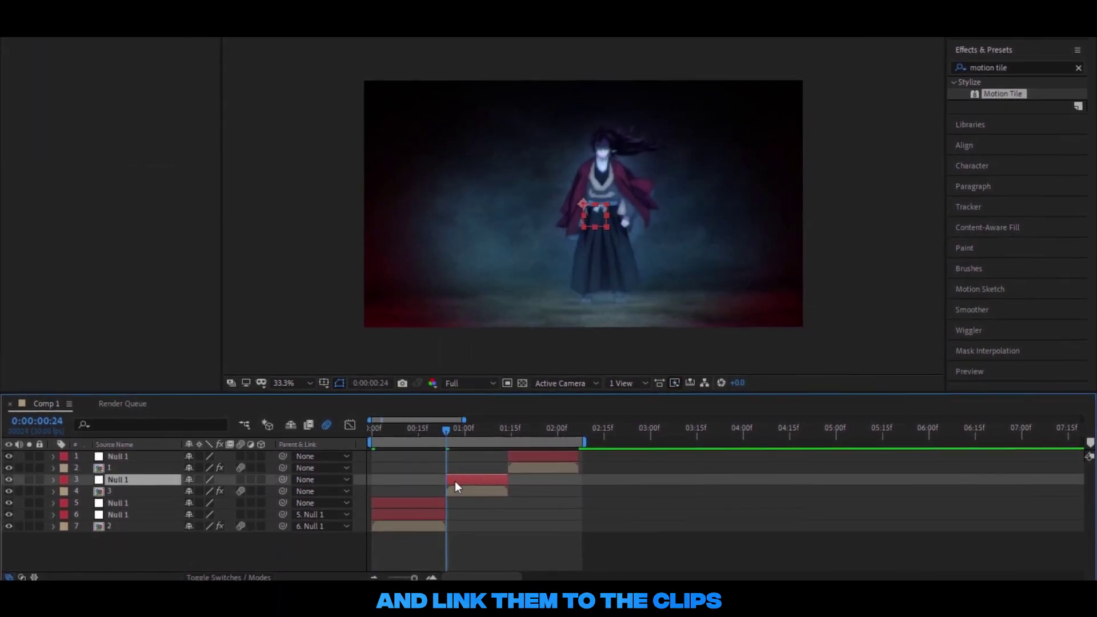
click(408, 505)
mouse_move(283, 503)
mouse_down()
mouse_move(251, 494)
mouse_move(247, 456)
mouse_up()
Step: Duplicate clip 1's null and parent clip 1 to the duplicate
click(523, 455)
key(i)
key(ctrl+d)
click(530, 480)
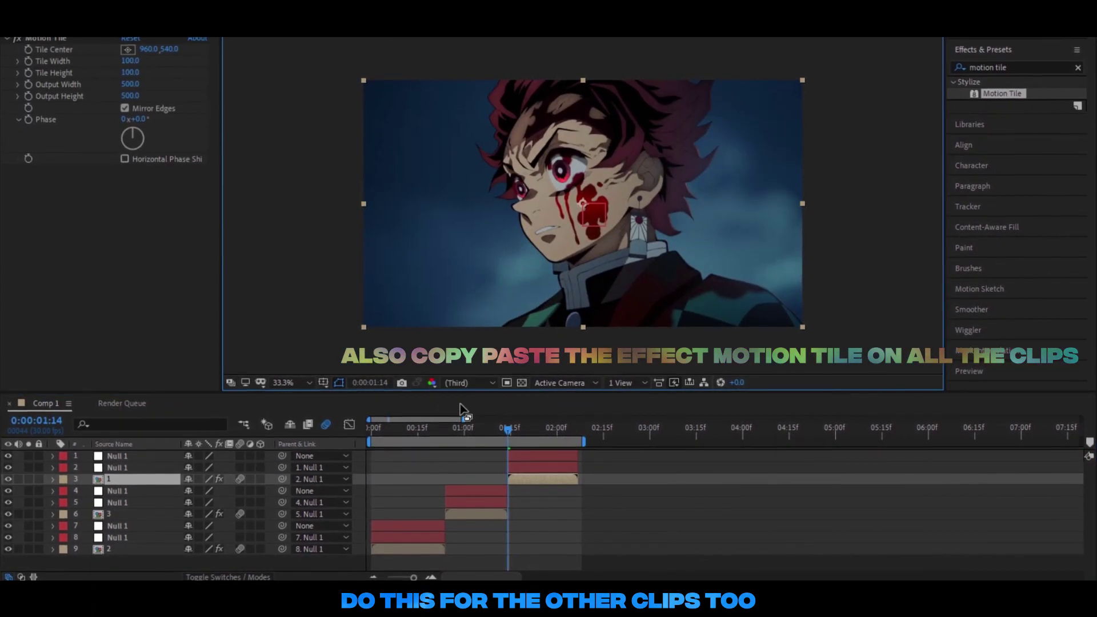
click(395, 436)
drag(396, 436, 377, 436)
Step: Add a 100% Scale keyframe on the first clip's null and move it to the clip's end
click(390, 536)
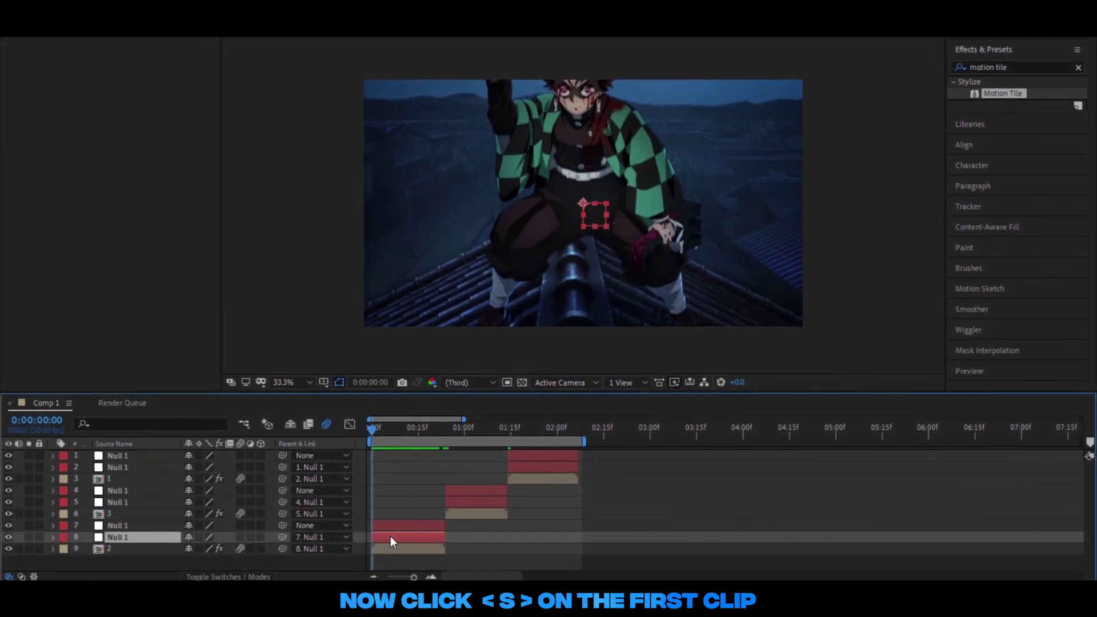
key(s)
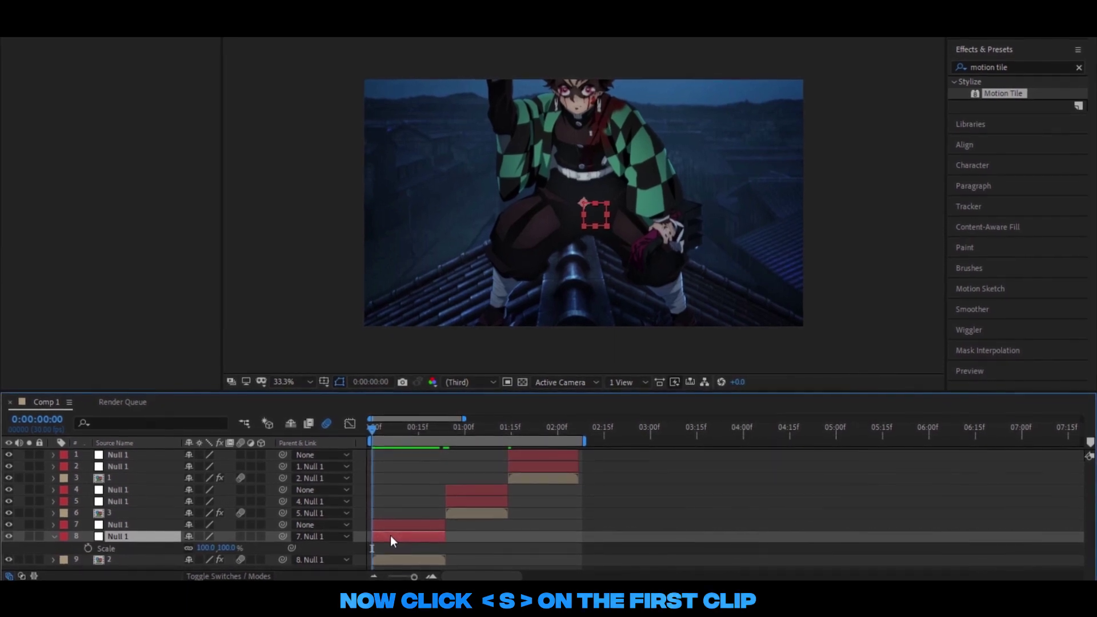
key(shift+r)
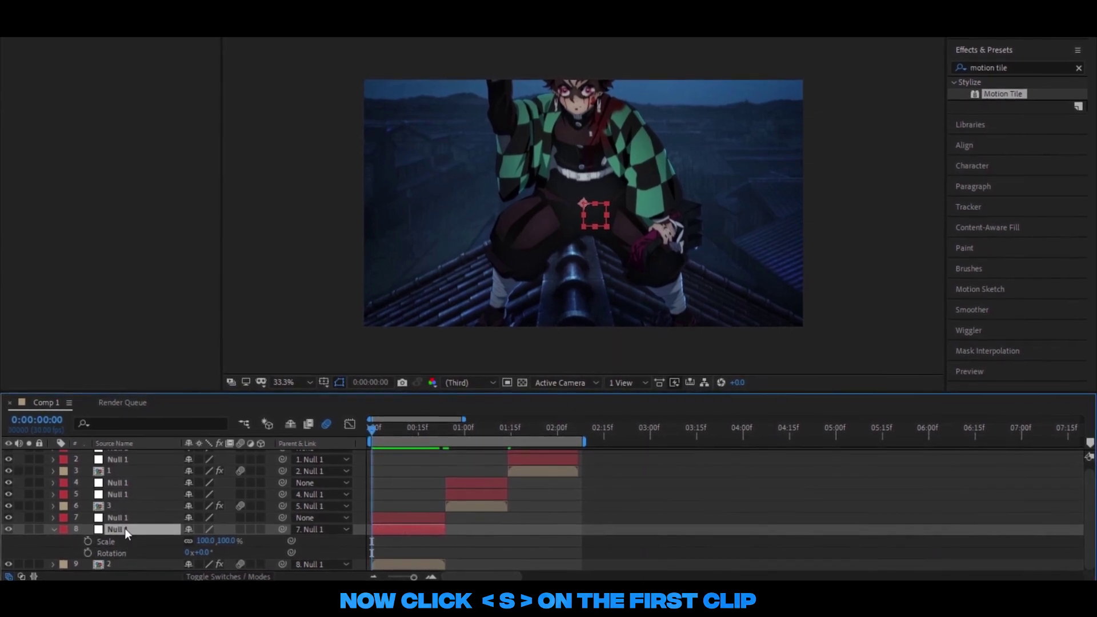
click(88, 541)
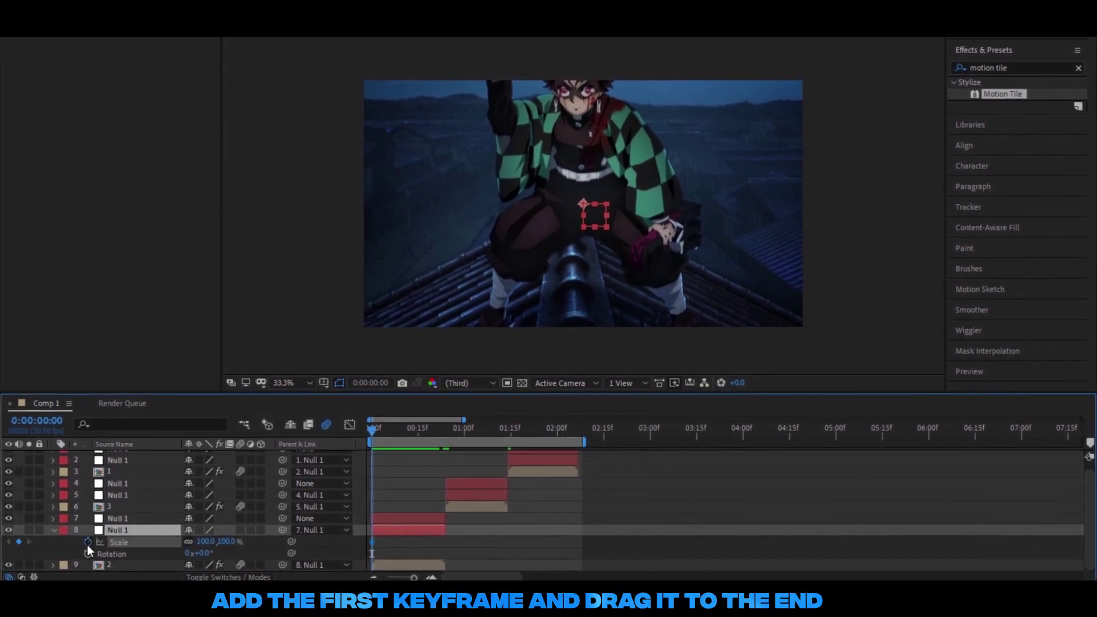
drag(372, 542, 427, 541)
key(s)
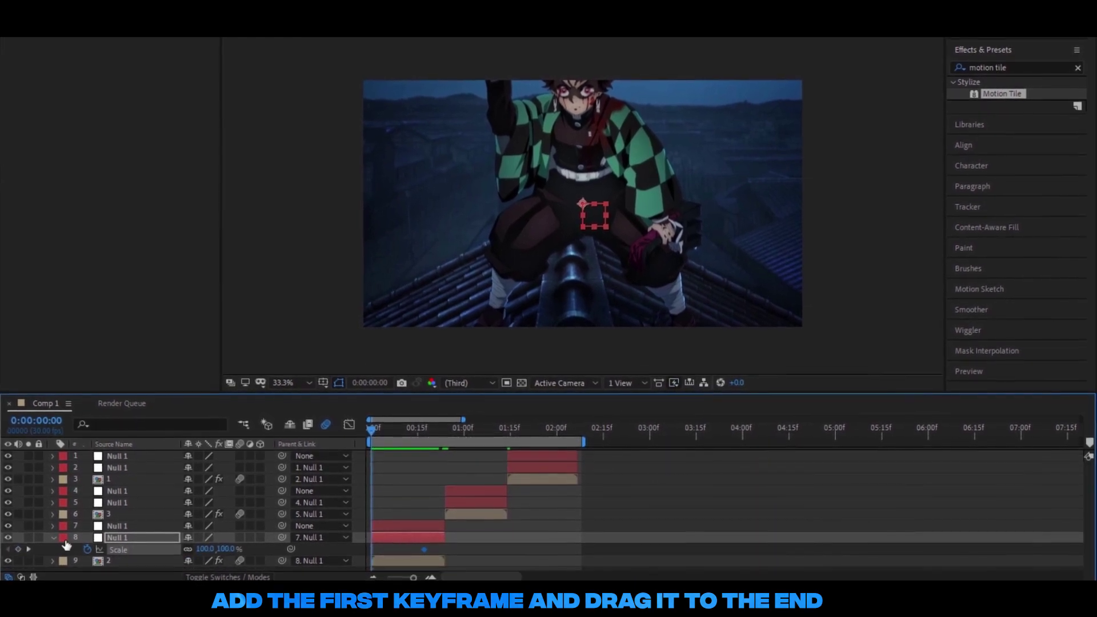
click(379, 452)
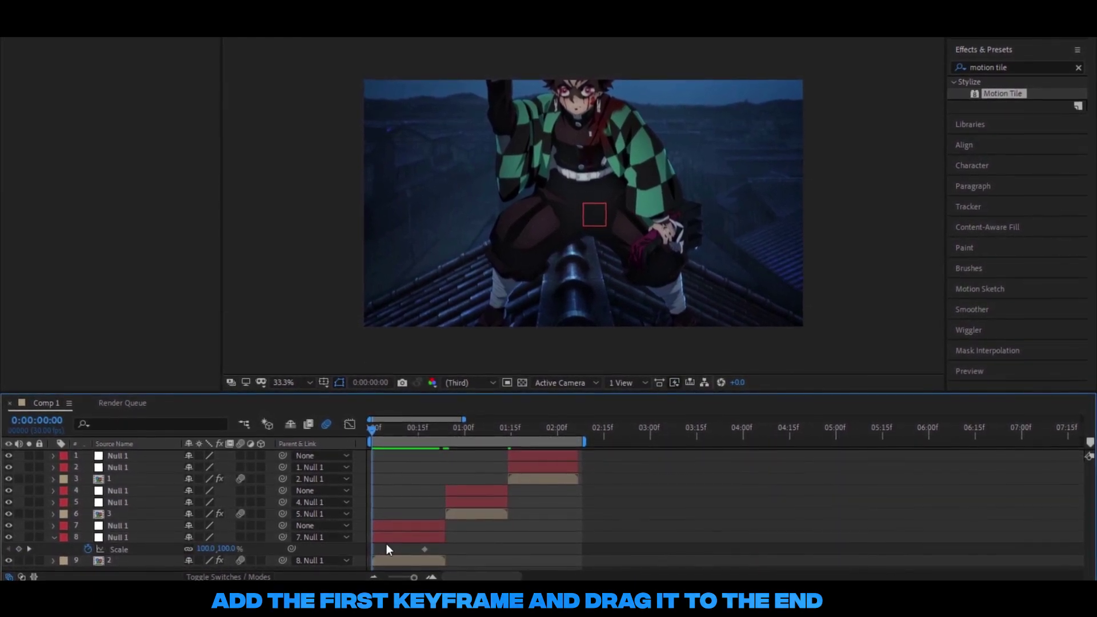
Step: Set the null's Scale to 250% at frame 0 and Easy Ease both Scale keyframes
drag(210, 549, 340, 549)
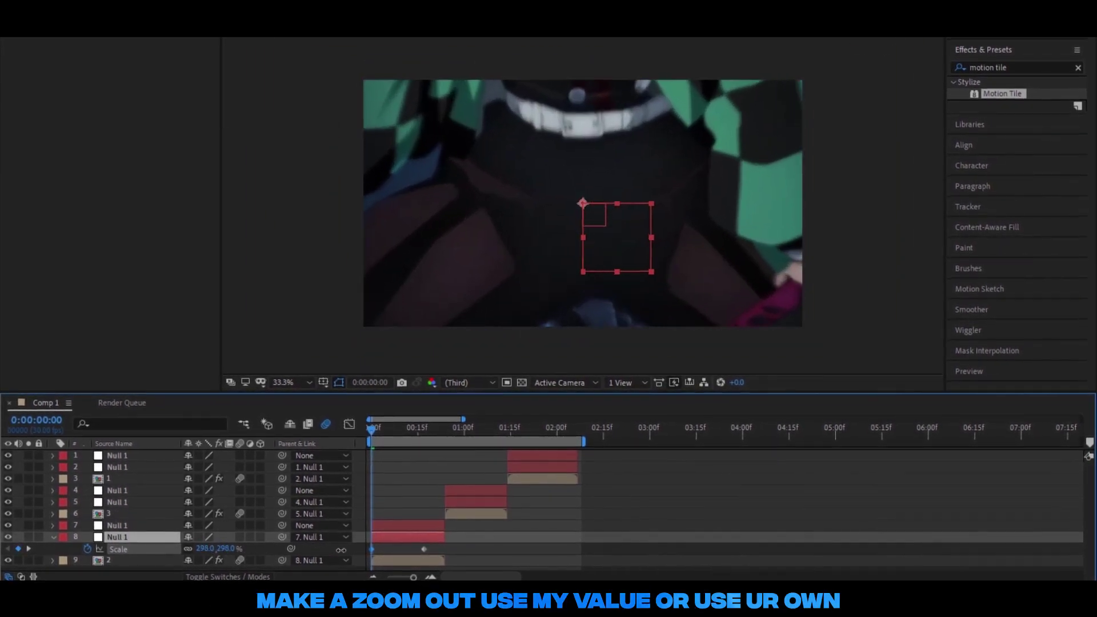
click(203, 549)
text(25)
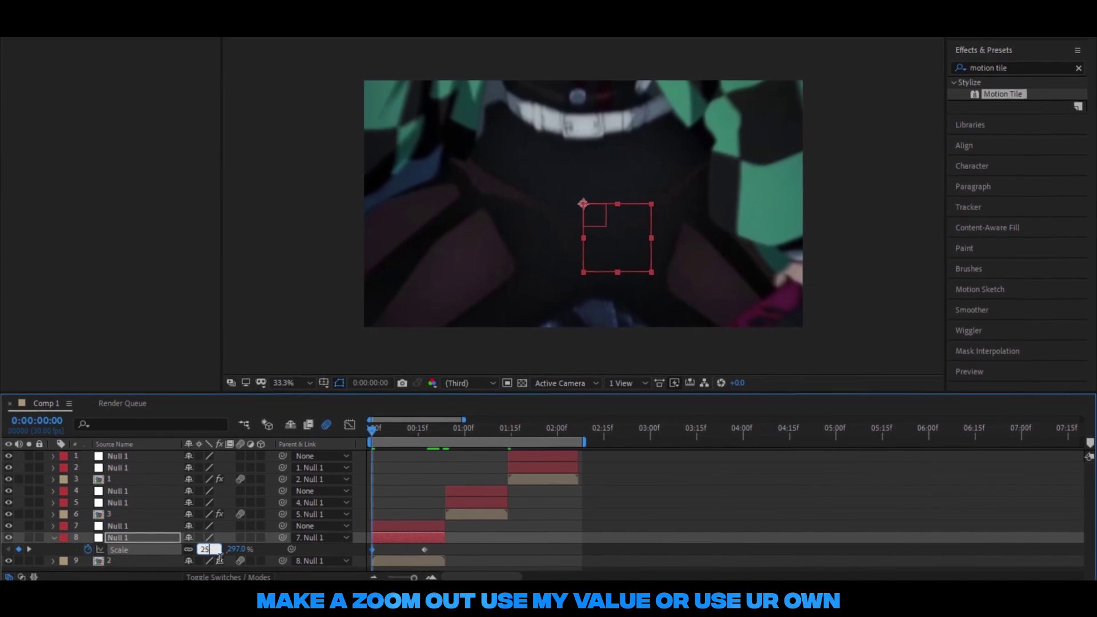
text(0)
click(432, 552)
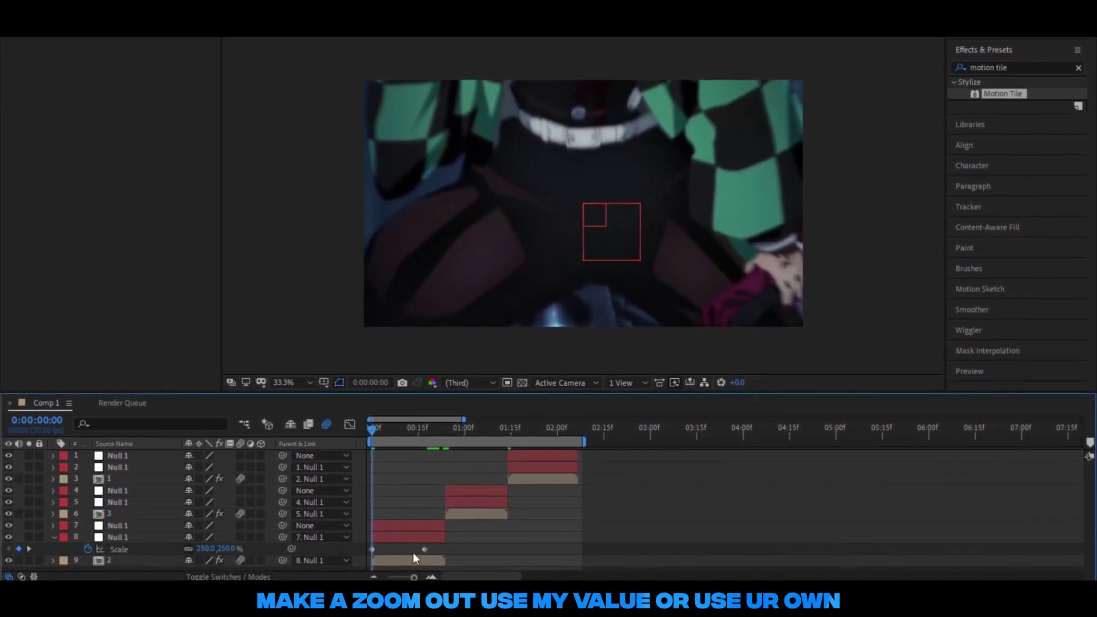
mouse_move(360, 548)
mouse_down()
mouse_move(469, 547)
mouse_move(446, 549)
mouse_up()
key(F9)
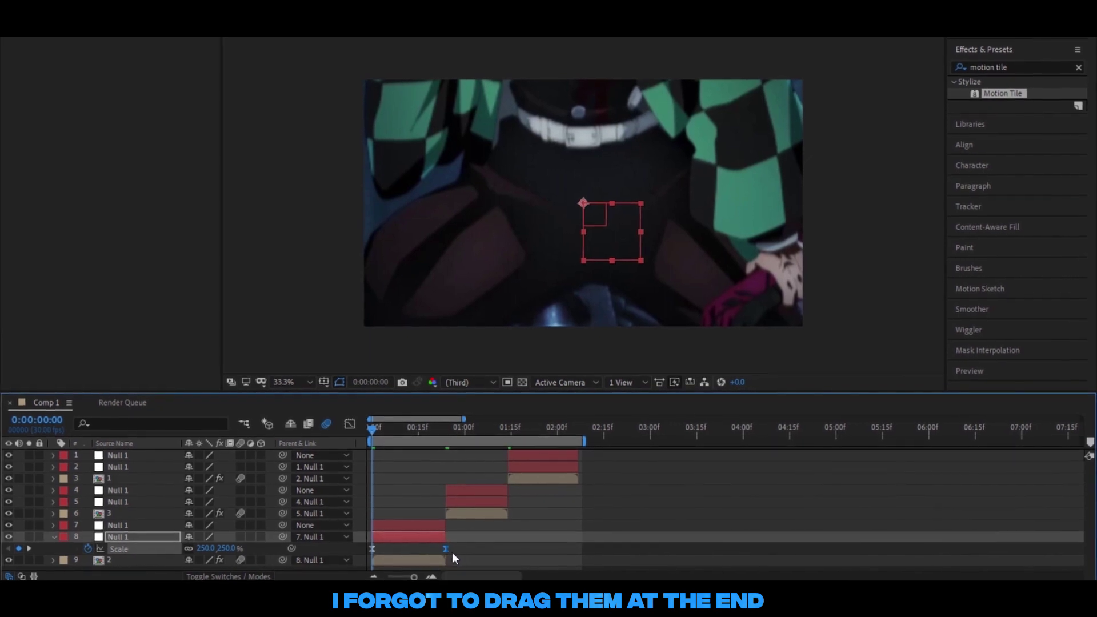
click(473, 551)
click(350, 425)
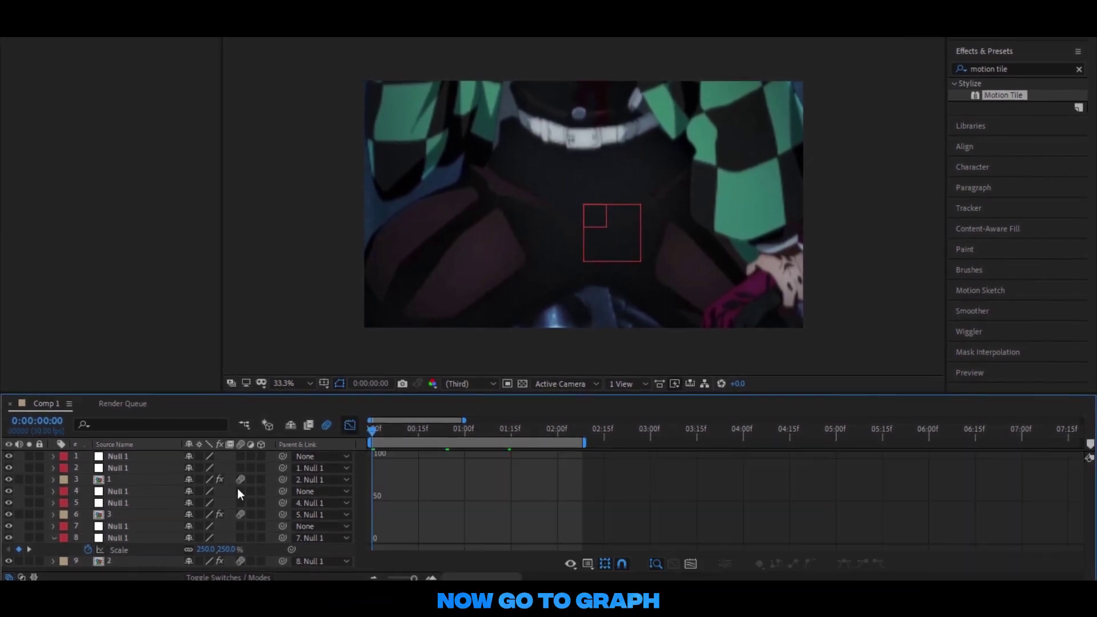
Step: Reshape the Scale value graph to drop steeply from 250% and ease long into 100%
click(143, 551)
drag(508, 549, 370, 450)
right_click(493, 502)
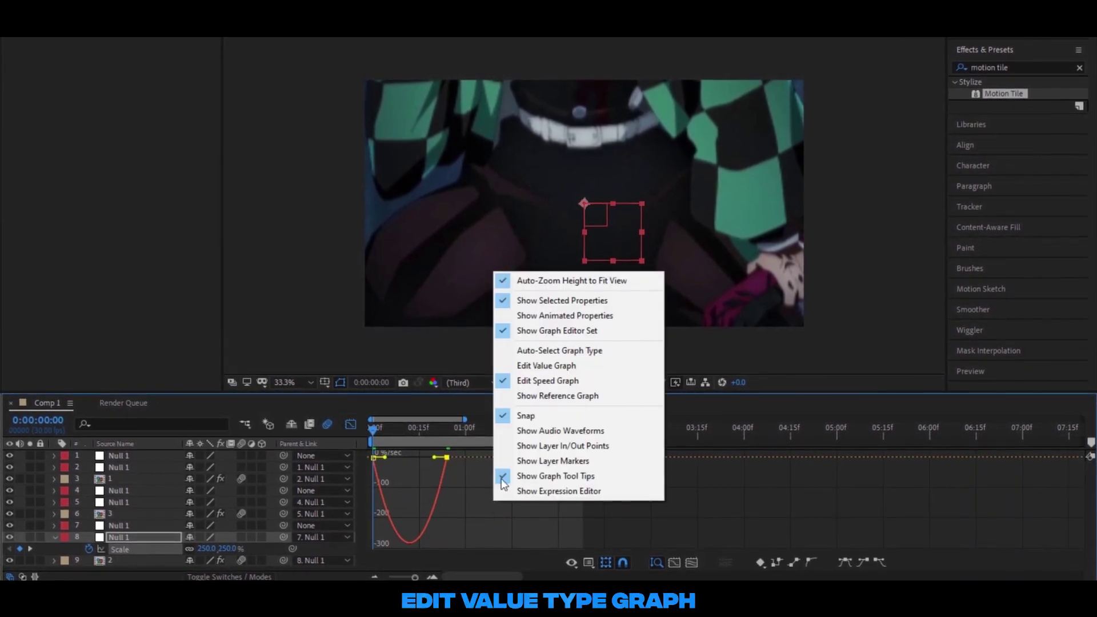
click(541, 368)
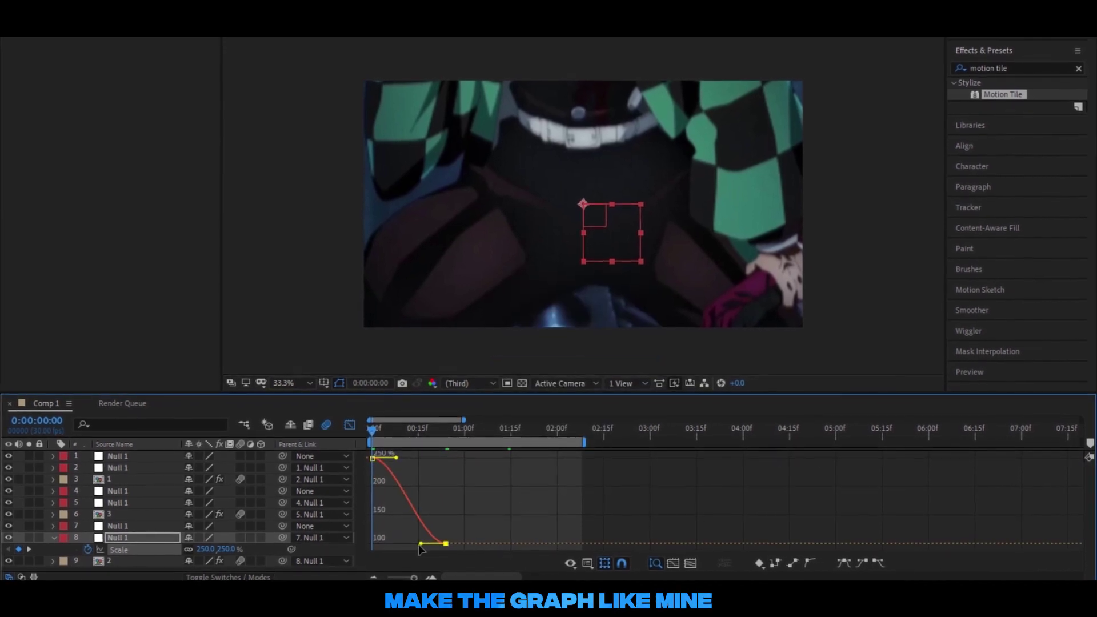
drag(420, 544, 386, 543)
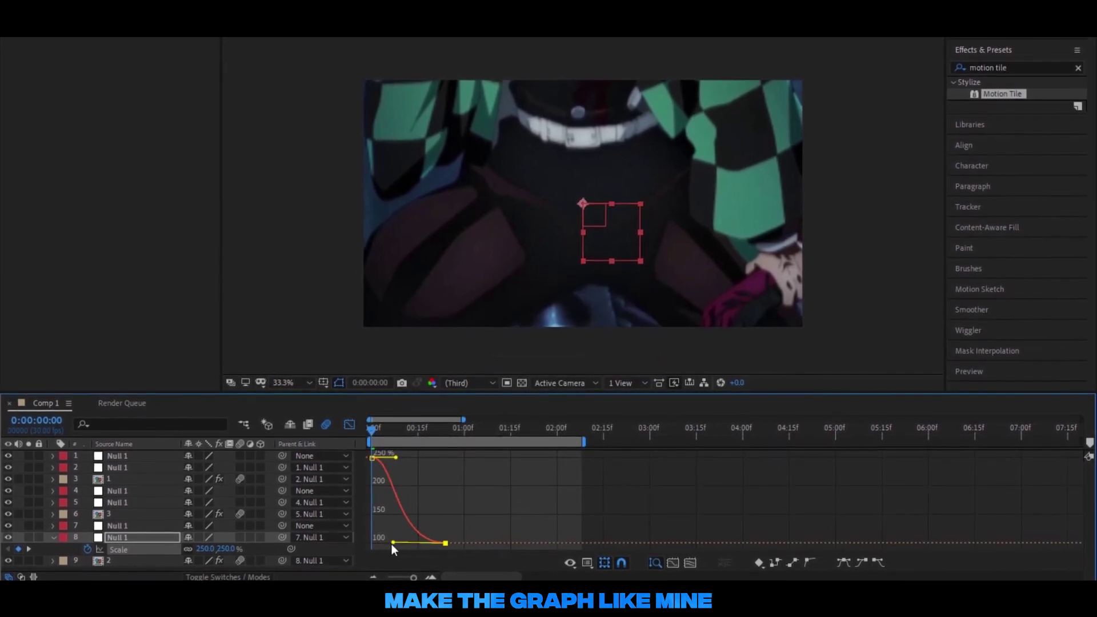
click(432, 578)
mouse_move(421, 457)
mouse_down()
mouse_move(373, 520)
mouse_move(390, 542)
mouse_move(379, 543)
mouse_up()
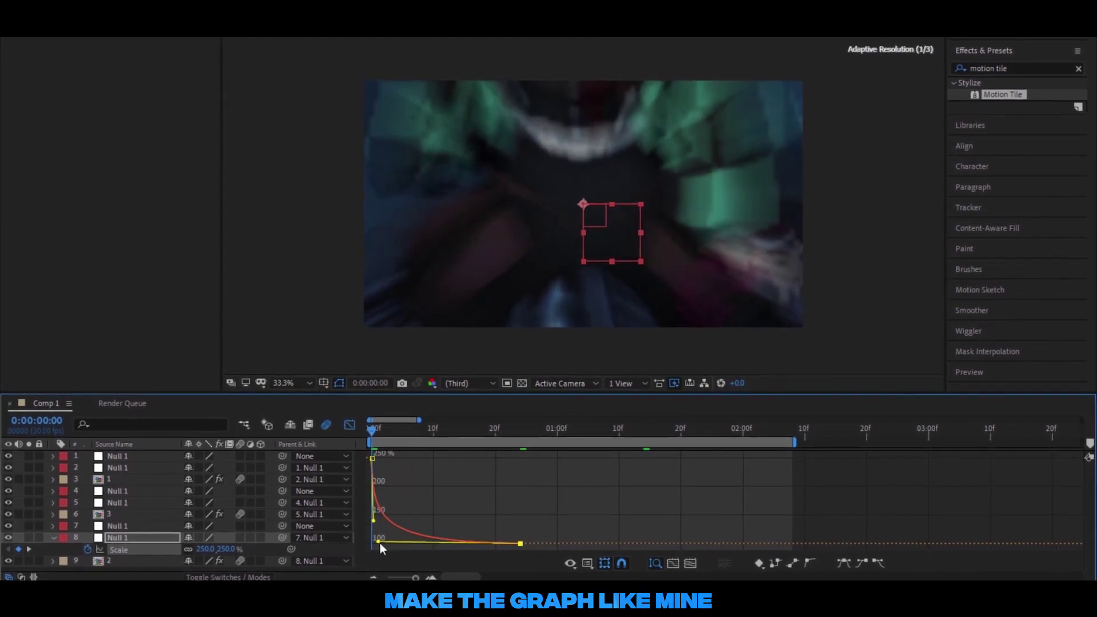
click(397, 435)
Step: Preview the zoom-out animation twice from the first frame
key(space)
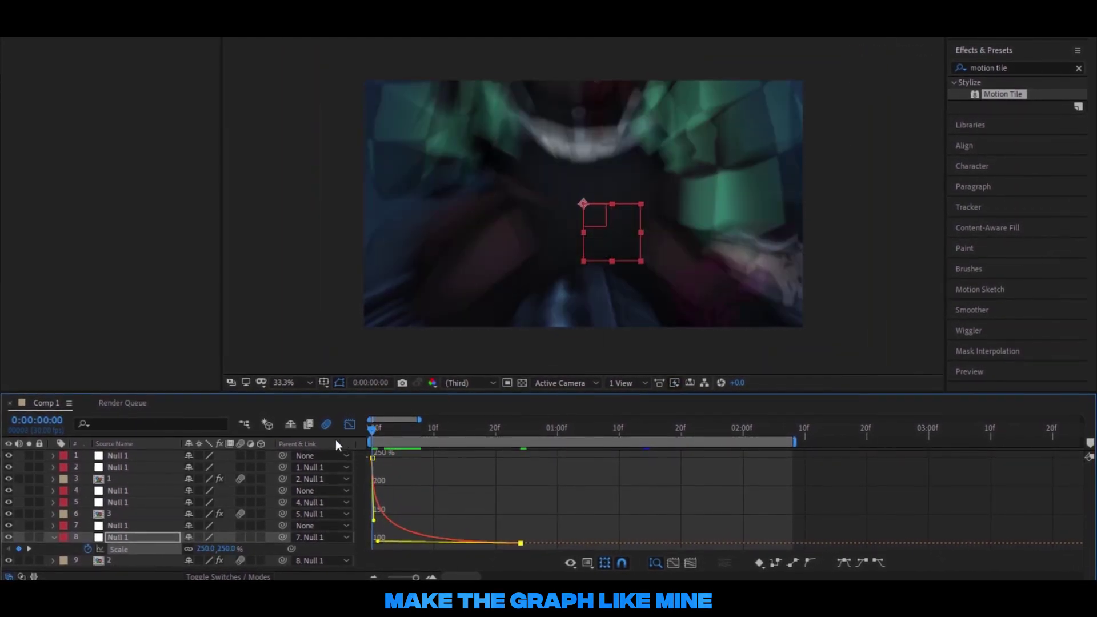
key(space)
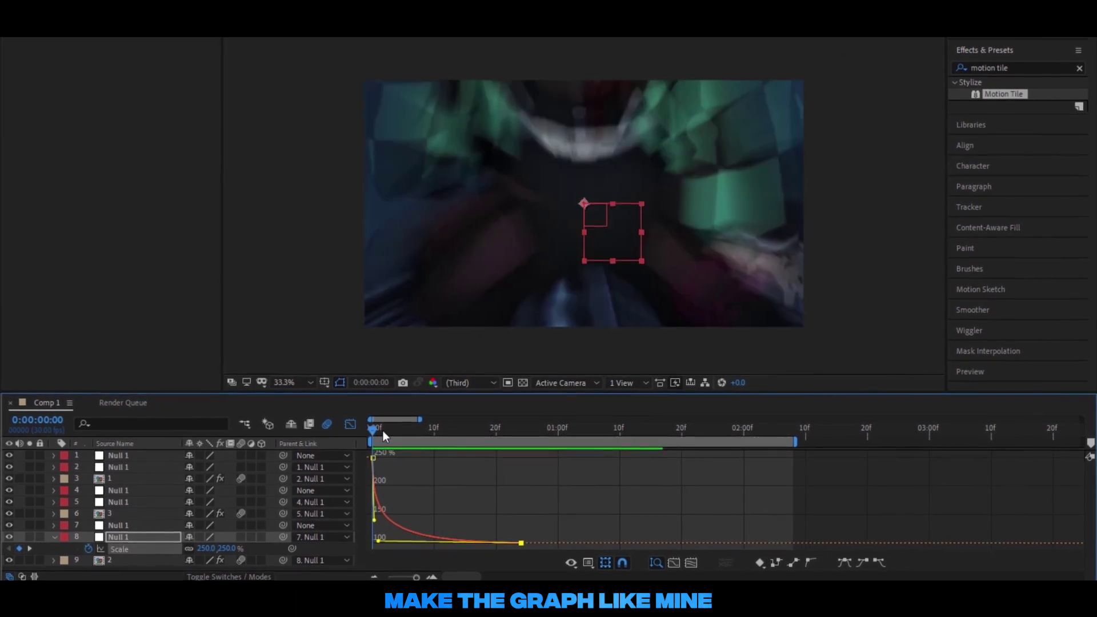
drag(383, 430, 373, 434)
key(space)
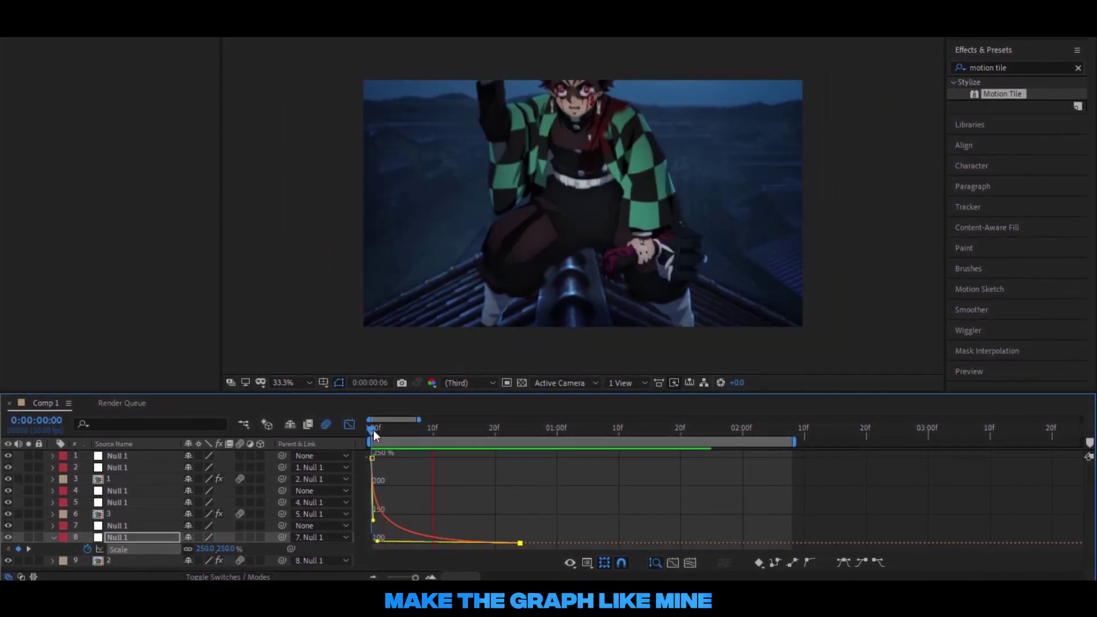
key(space)
Step: Separate layer 7 Null 1's Position into X and Y dimensions
click(349, 424)
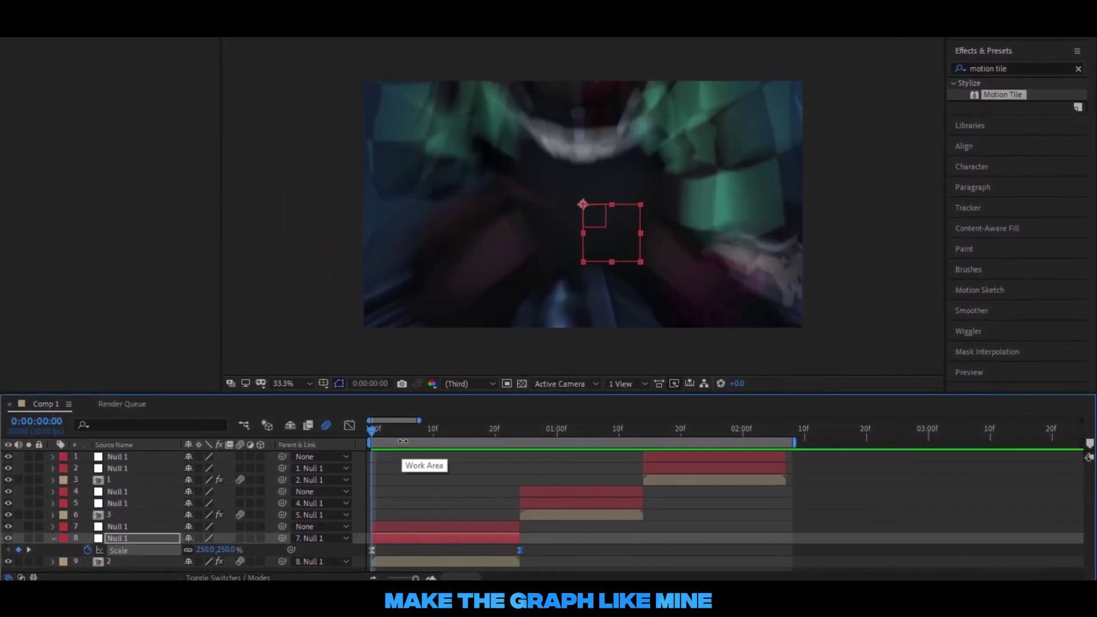
mouse_move(373, 429)
mouse_down()
mouse_move(490, 445)
mouse_move(362, 448)
mouse_up()
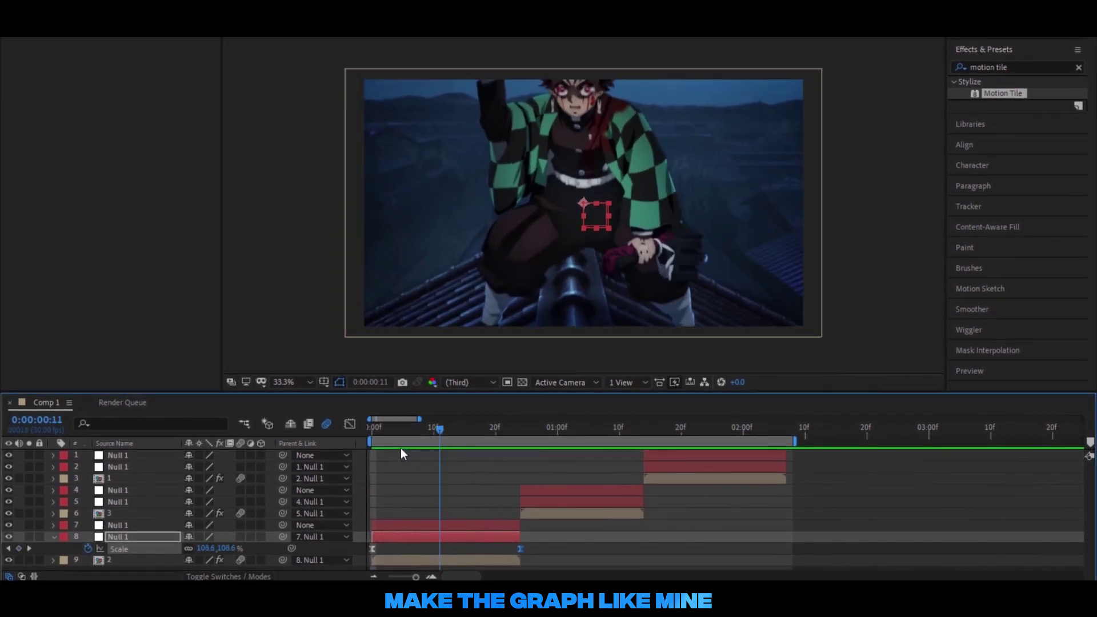
click(388, 431)
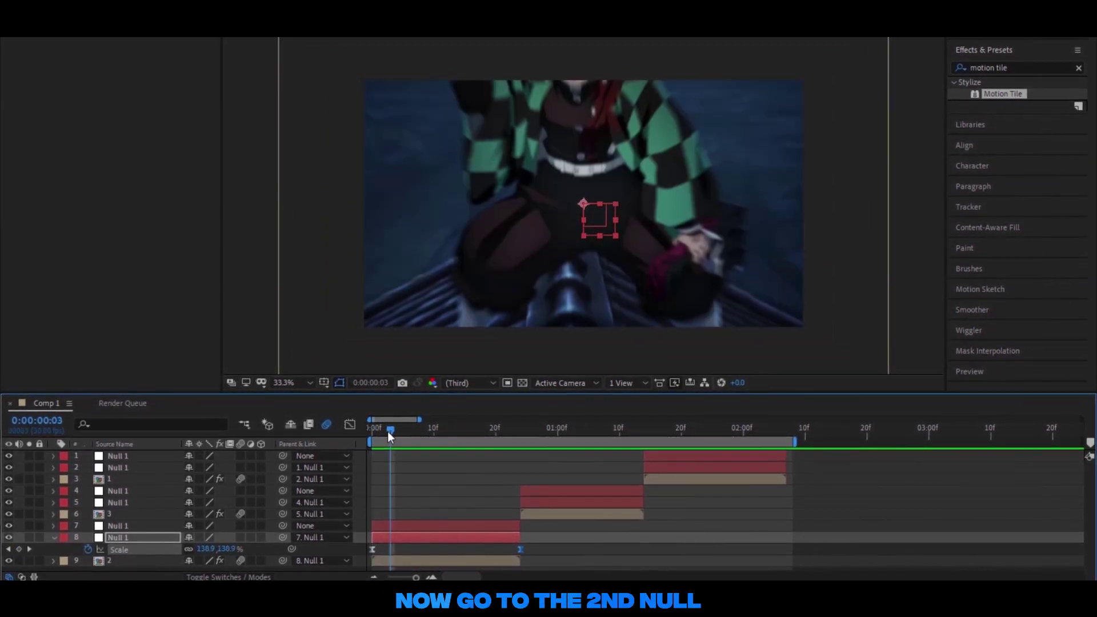
click(388, 526)
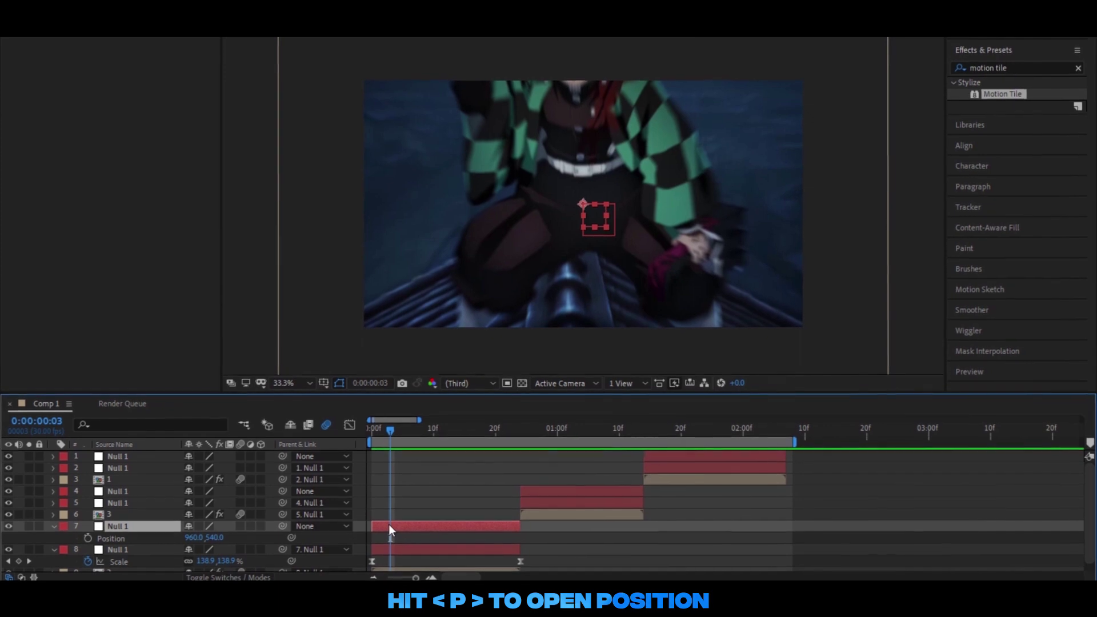
key(p)
right_click(120, 537)
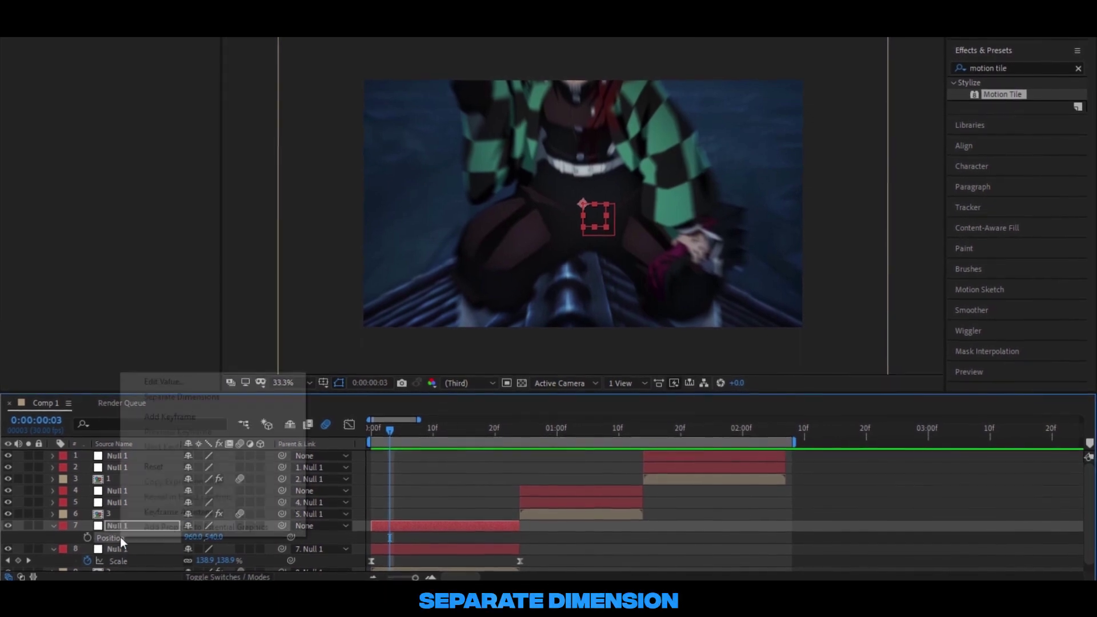
click(180, 401)
click(74, 540)
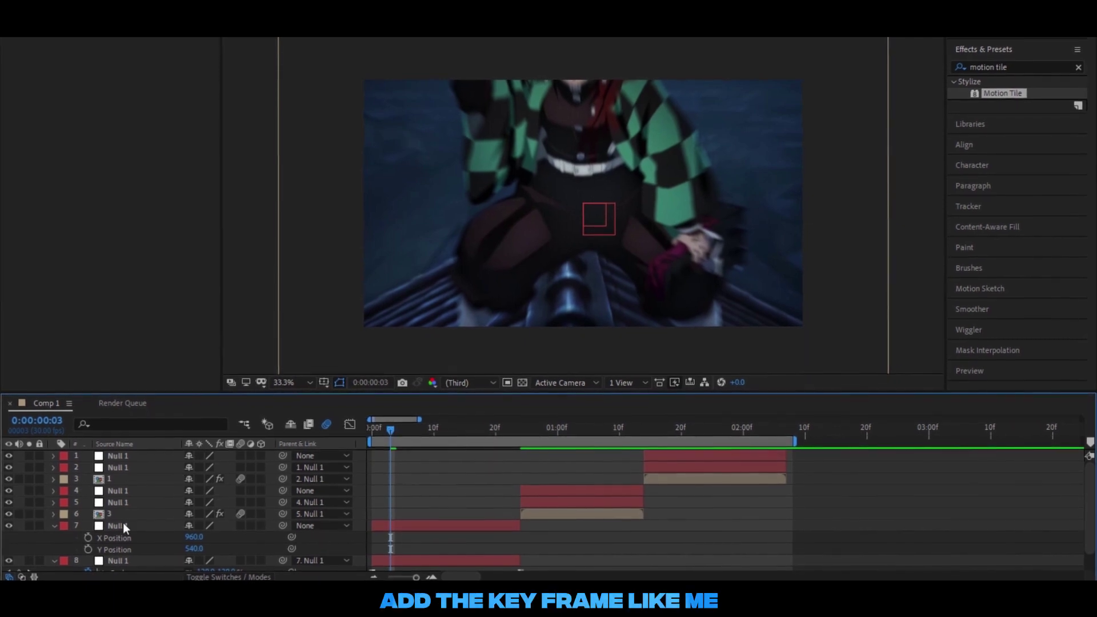
Step: Keyframe layer 7's X Position at frame 3 and frame 23, pushed right, with Easy Ease
click(89, 538)
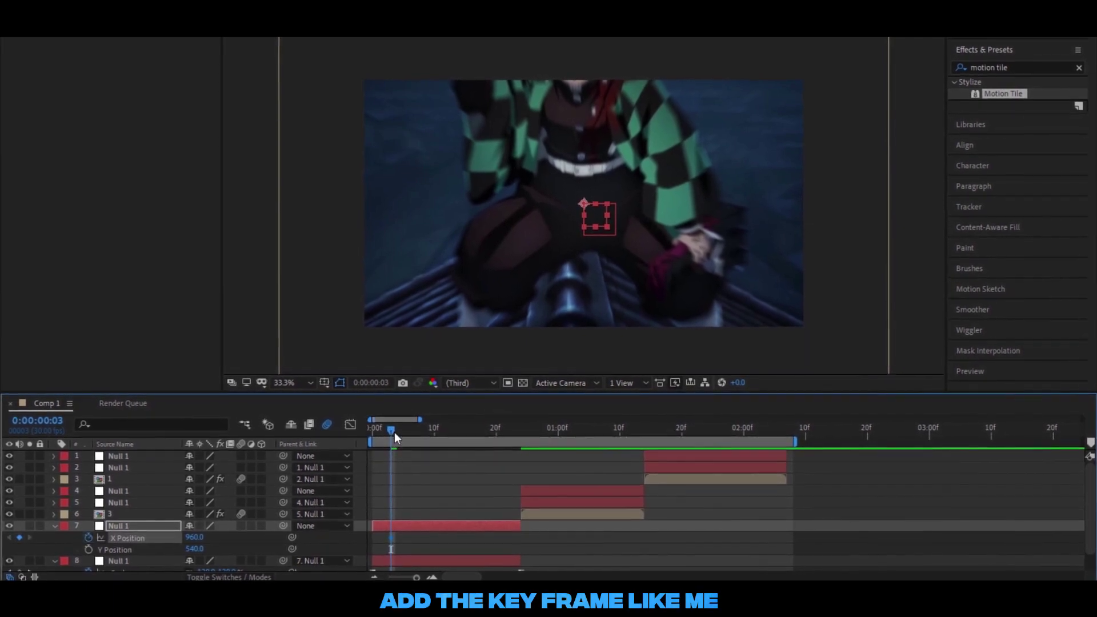
drag(395, 431, 516, 455)
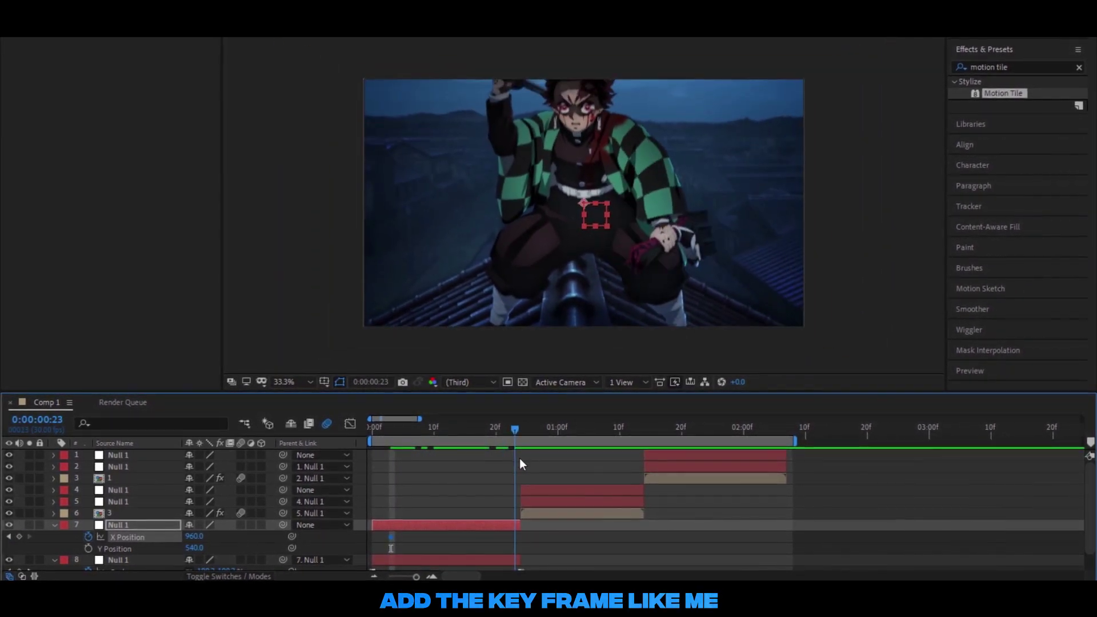
mouse_move(204, 538)
mouse_down()
mouse_move(666, 519)
mouse_move(820, 493)
mouse_up()
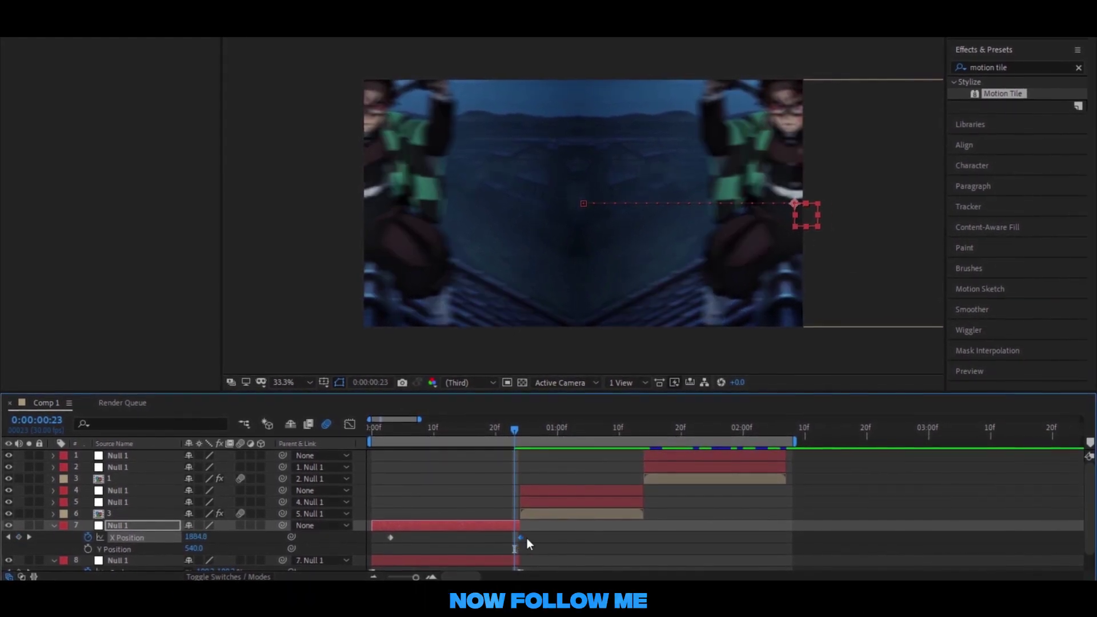
drag(527, 539, 445, 540)
click(372, 540)
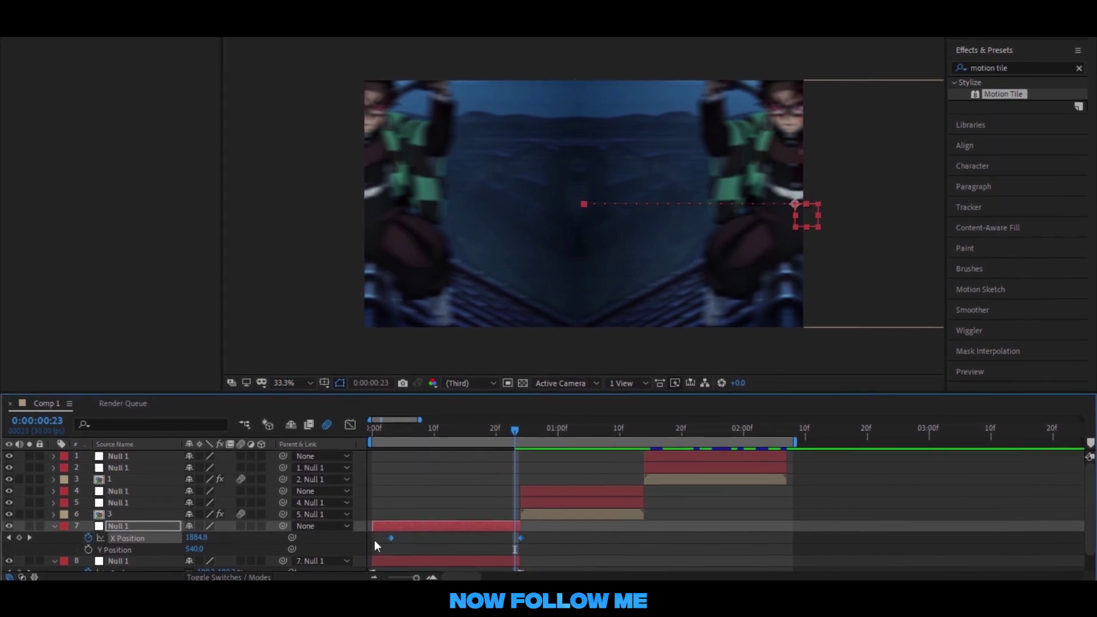
key(F9)
click(470, 547)
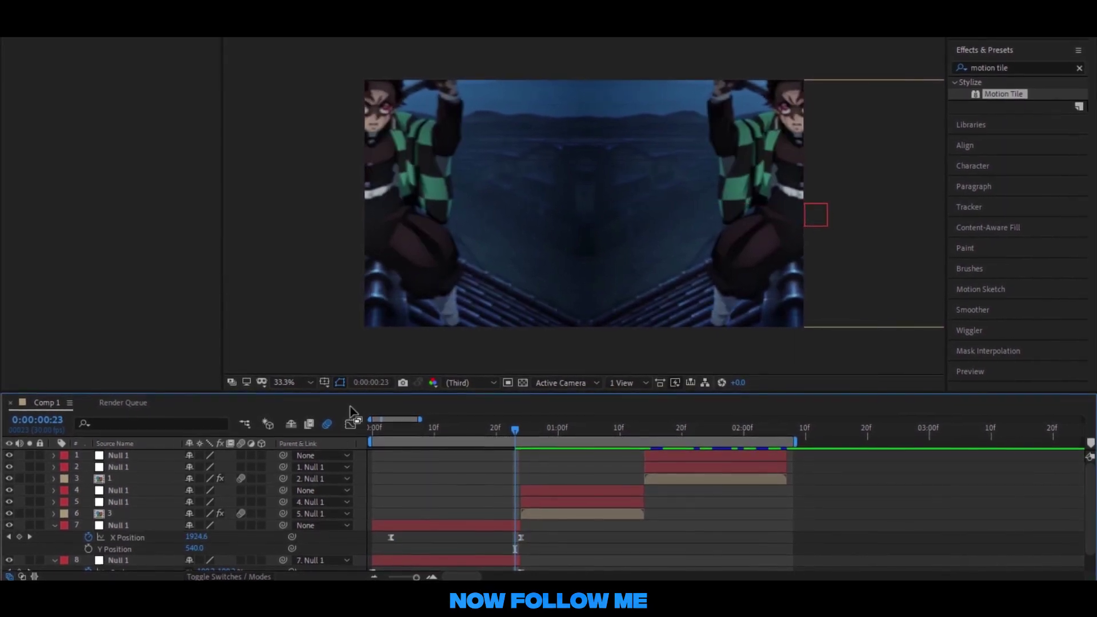
click(349, 424)
click(132, 537)
Step: Drag the first X Position Bezier handle so the slide stays flat then spikes into frame 23, and preview it
mouse_move(563, 549)
mouse_down()
mouse_move(481, 458)
mouse_move(519, 533)
mouse_up()
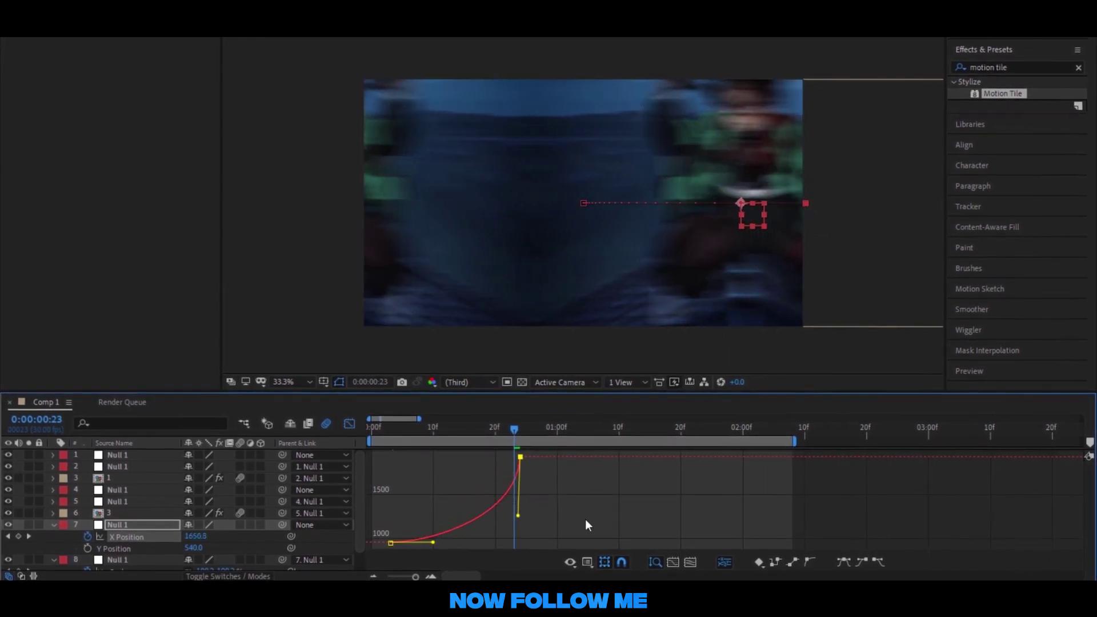
drag(446, 543, 525, 541)
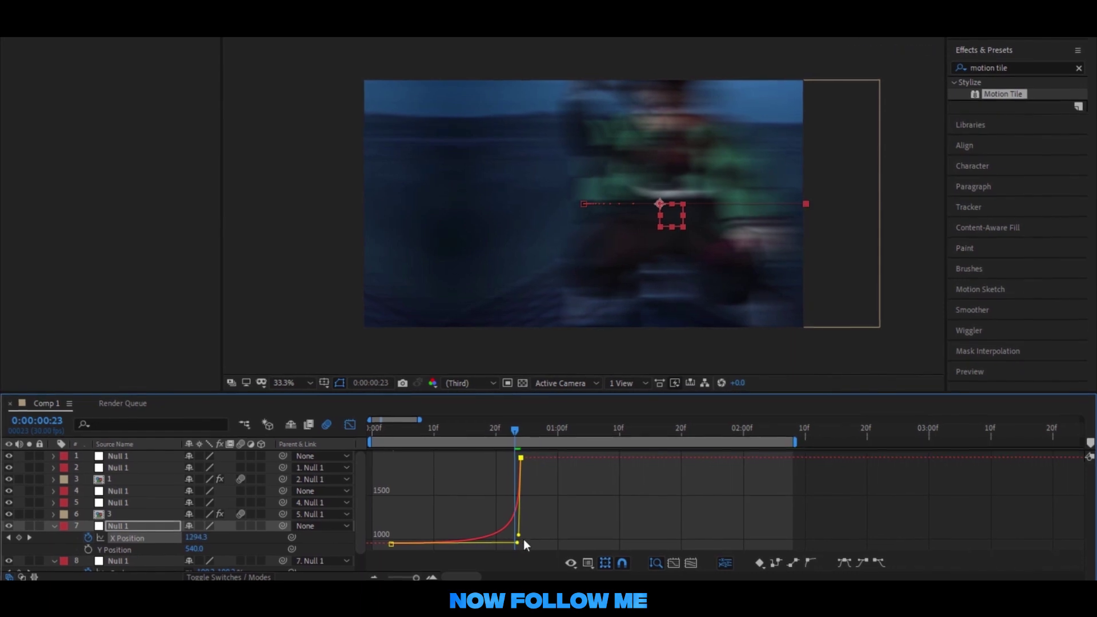
click(375, 435)
key(space)
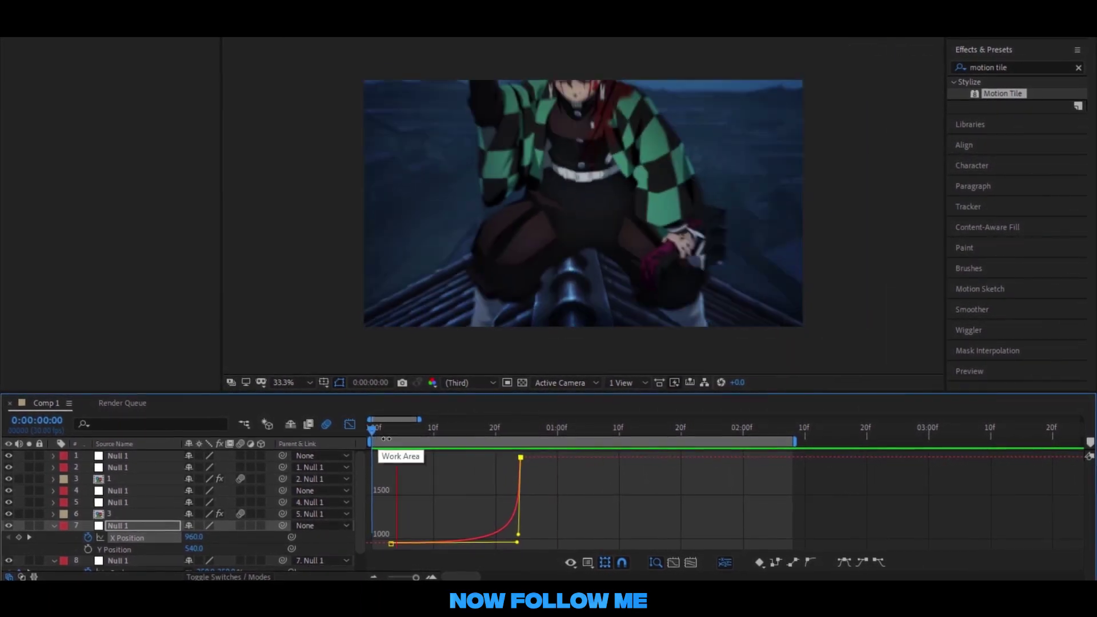
drag(419, 434, 521, 452)
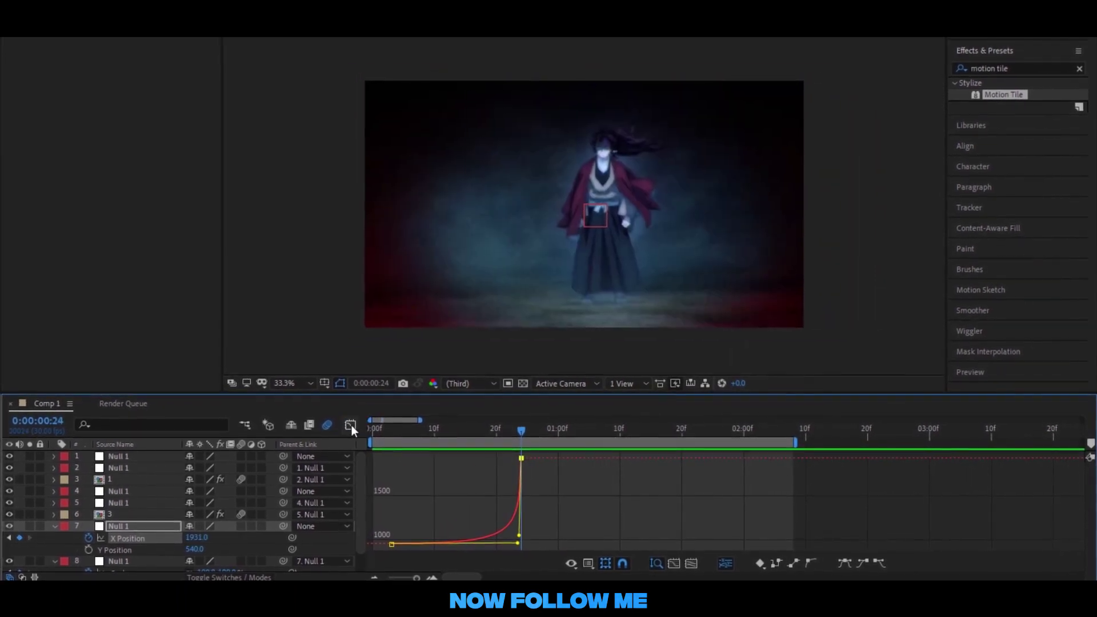
click(350, 424)
click(550, 503)
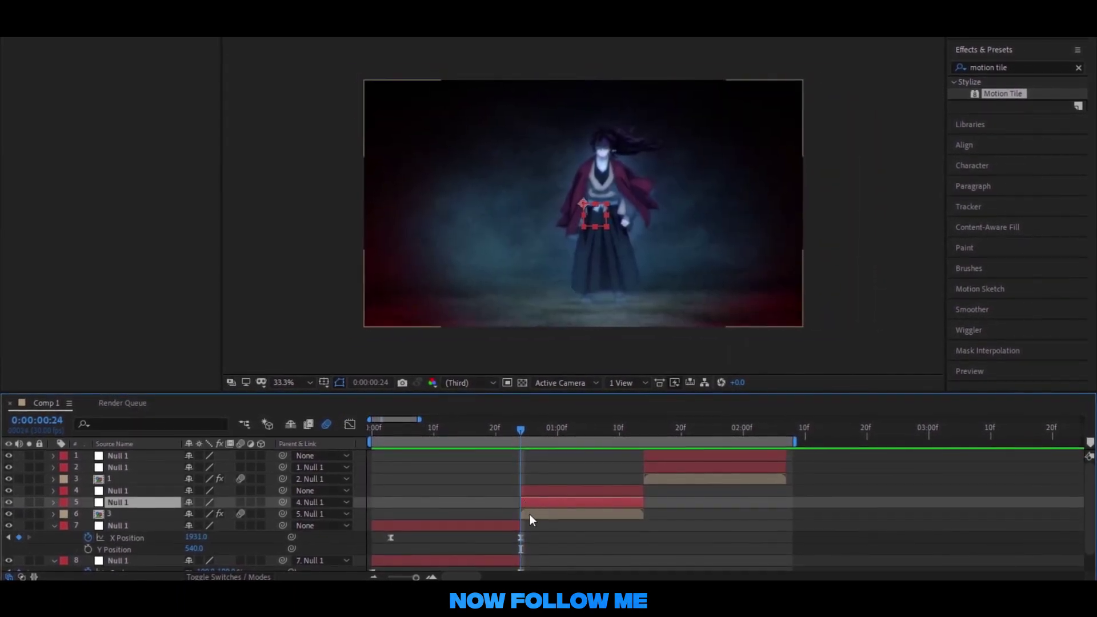
Step: Separate layer 5 Null 1's Position into X and Y dimensions
click(532, 516)
click(533, 505)
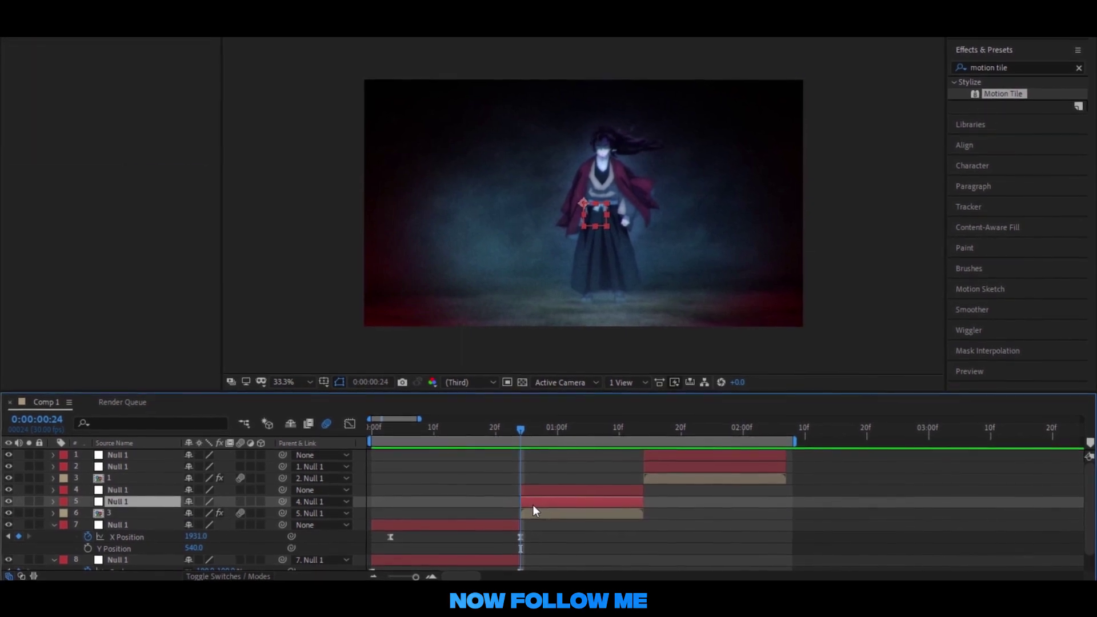
key(p)
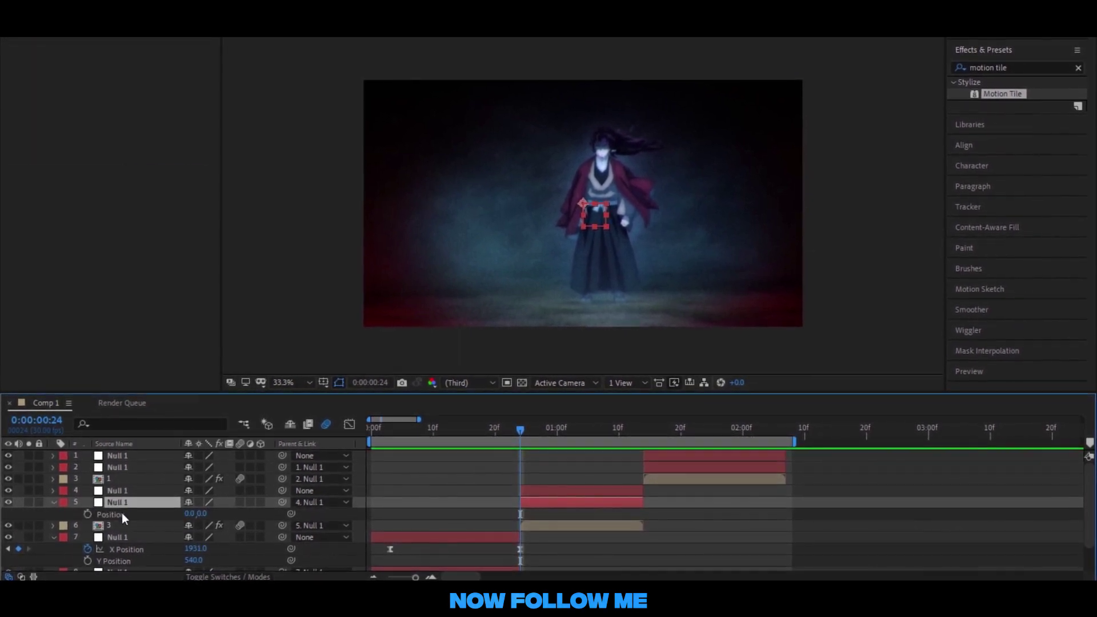
right_click(122, 513)
click(183, 373)
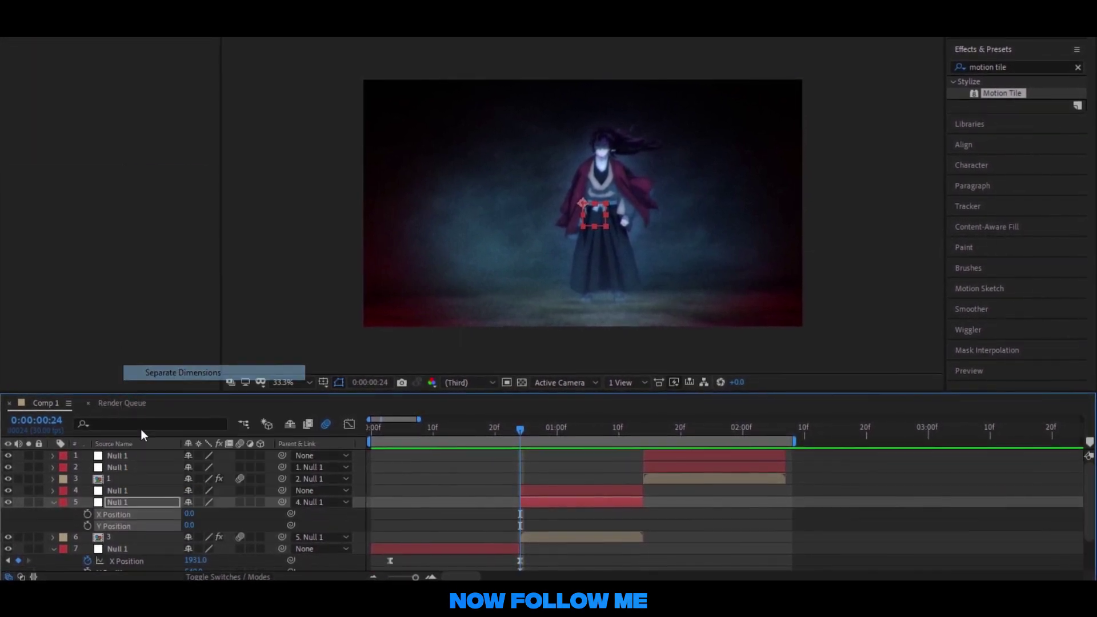
Step: Keyframe layer 5's X Position from -956 at frame 24 back to 0, with Easy Ease
click(87, 514)
drag(519, 514, 631, 529)
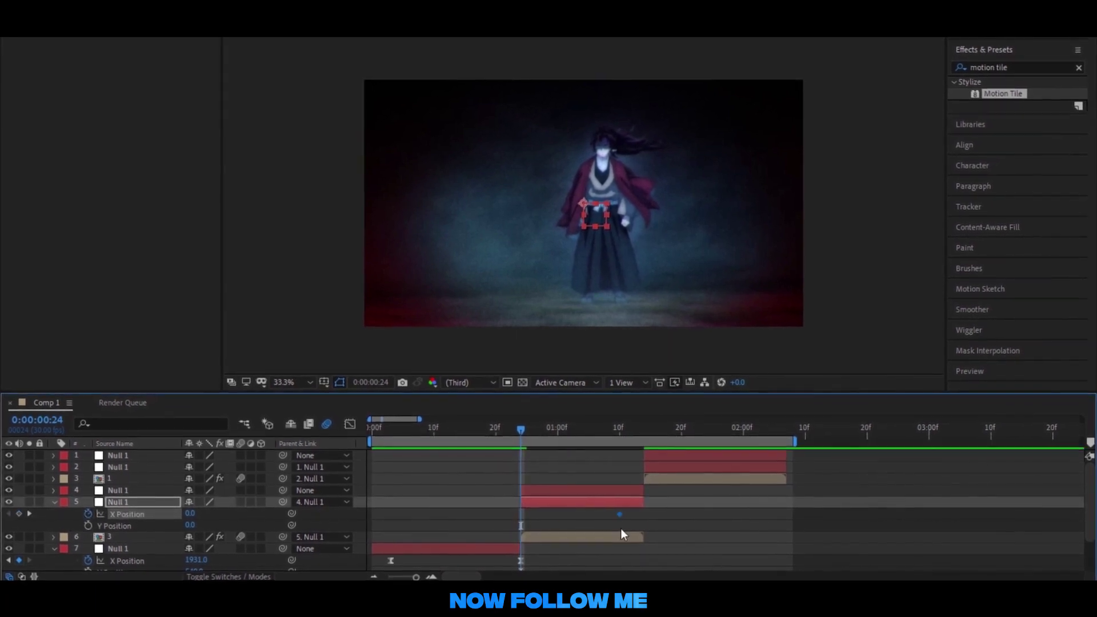
click(256, 526)
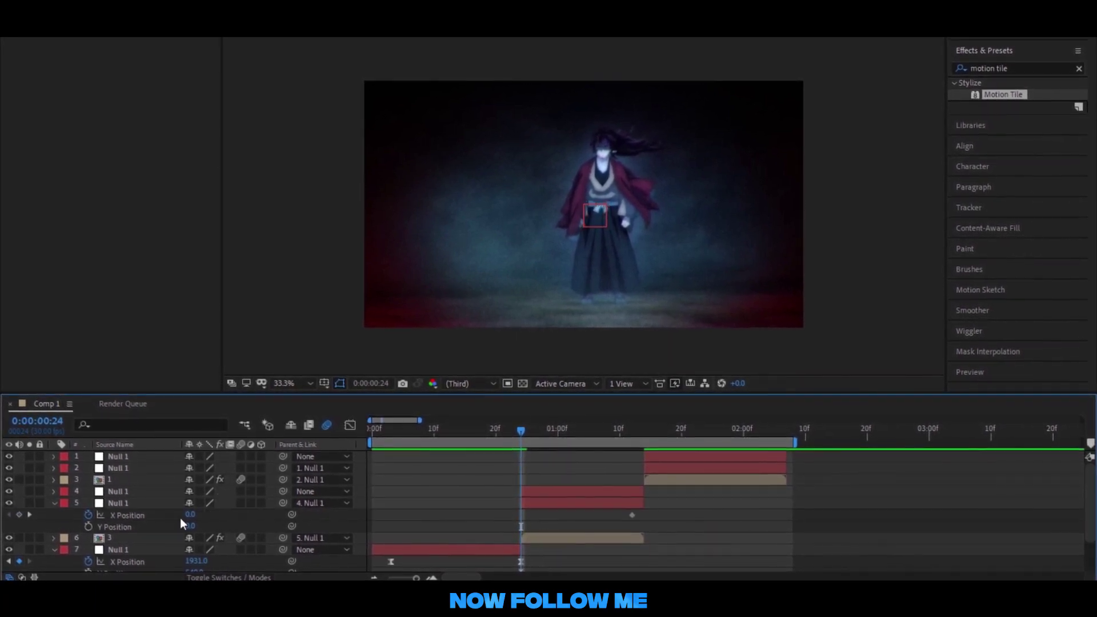
drag(632, 513, 645, 514)
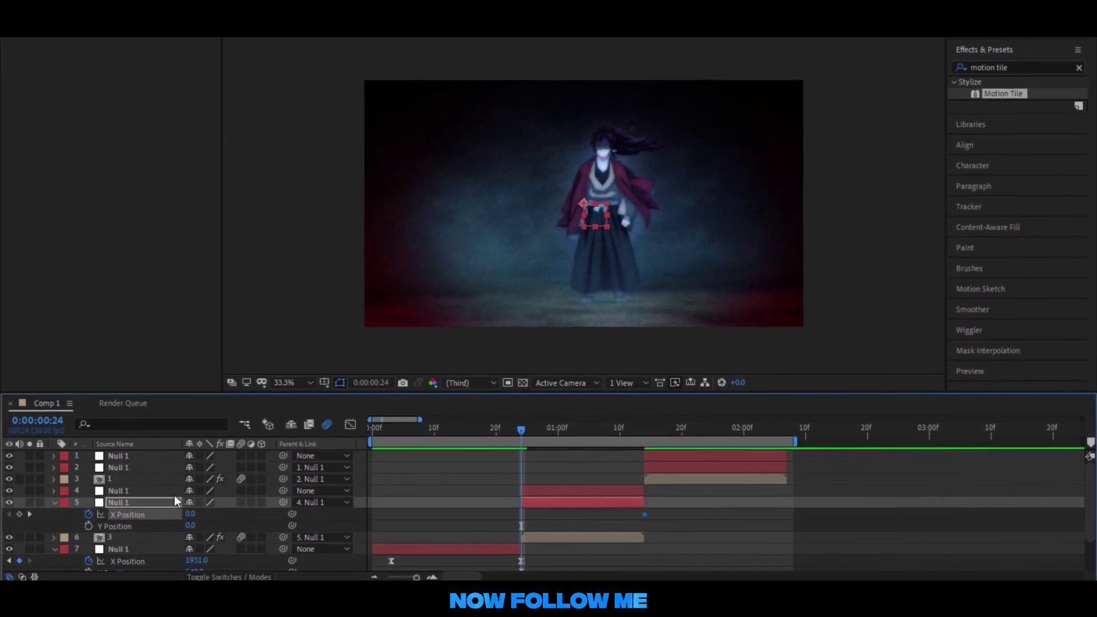
drag(193, 514, 122, 513)
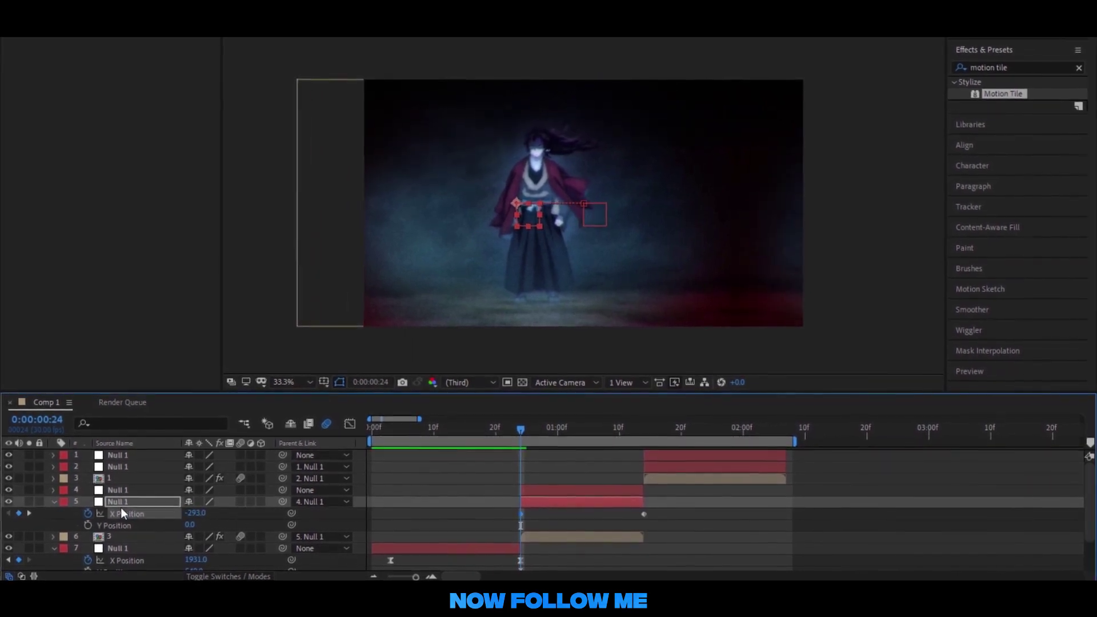
drag(193, 514, 136, 515)
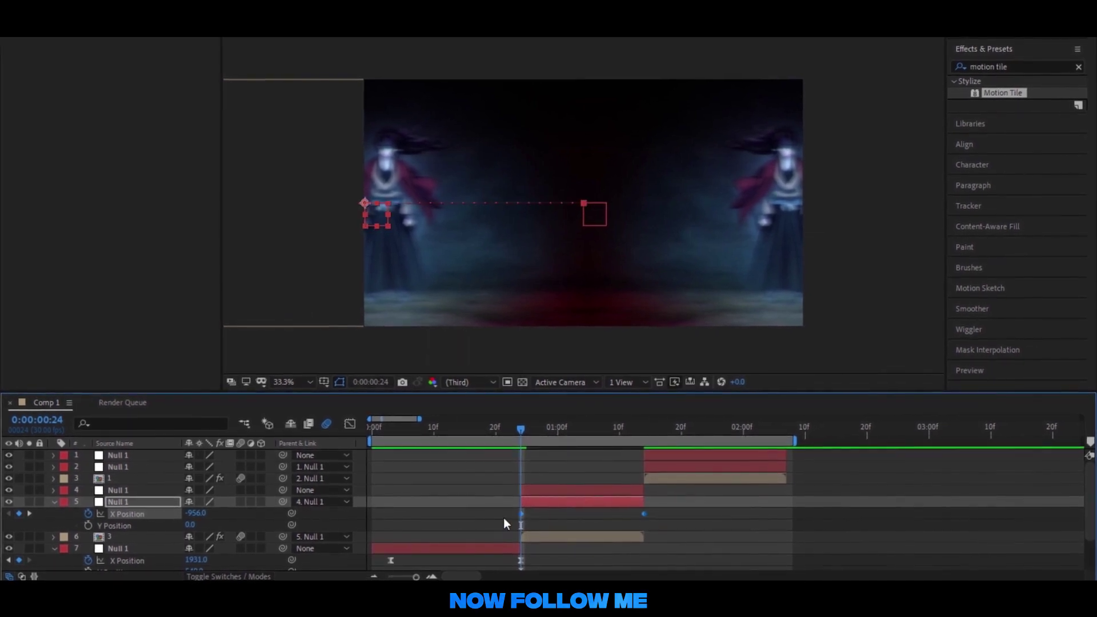
drag(518, 519, 501, 517)
key(F9)
Step: Steepen layer 5's X Position curve so the slide starts fast, then preview the transition
click(350, 426)
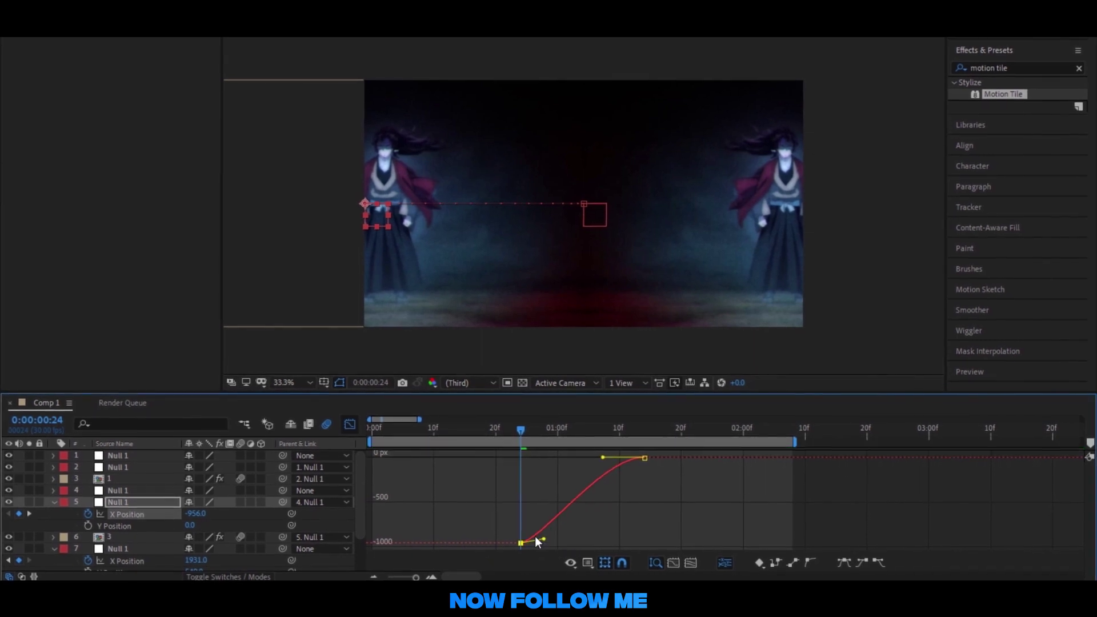
drag(535, 537, 474, 464)
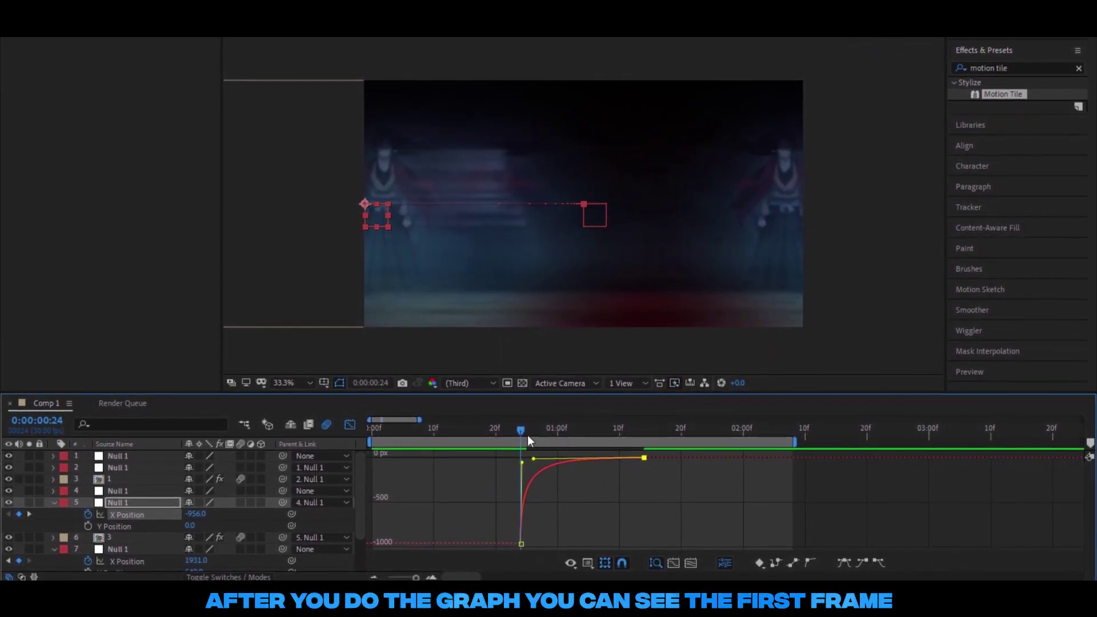
mouse_move(527, 435)
mouse_down()
mouse_move(471, 431)
mouse_move(527, 434)
mouse_move(468, 463)
mouse_up()
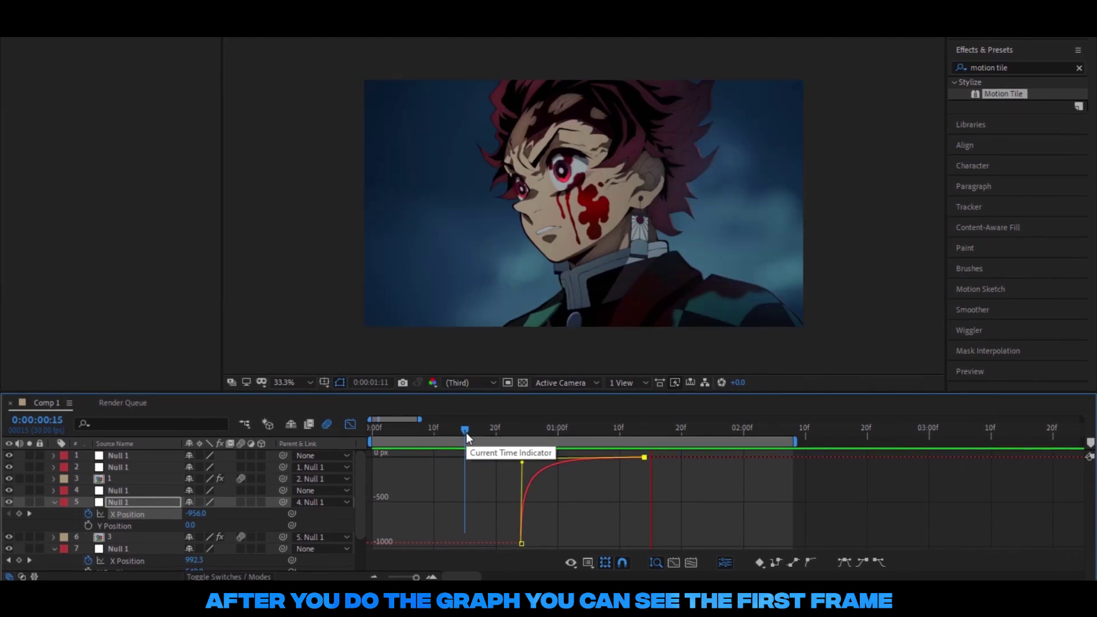
mouse_move(466, 434)
mouse_down()
mouse_move(567, 451)
mouse_move(477, 439)
mouse_move(527, 442)
mouse_move(492, 436)
mouse_move(521, 430)
mouse_up()
click(350, 425)
key(space)
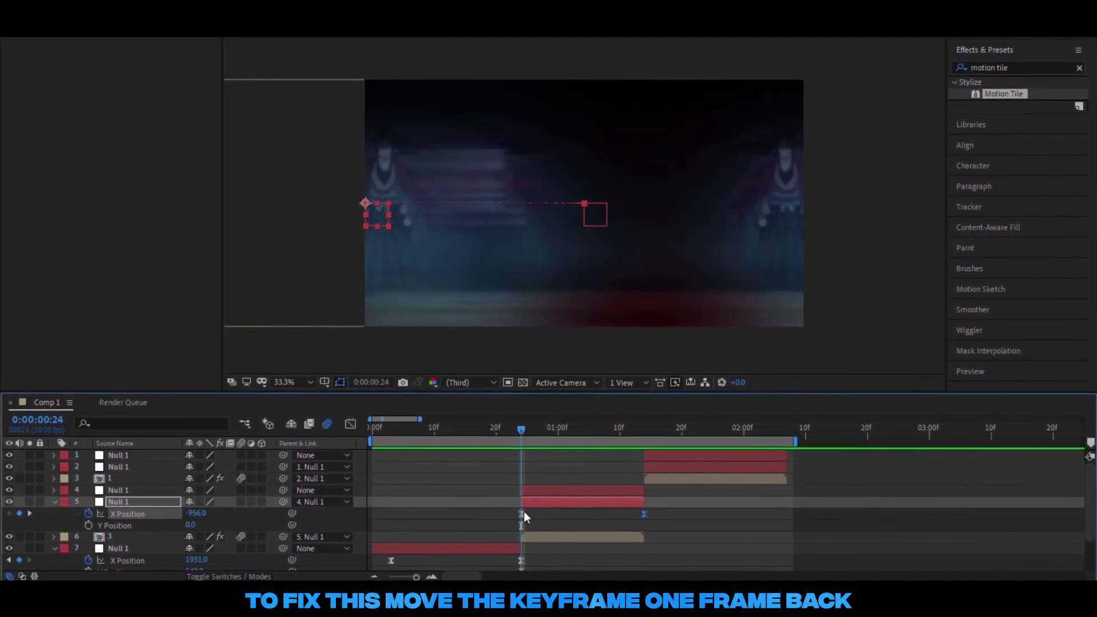
Step: Move layer 5's first X Position keyframe from frame 24 to frame 23
click(520, 515)
drag(520, 514, 516, 514)
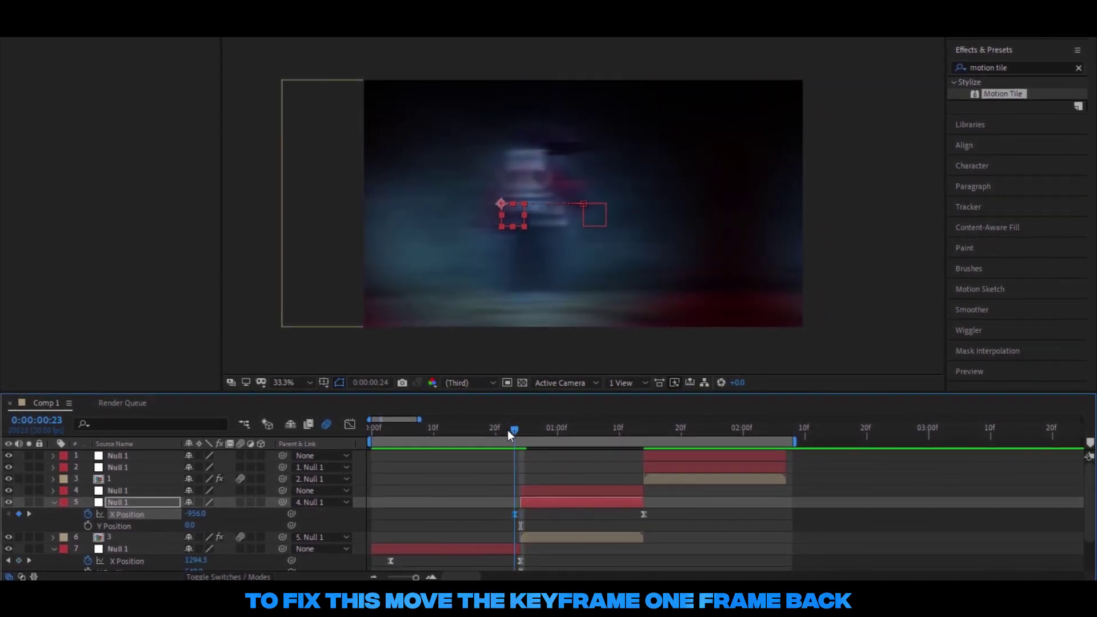
mouse_move(508, 430)
mouse_down()
mouse_move(464, 436)
mouse_move(566, 464)
mouse_move(537, 483)
mouse_up()
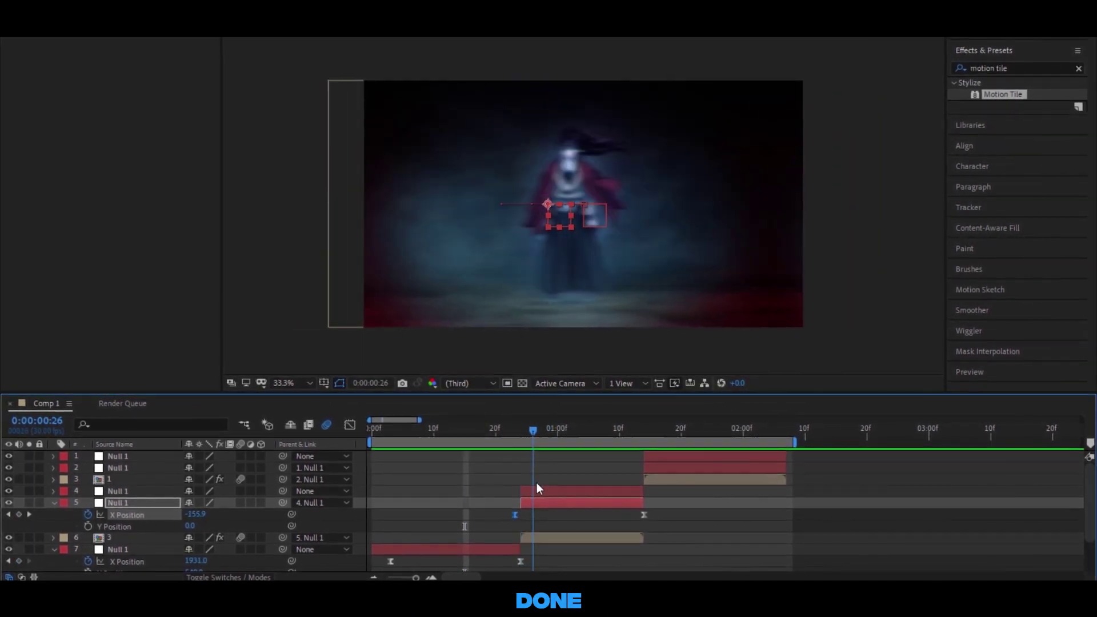
click(533, 495)
key(p)
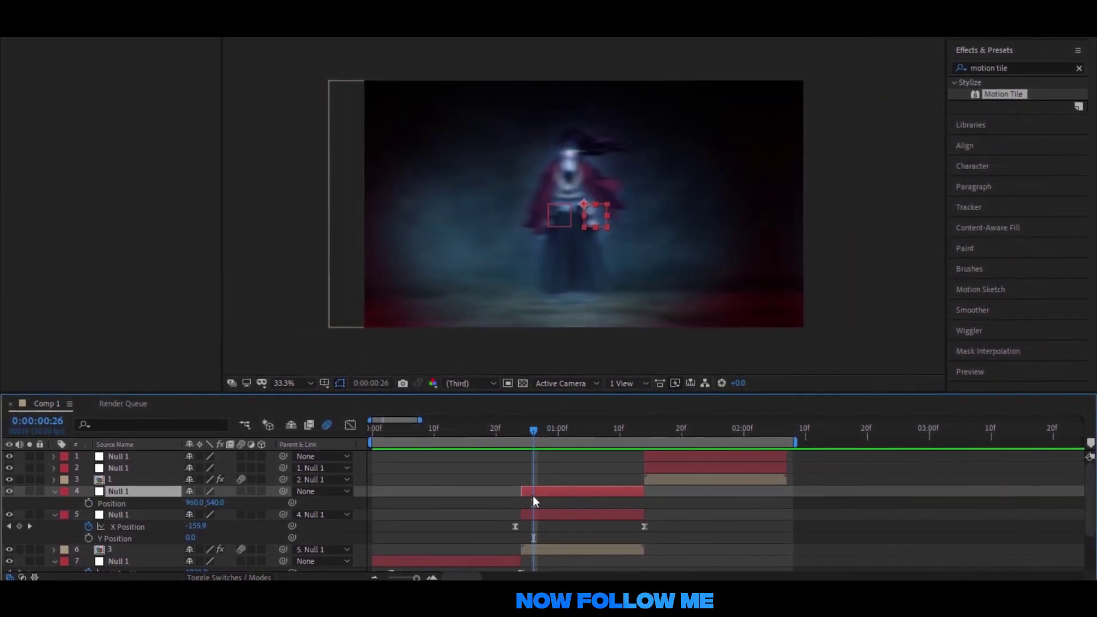
Step: Show Scale and Rotation alongside Position on layer 4's Null 1 at frame 26
right_click(119, 501)
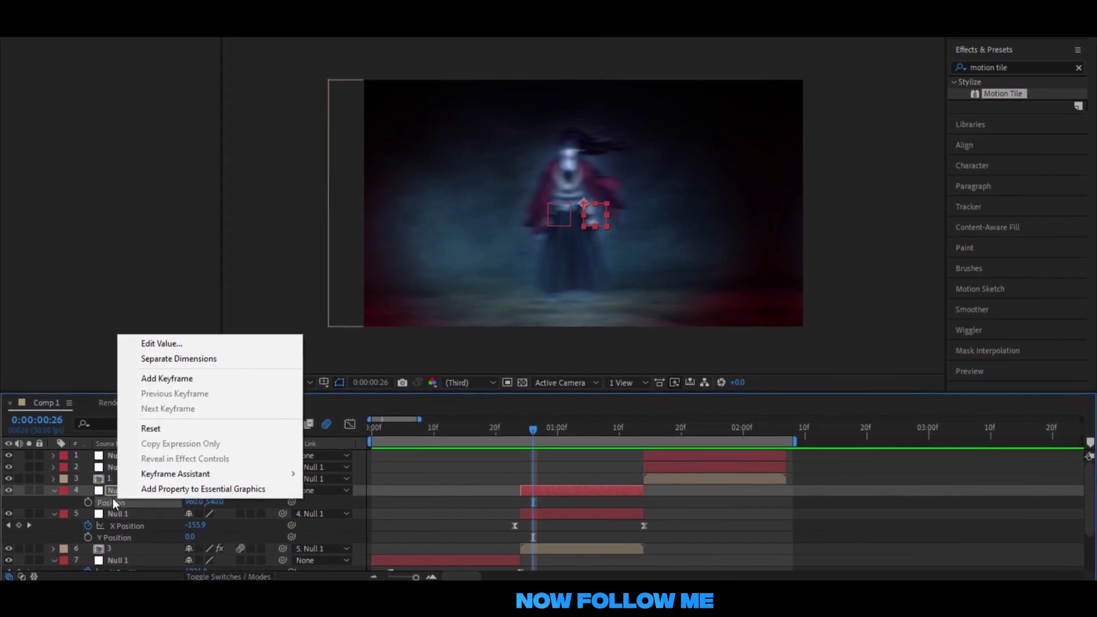
click(112, 500)
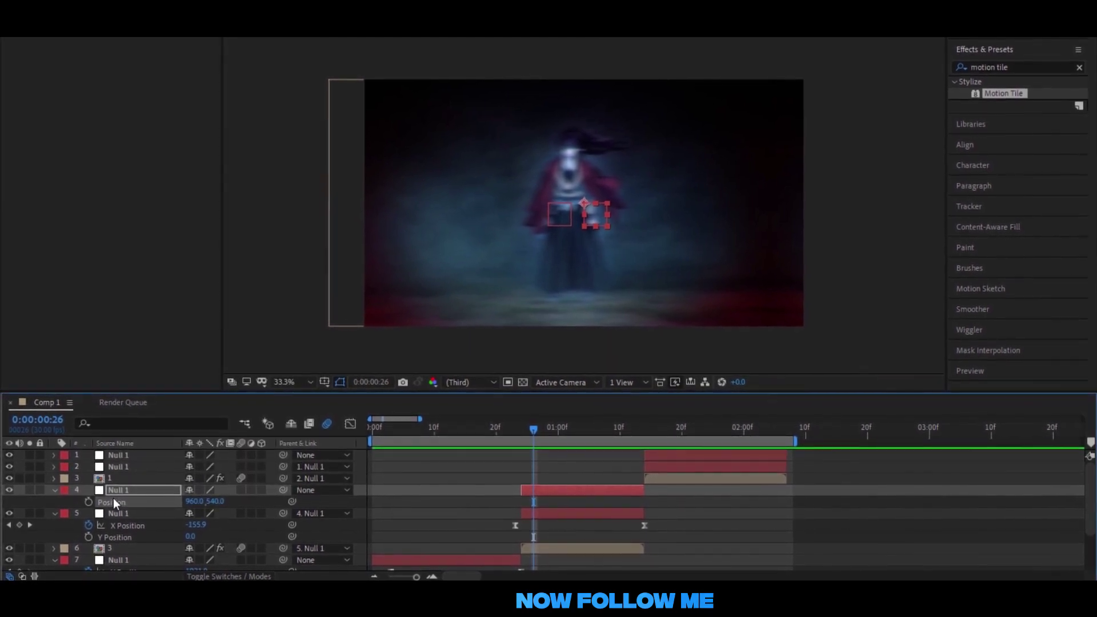
key(shift+s)
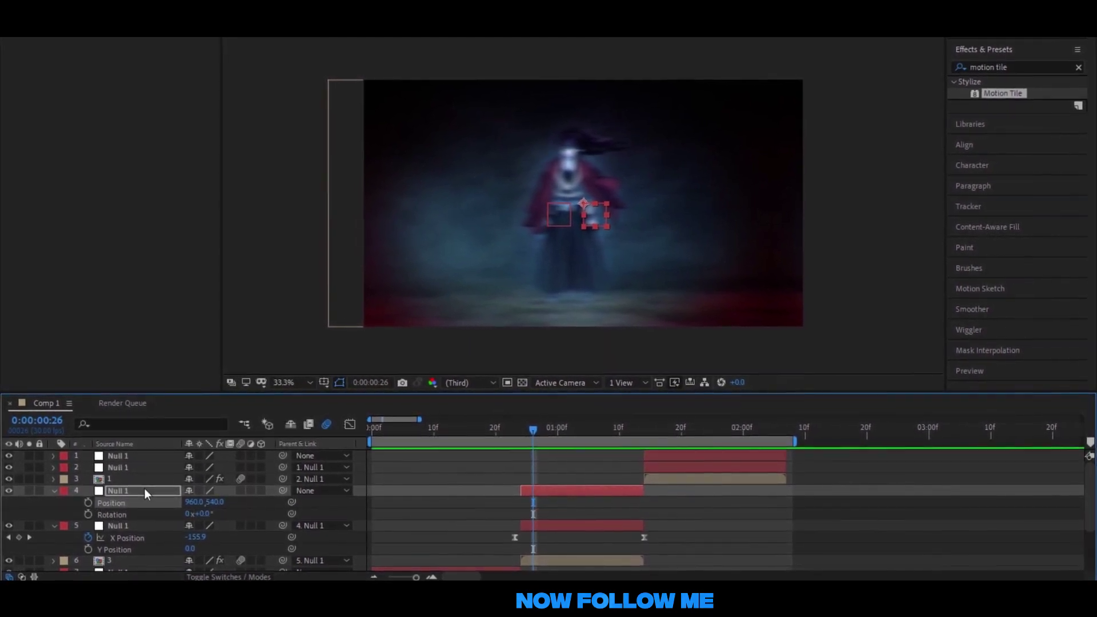
key(shift+r)
Step: Set starting Scale and Rotation keyframes on layer 4, leaving only those two properties visible
click(88, 514)
click(88, 525)
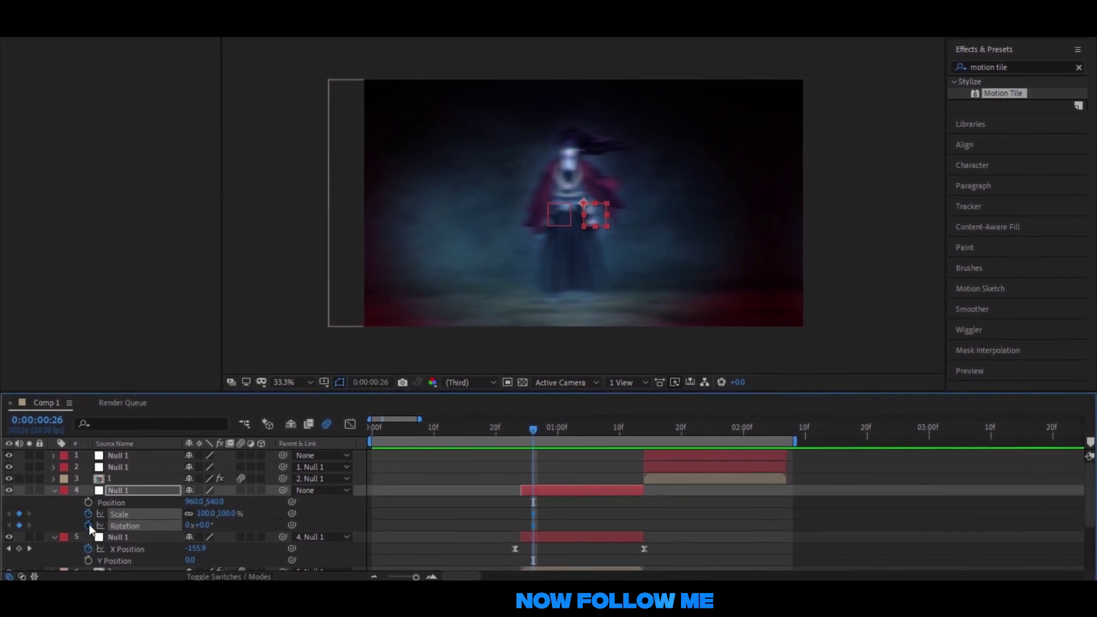
key(shift+p)
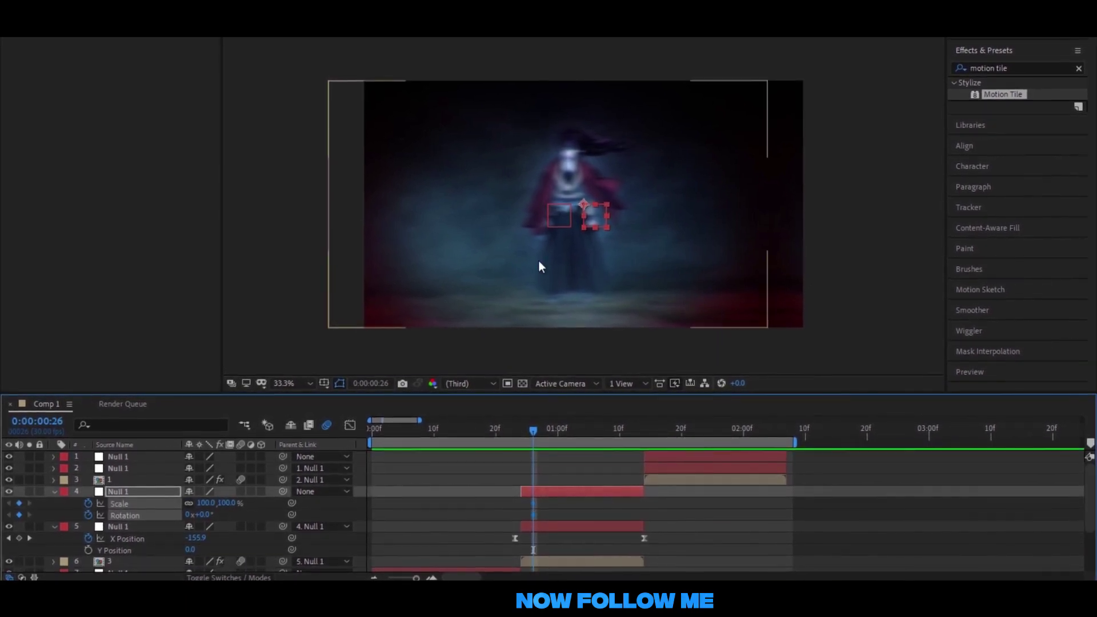
Step: Key layer 4's Scale to 40% at 0:00:01:13
drag(601, 436, 638, 442)
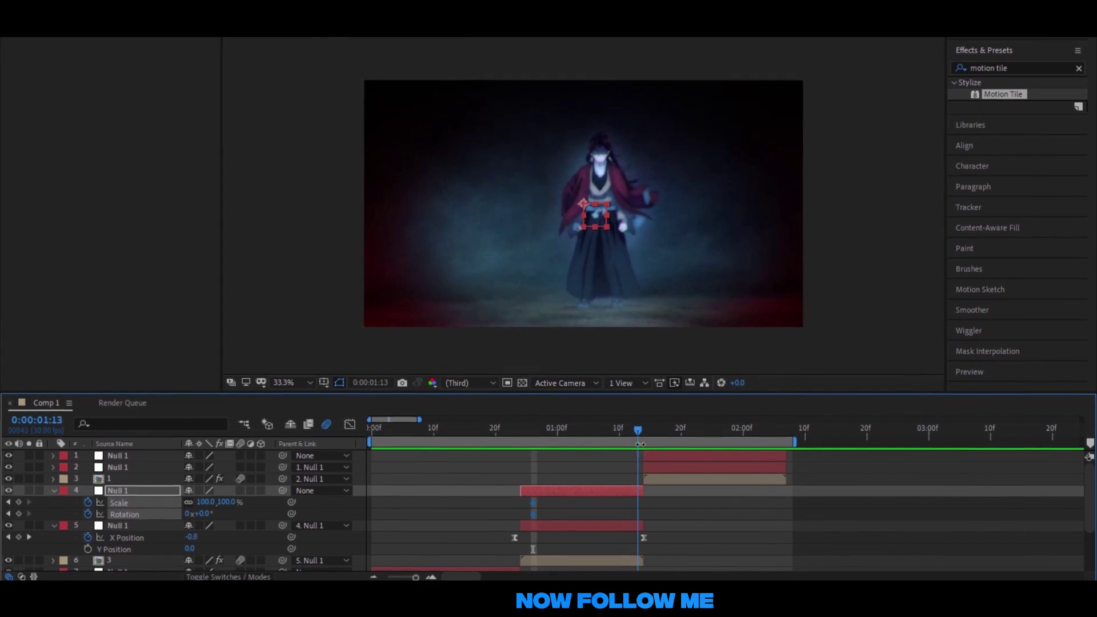
click(627, 514)
mouse_move(204, 502)
mouse_down()
mouse_move(167, 503)
mouse_move(195, 503)
mouse_up()
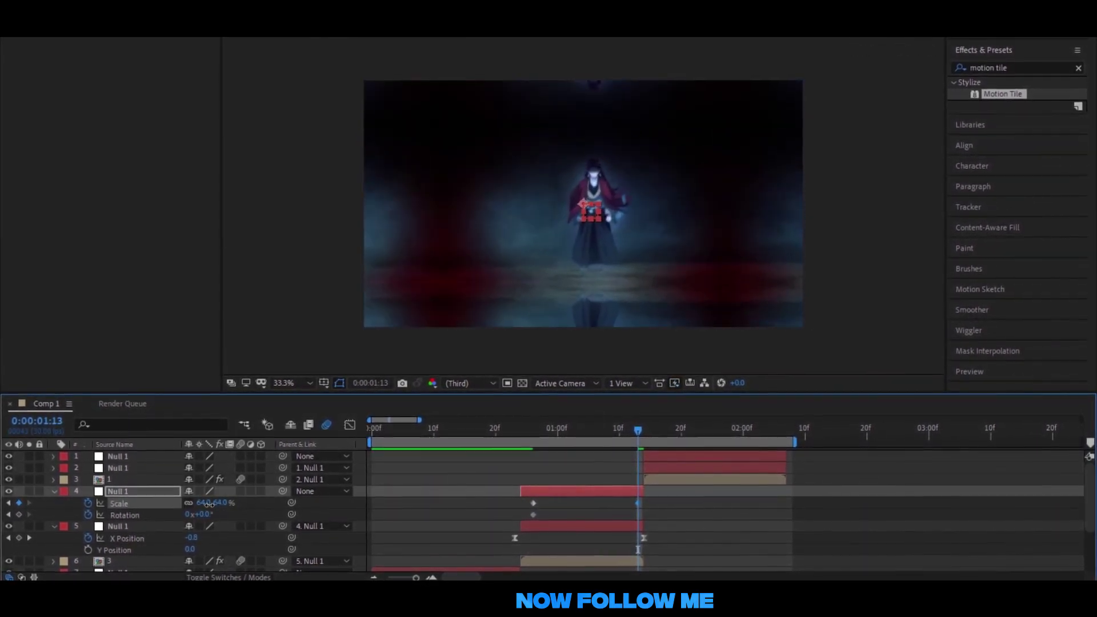
click(204, 503)
text(40)
key(Return)
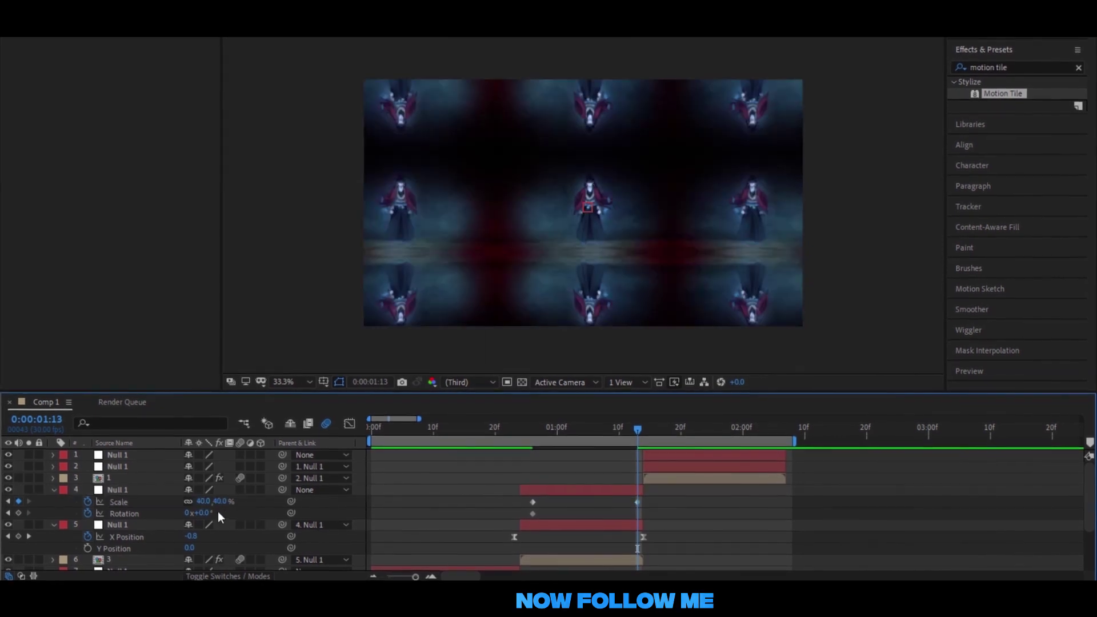
Step: Key Rotation to 90° and apply Easy Ease to the Scale and Rotation keyframes
click(203, 513)
text(90)
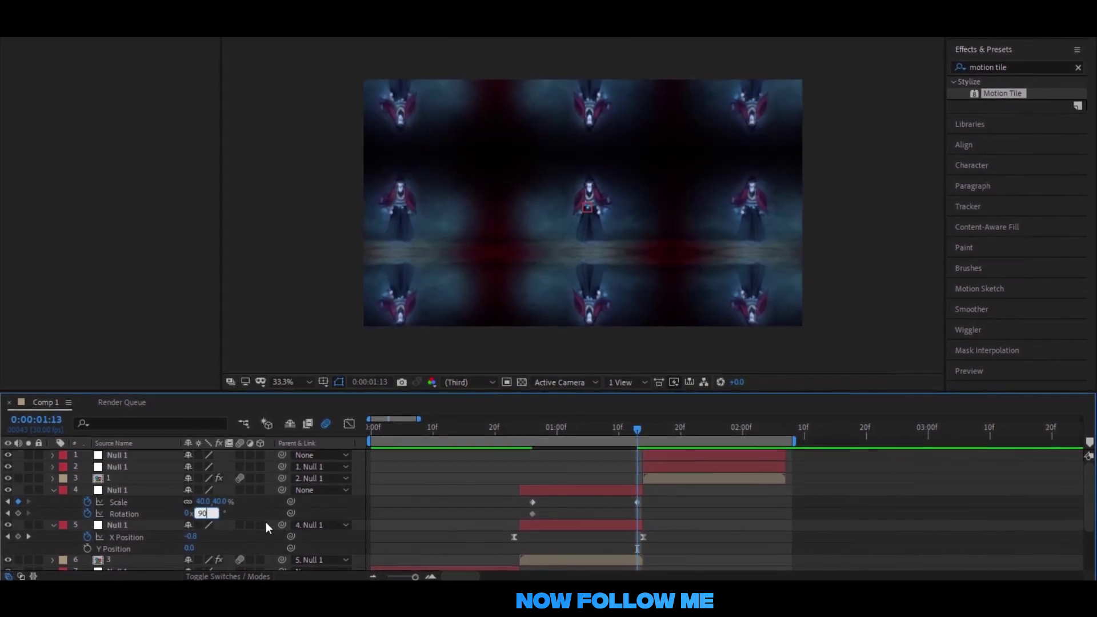
key(Return)
mouse_move(642, 499)
mouse_down()
mouse_move(630, 513)
mouse_move(520, 515)
mouse_up()
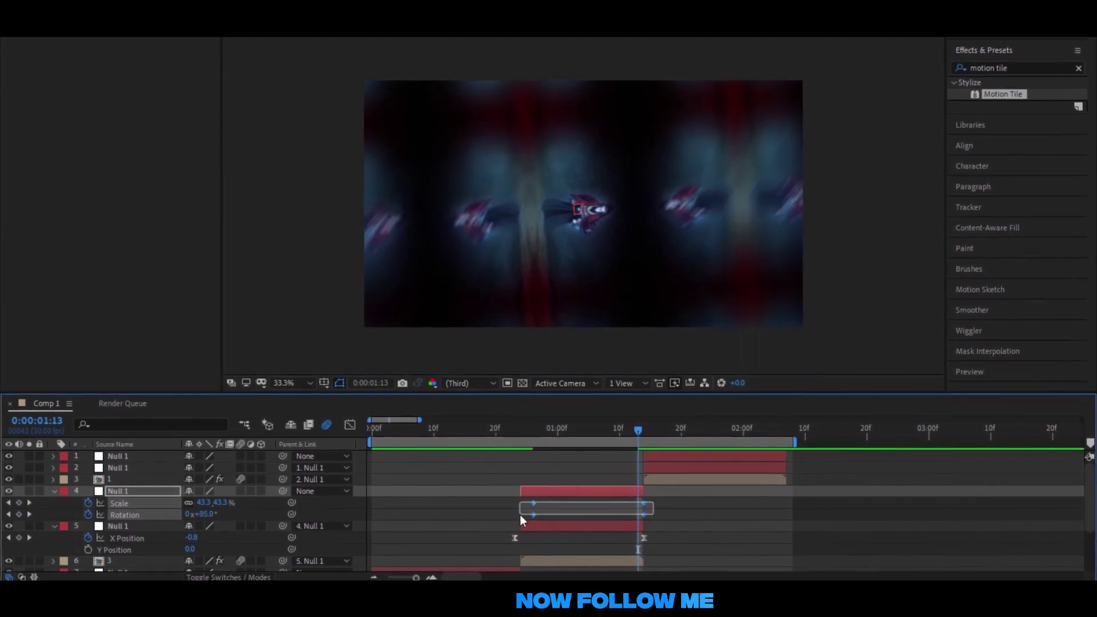
key(F9)
Step: Steepen layer 4's Scale speed curve in the Graph Editor by lengthening its bezier handles
click(350, 424)
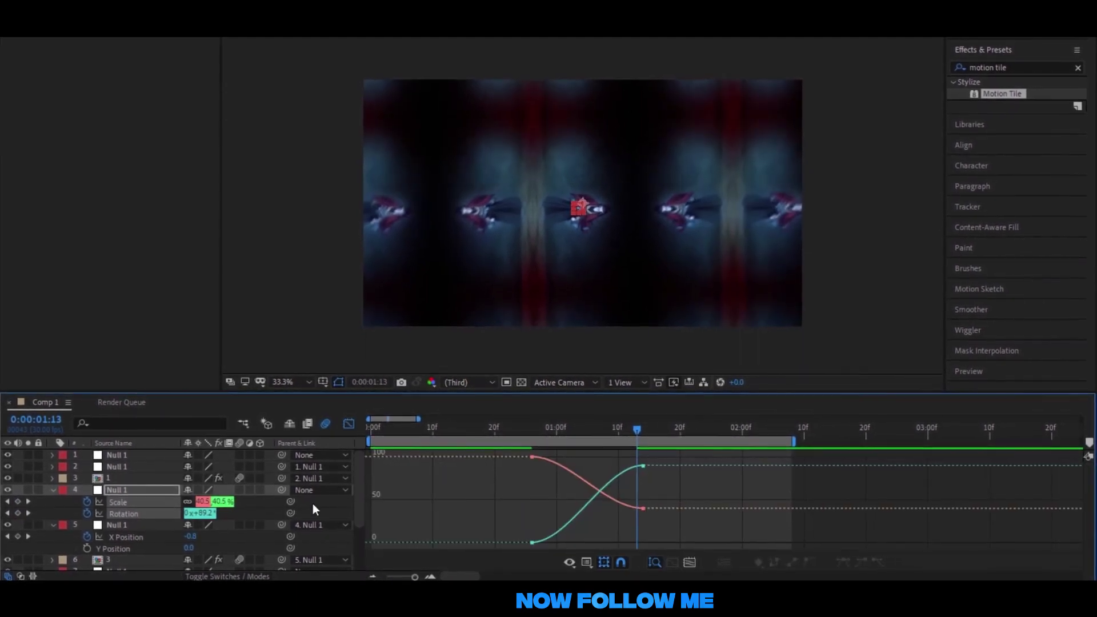
click(265, 503)
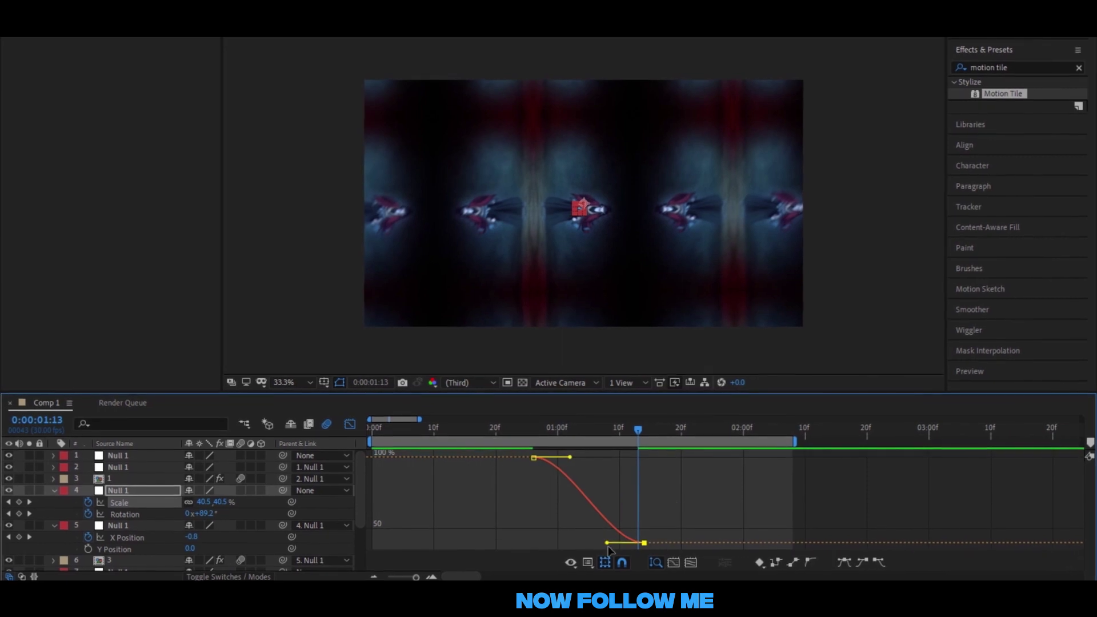
drag(607, 543, 717, 493)
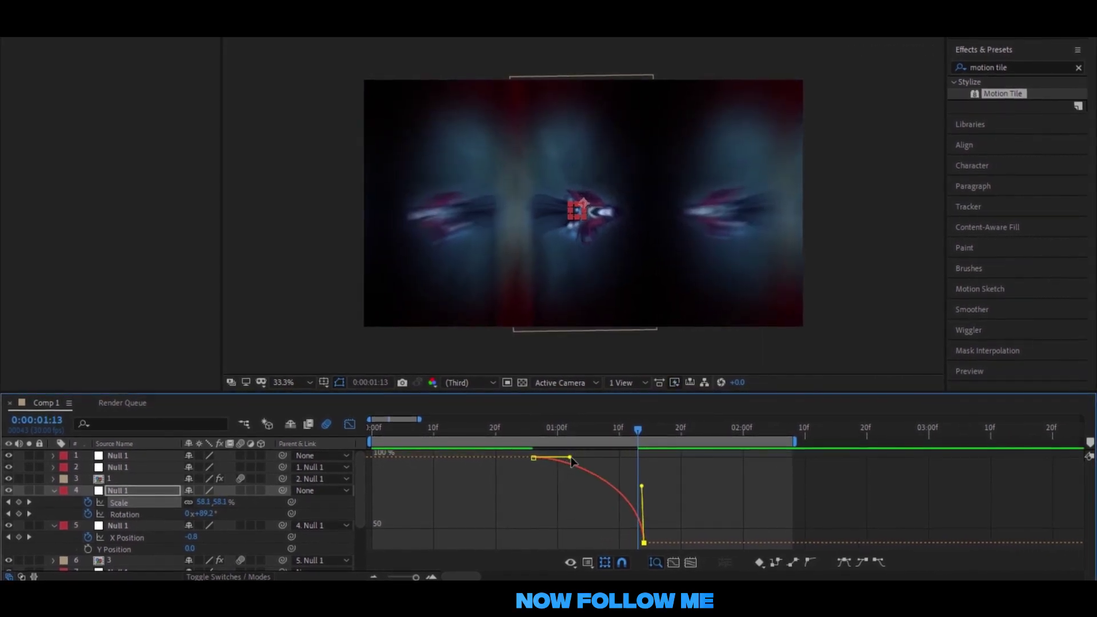
drag(571, 459, 697, 464)
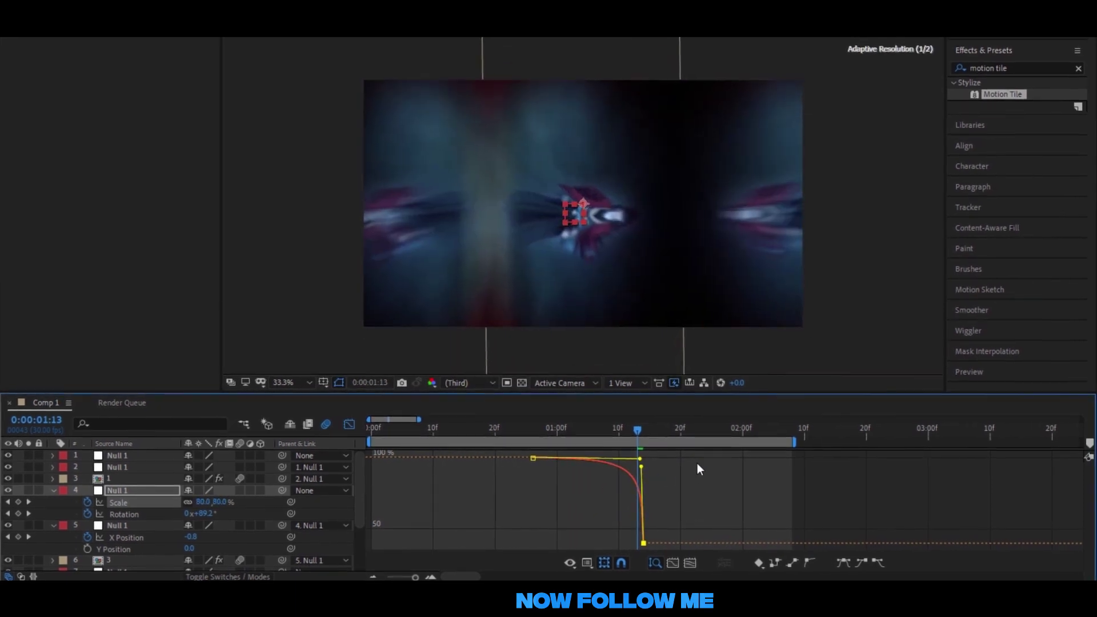
drag(640, 439, 540, 437)
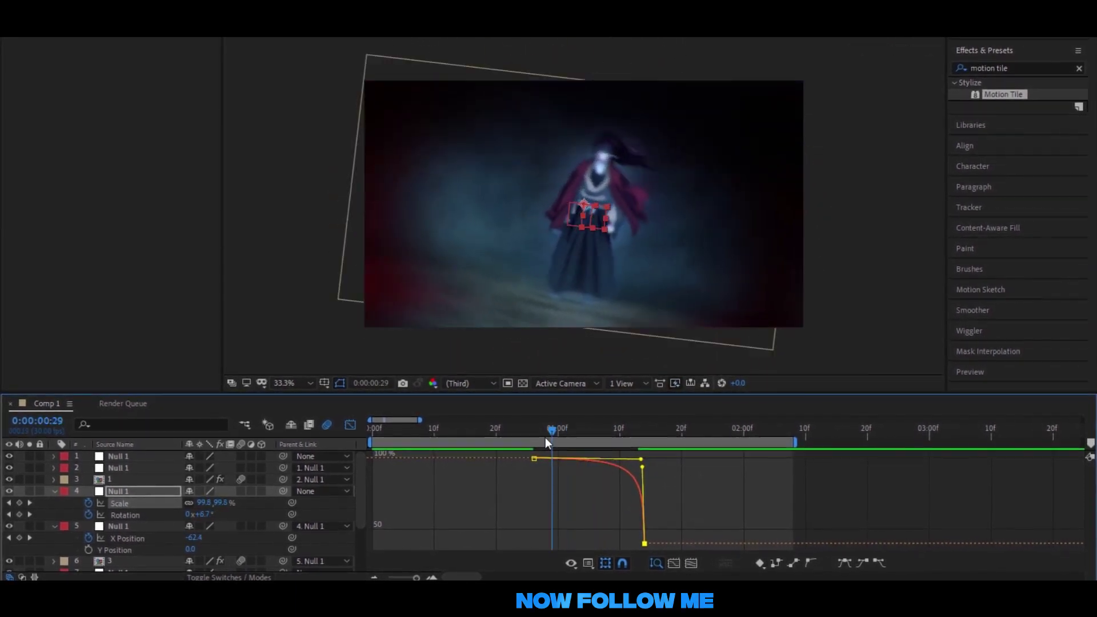
Step: Steepen the Rotation curve the same way, then preview the zoom-spin from 0:00:00:27
click(150, 515)
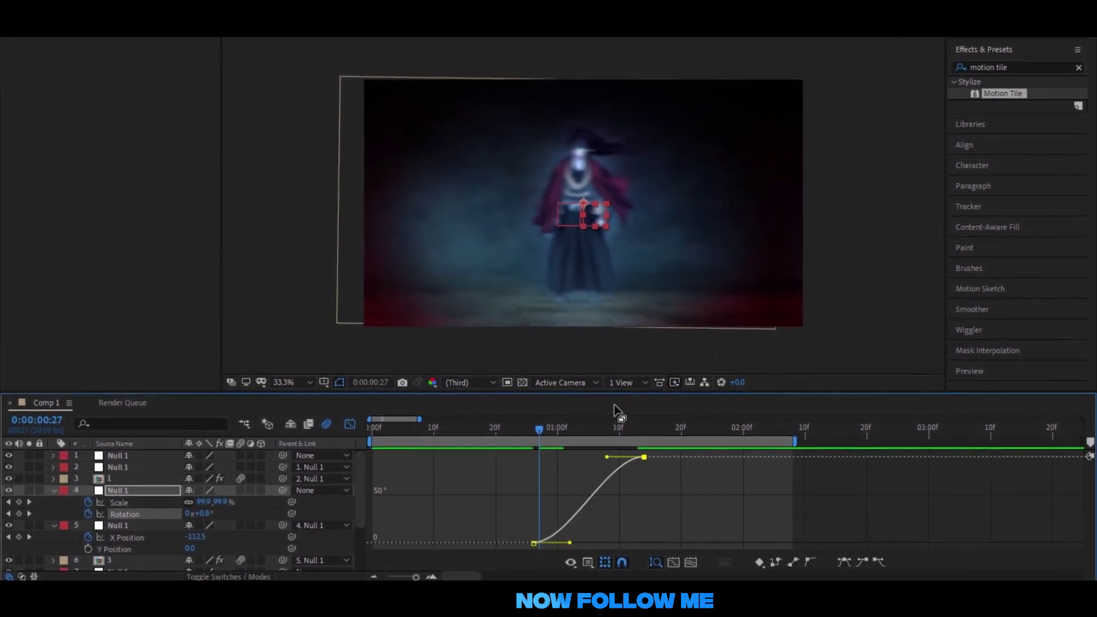
drag(614, 457, 664, 484)
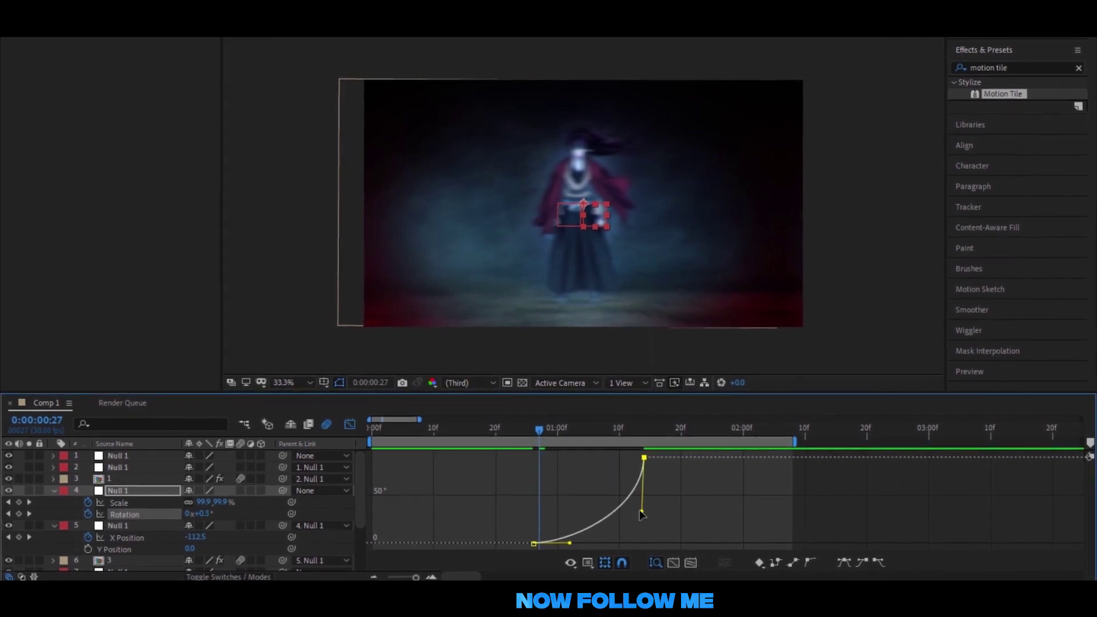
click(576, 544)
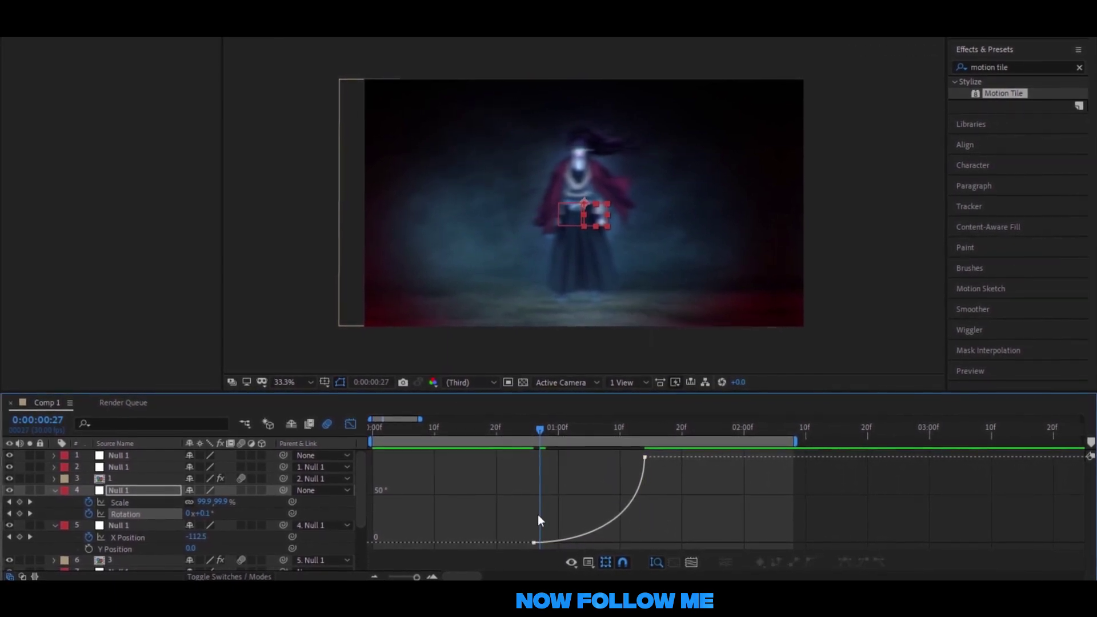
drag(592, 543, 641, 541)
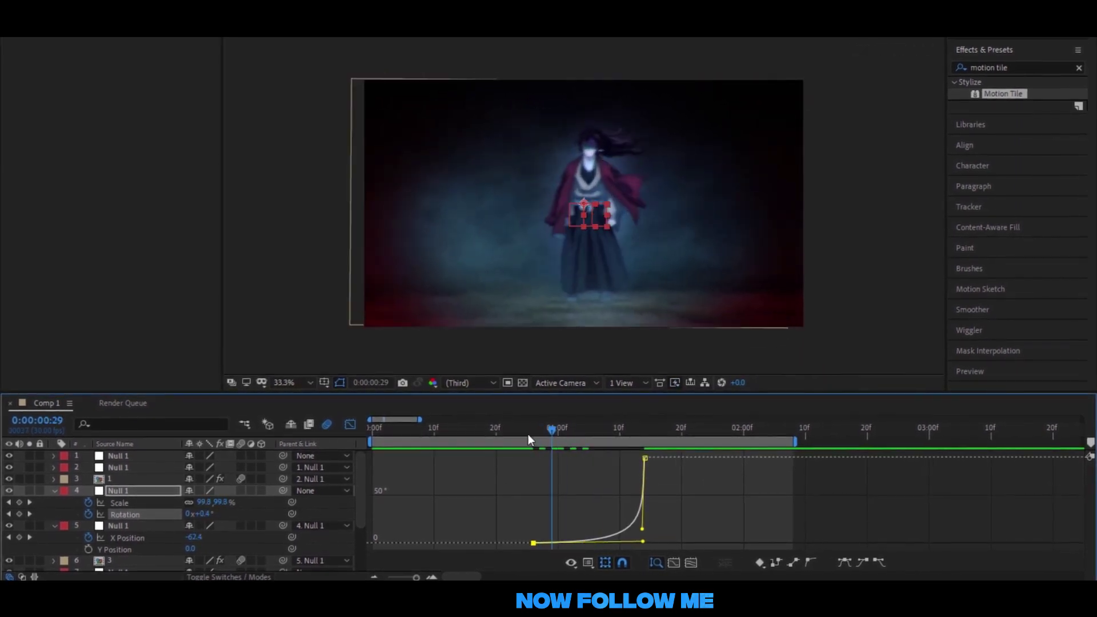
mouse_move(528, 435)
mouse_down()
mouse_move(510, 434)
mouse_move(645, 448)
mouse_up()
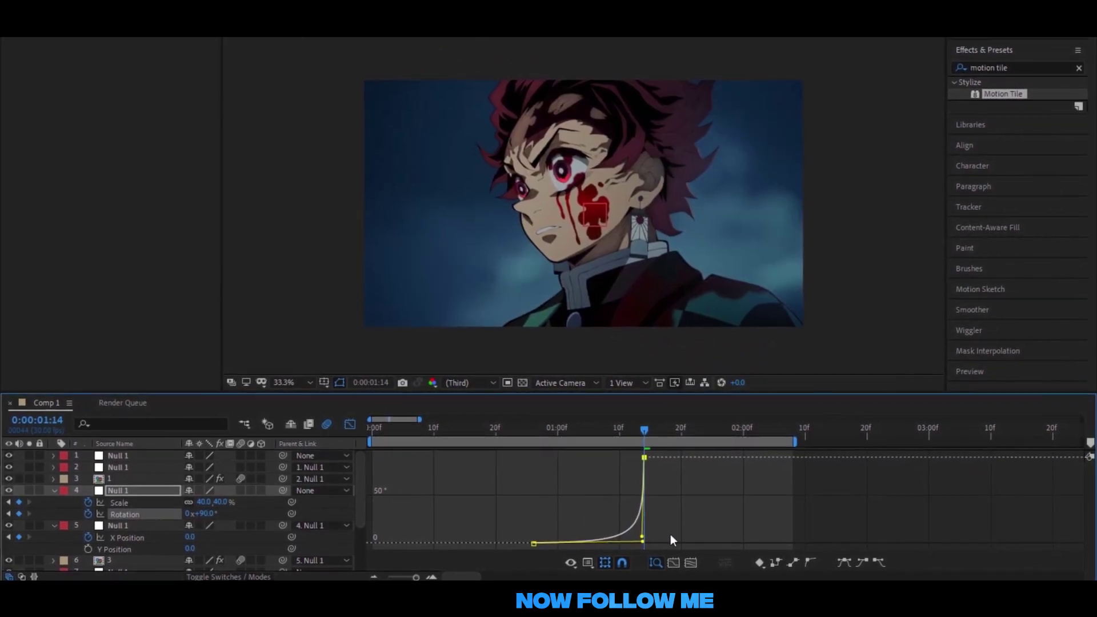
drag(616, 434, 539, 439)
key(space)
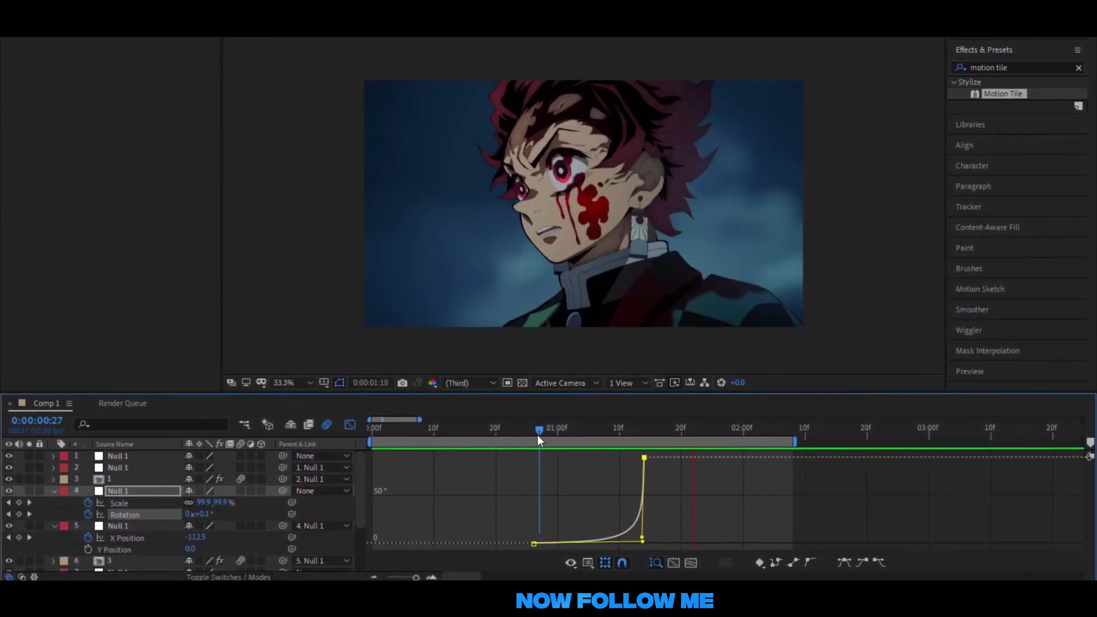
key(space)
click(351, 424)
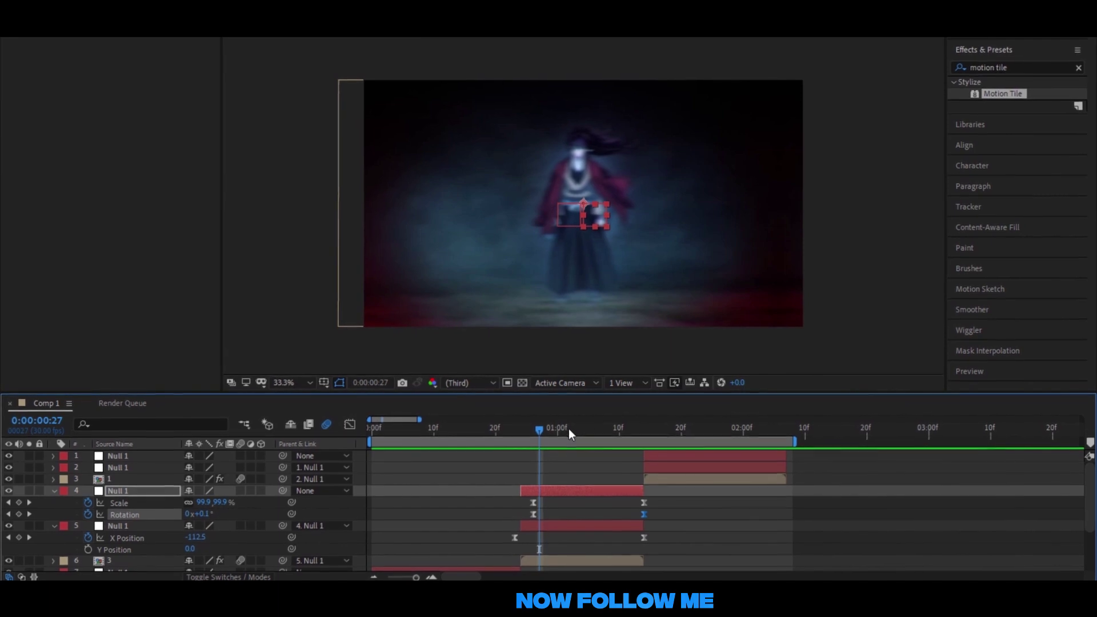
Step: Move layer 2's existing Scale and Rotation keyframes later, to the clip's end
drag(568, 429, 643, 447)
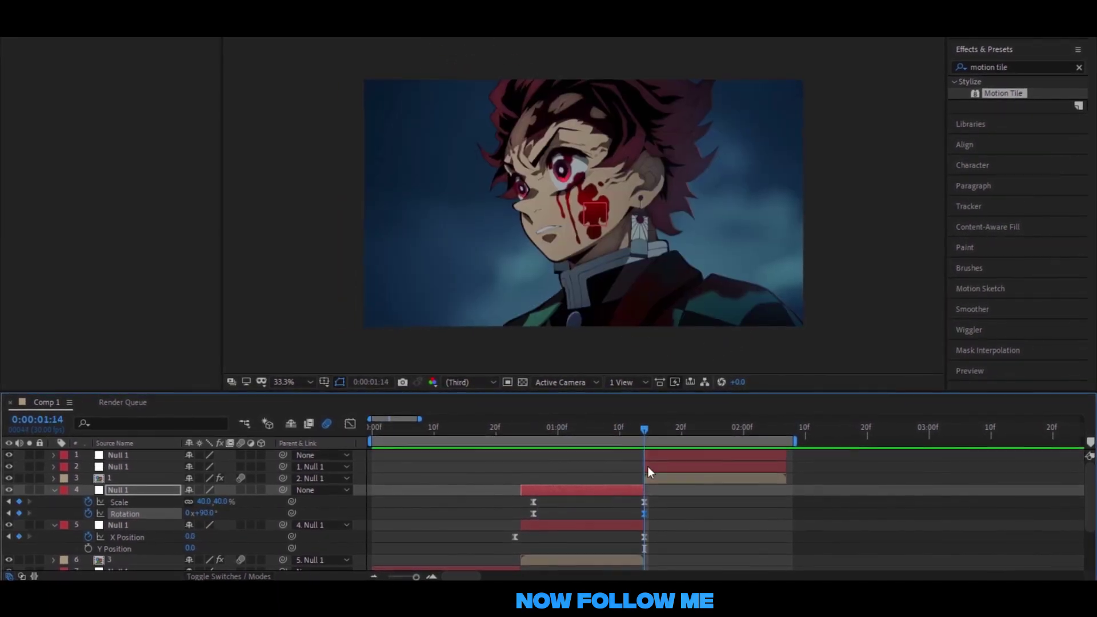
click(647, 467)
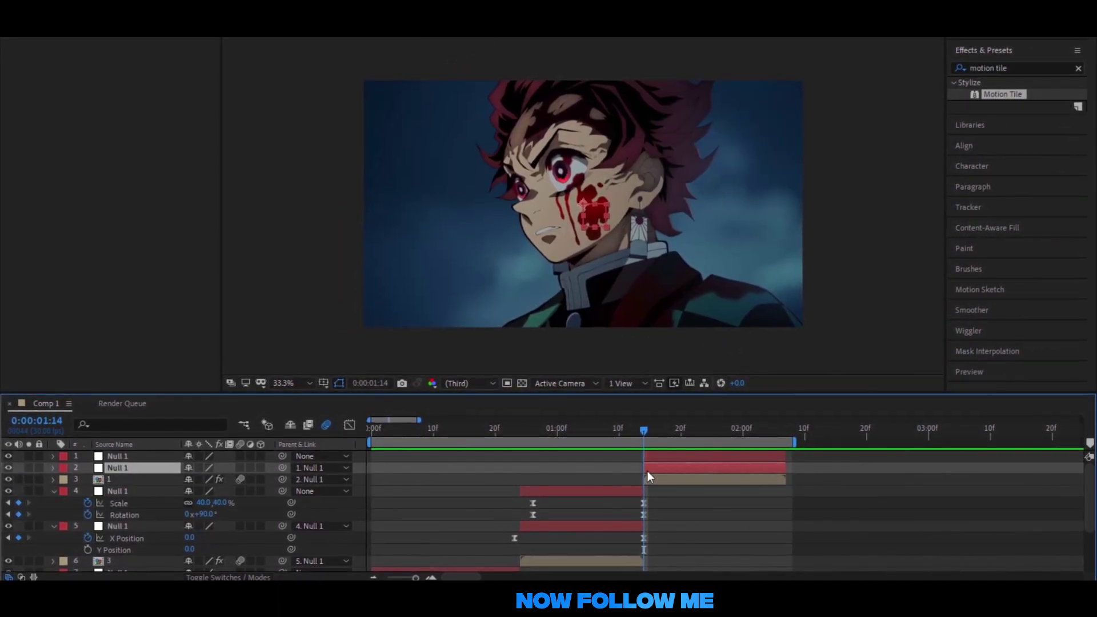
key(s)
key(shift+r)
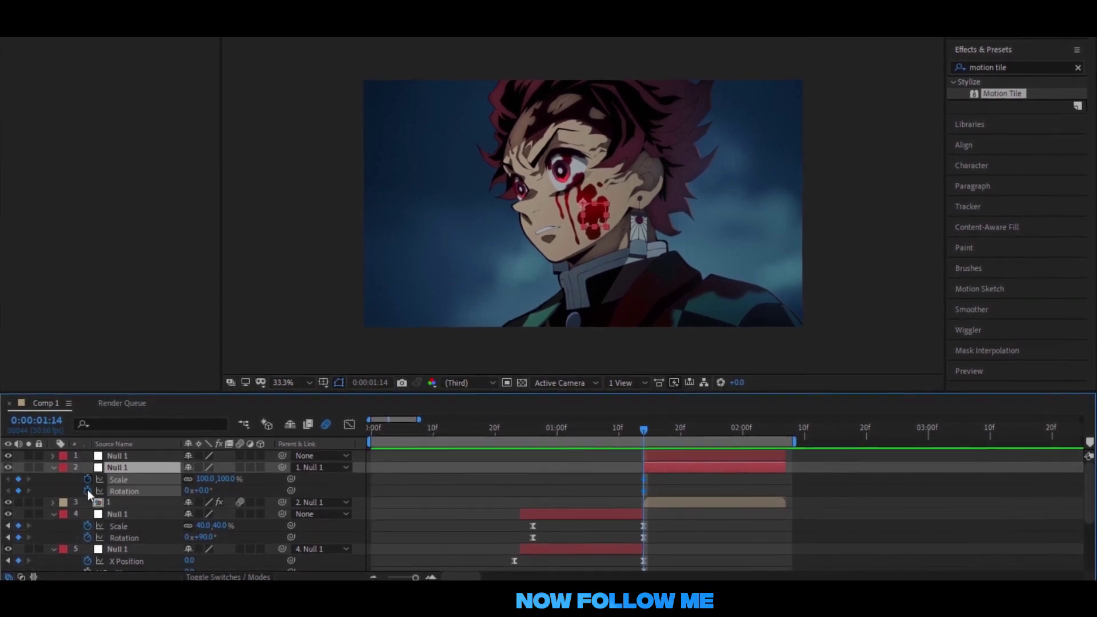
drag(645, 479, 775, 485)
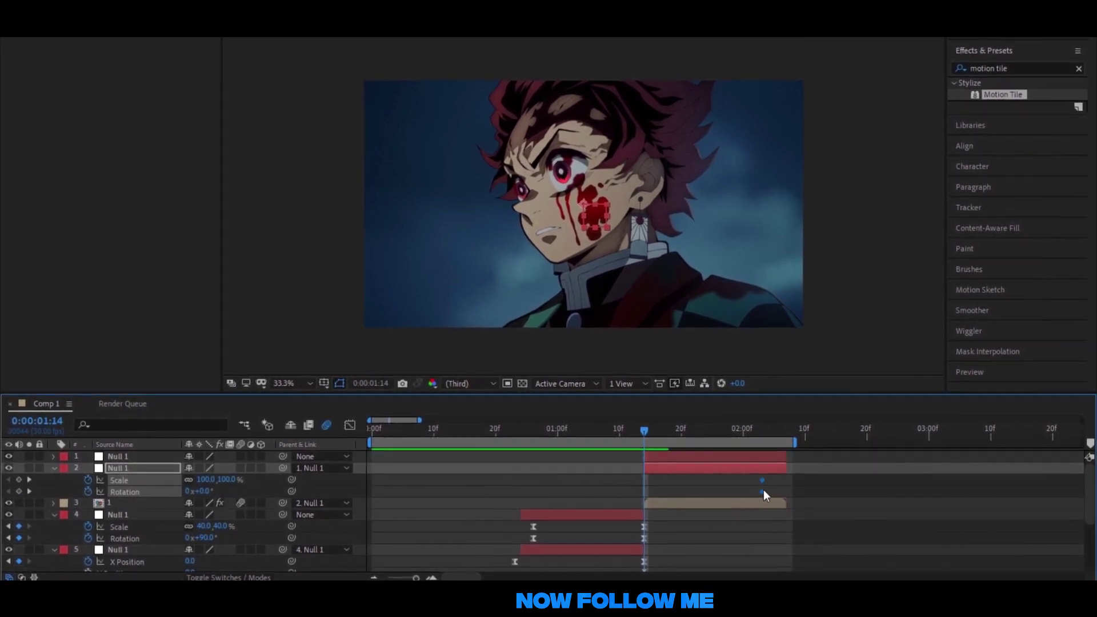
click(834, 486)
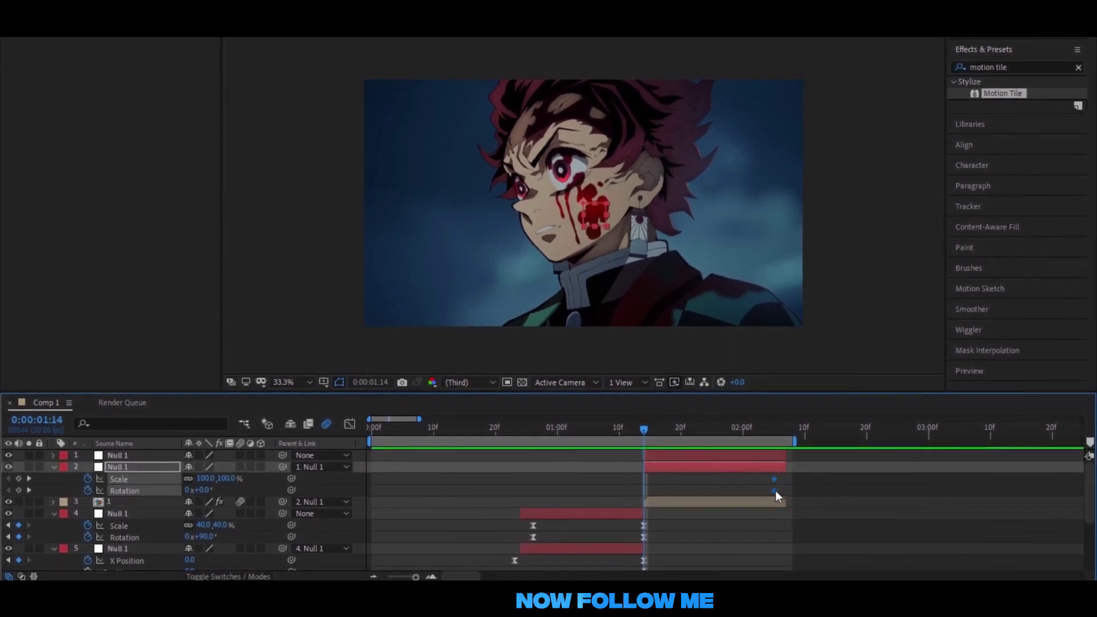
drag(771, 490, 787, 492)
text(250)
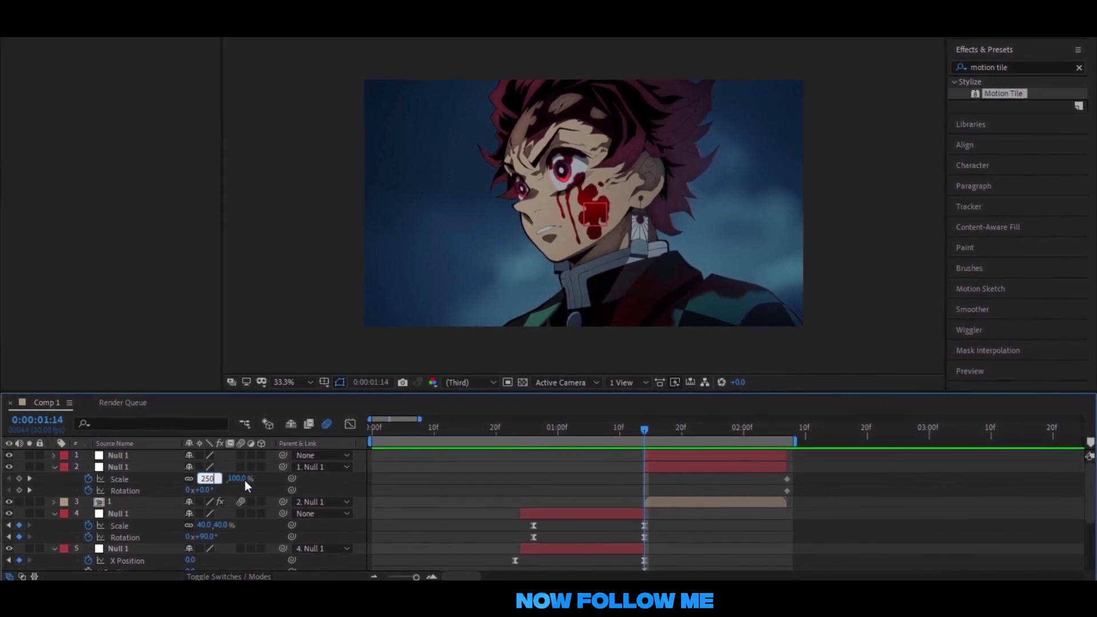
Step: Key layer 2 at 250% scale and −90° rotation at 0:00:01:14, and select those keyframes
key(Return)
click(206, 490)
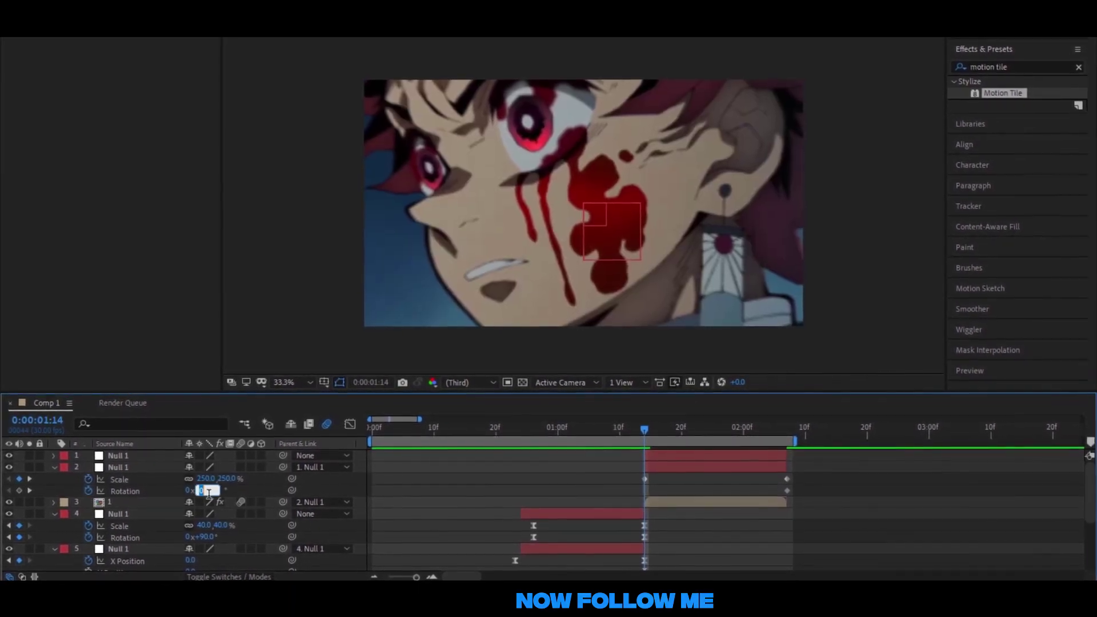
text(-900)
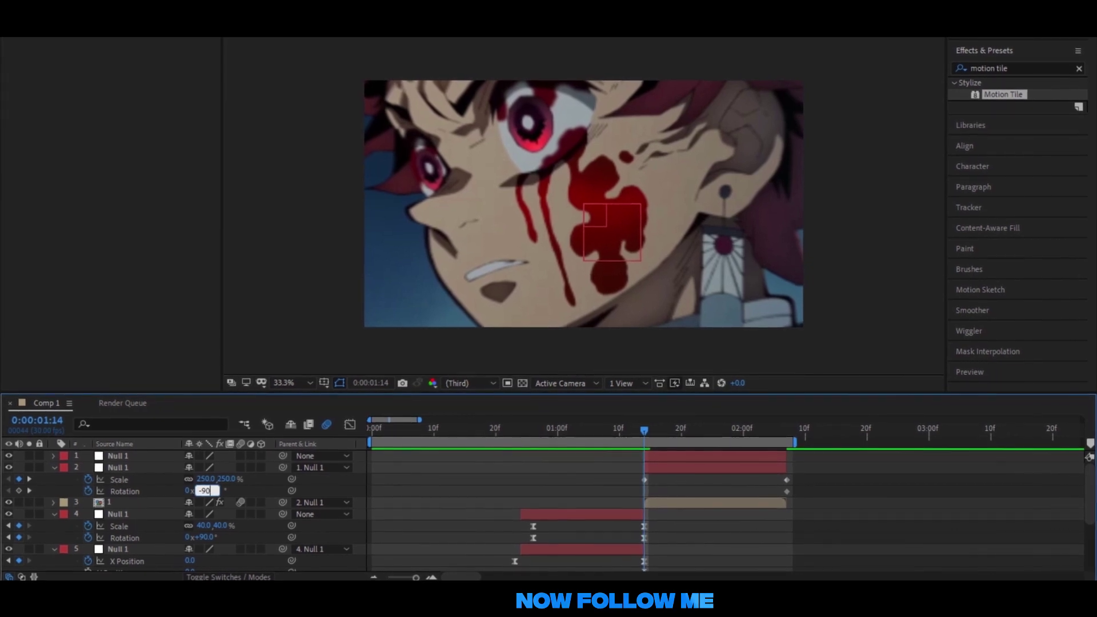
key(Return)
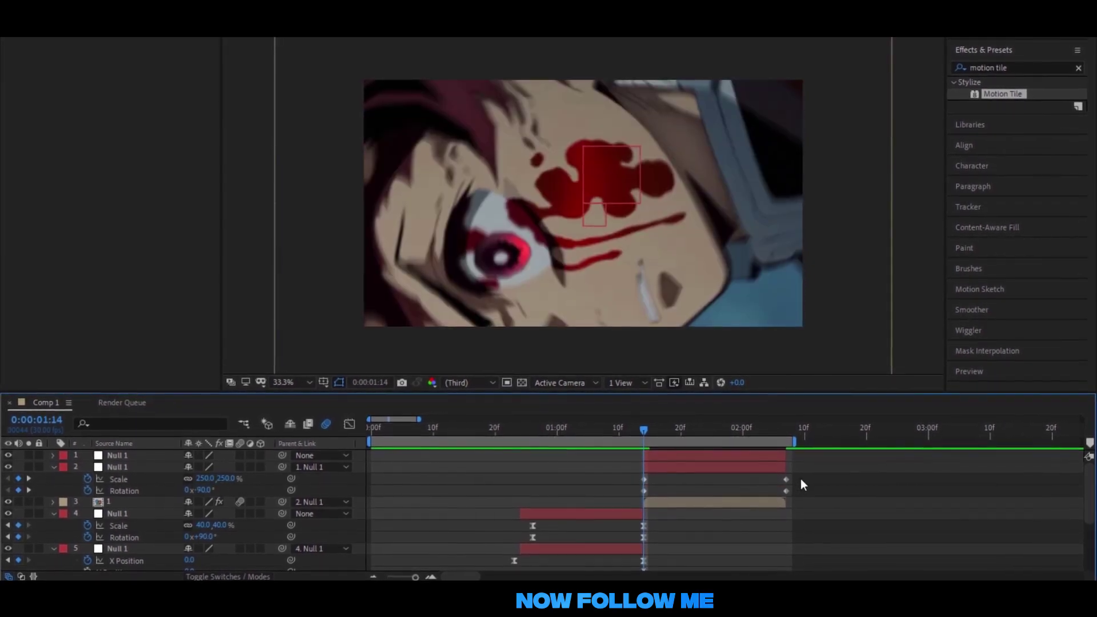
drag(802, 482, 629, 492)
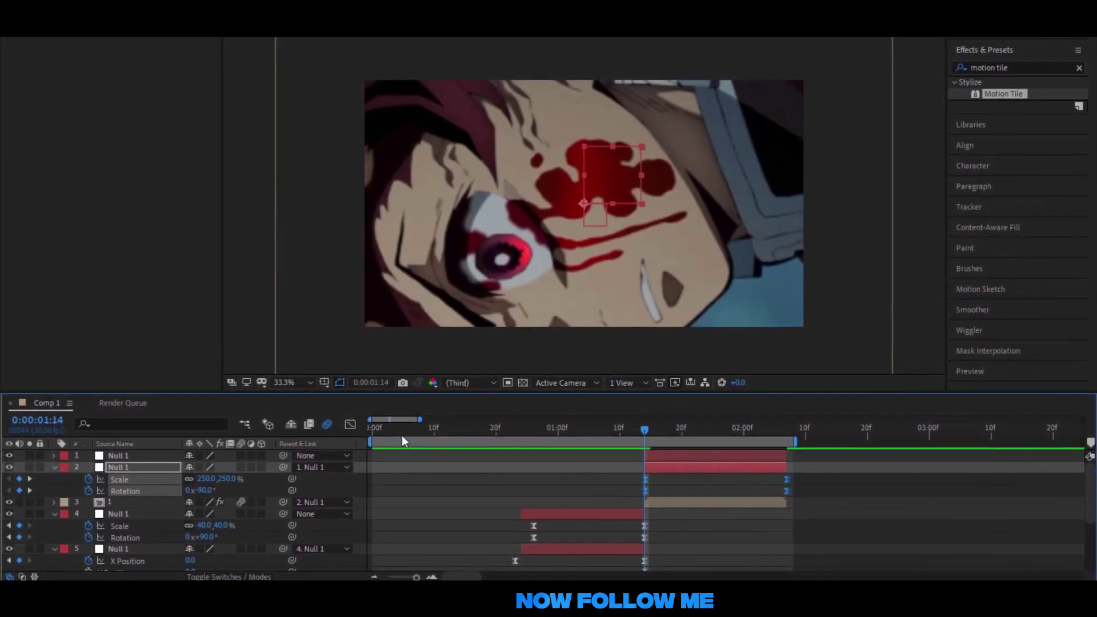
click(350, 424)
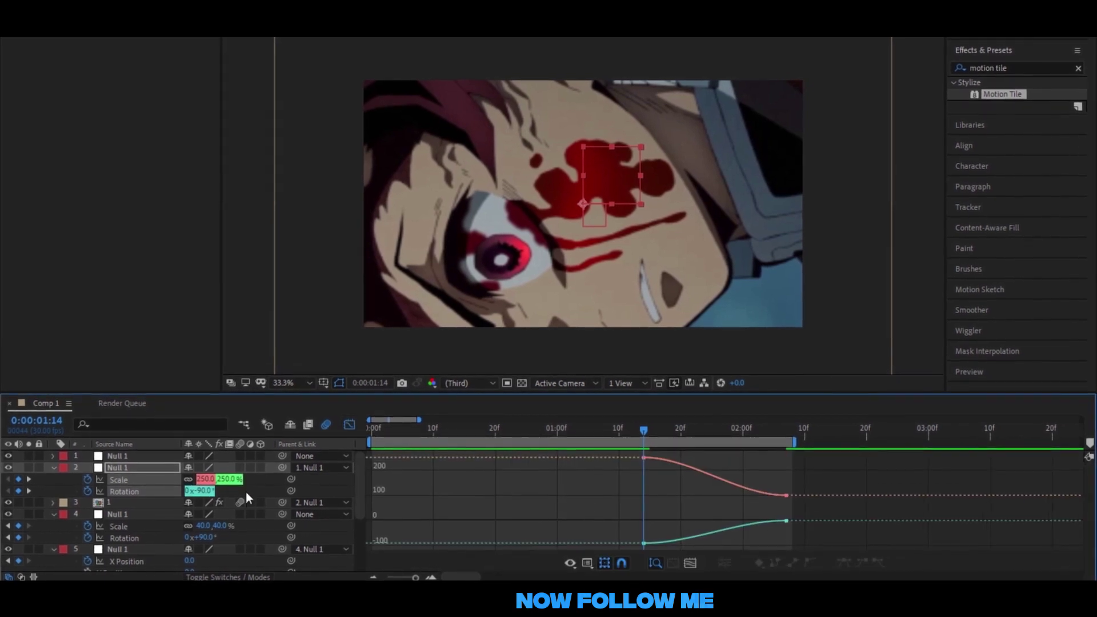
Step: Stretch layer 2's Scale curve handles into a sharp ease-out
click(149, 479)
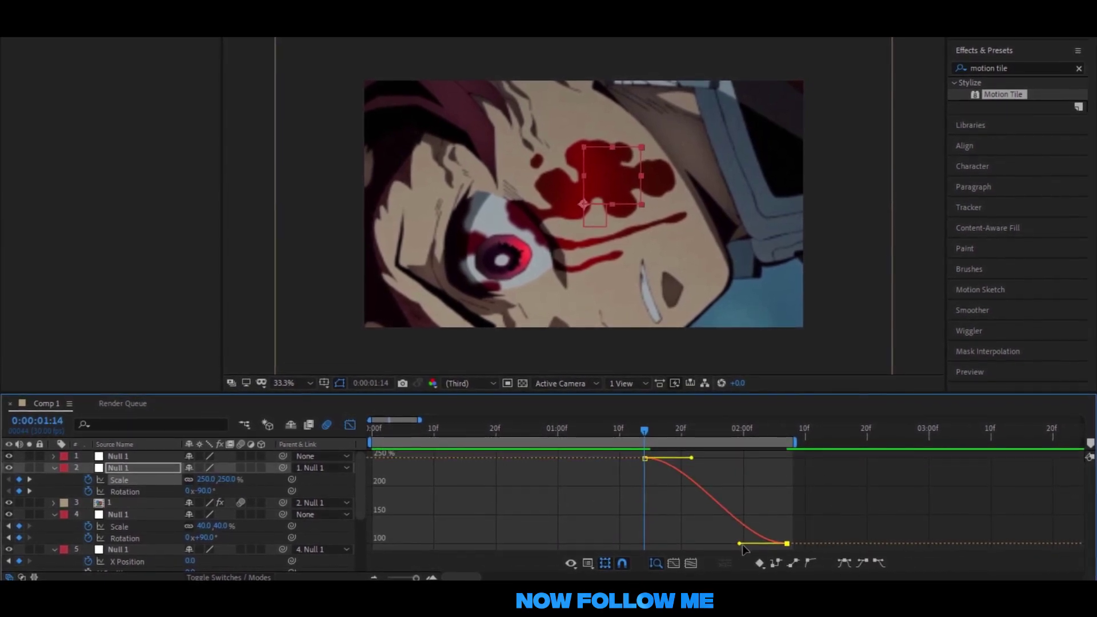
drag(740, 543, 652, 542)
mouse_move(692, 458)
mouse_down()
mouse_move(647, 506)
mouse_move(646, 536)
mouse_up()
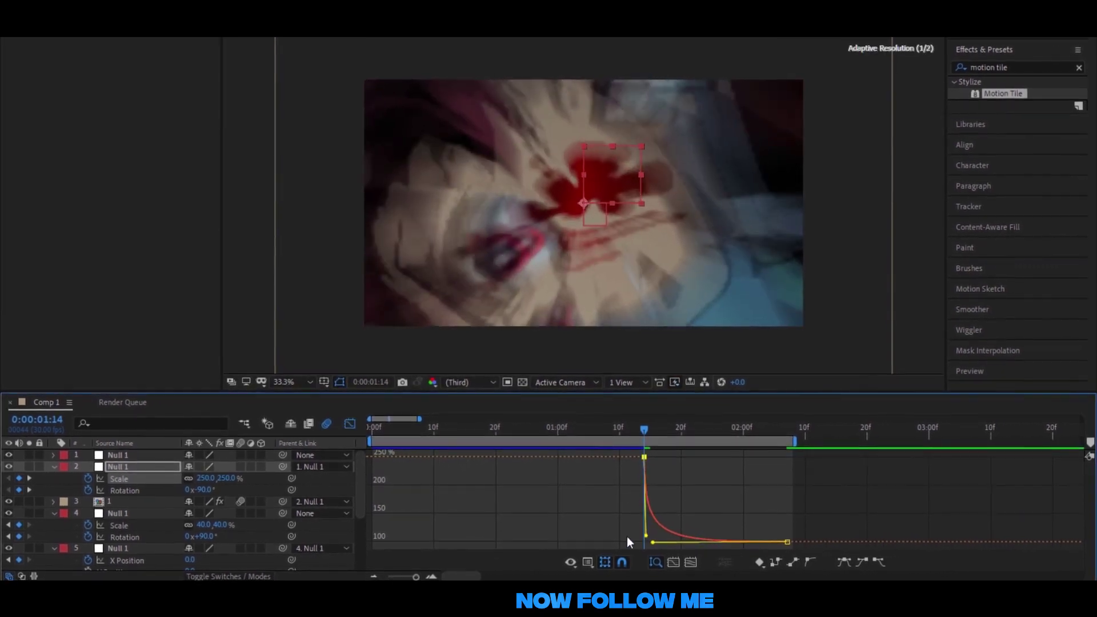
Step: Give the Rotation curve a steep ease-out so the spin starts fast, then preview it
click(155, 493)
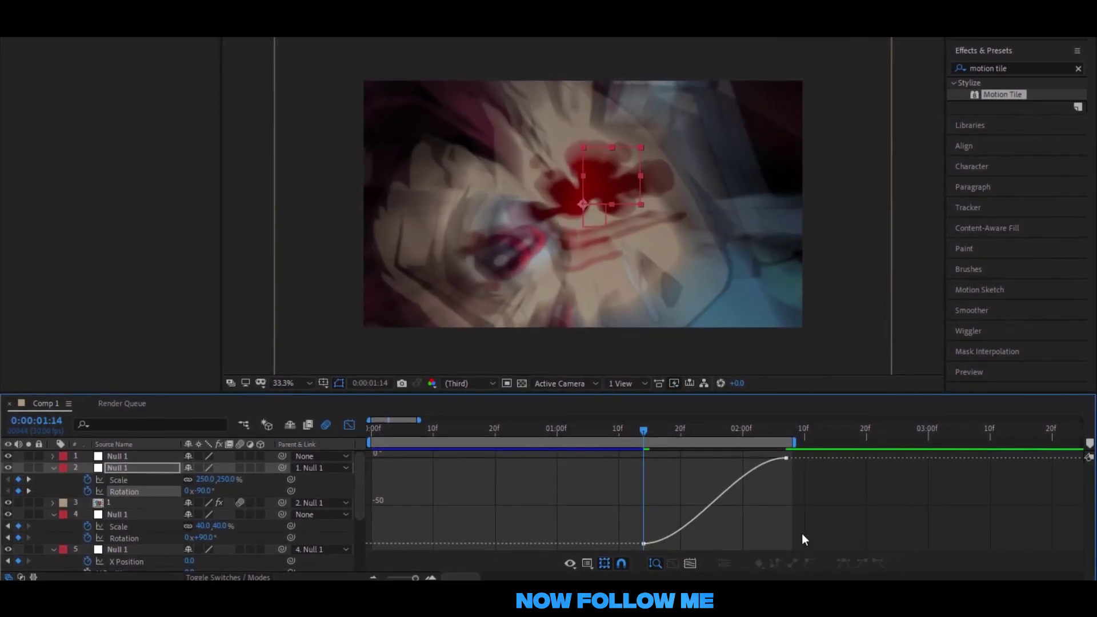
drag(692, 543, 645, 471)
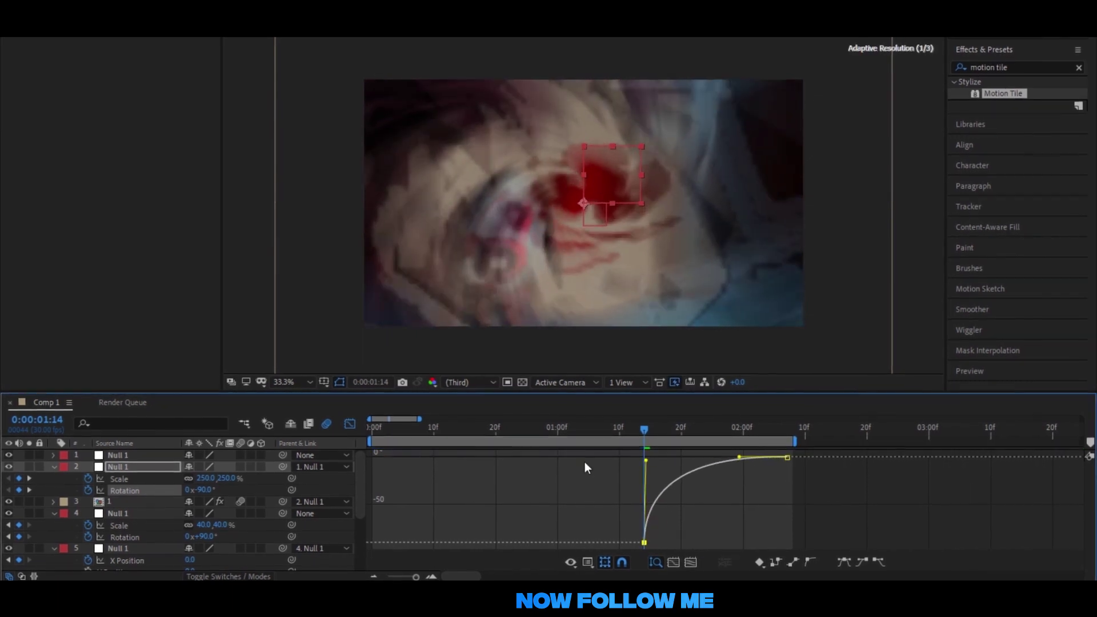
mouse_move(739, 457)
mouse_down()
mouse_move(651, 458)
mouse_move(583, 440)
mouse_up()
key(space)
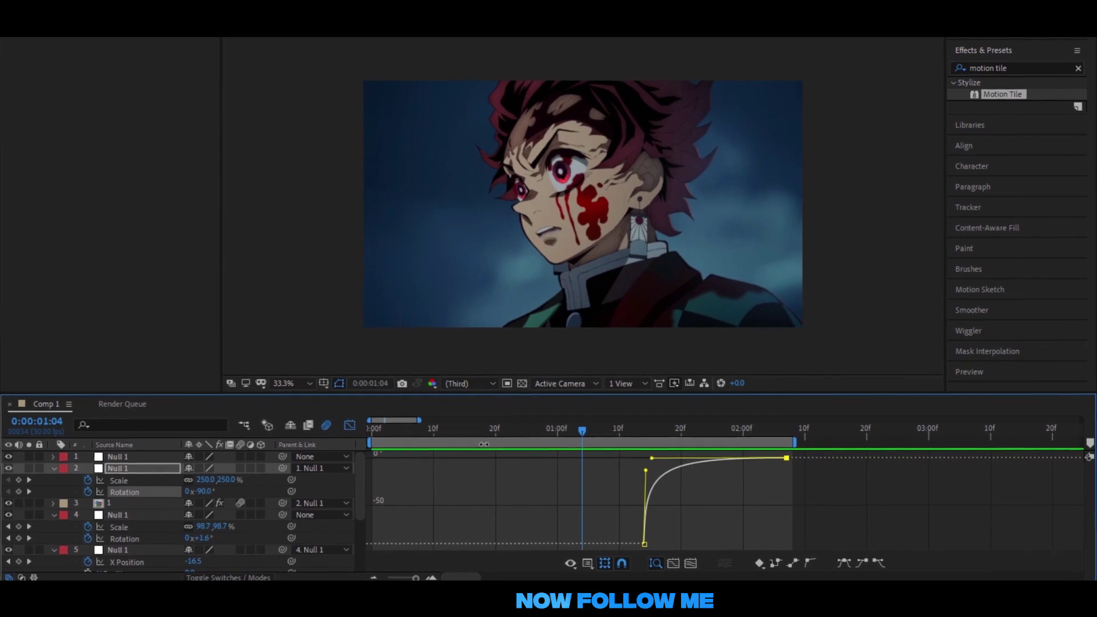
key(space)
mouse_move(592, 434)
mouse_down()
mouse_move(606, 443)
mouse_move(571, 440)
mouse_up()
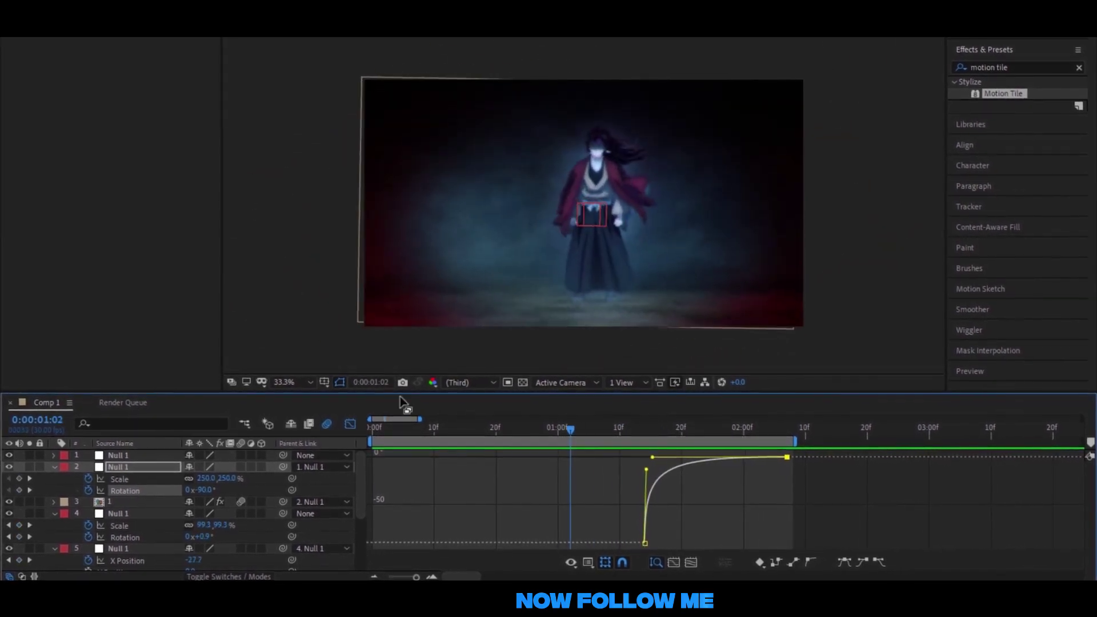
Step: Shift layer 2's zoom-spin keyframes a frame earlier and preview the adjusted transition
click(349, 424)
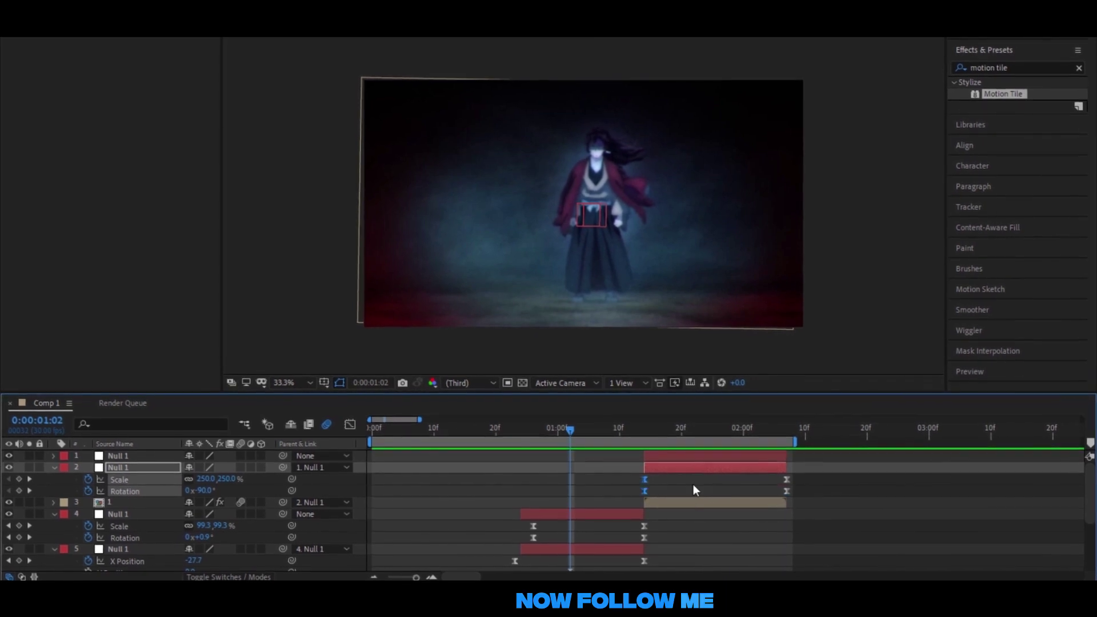
drag(645, 491, 640, 491)
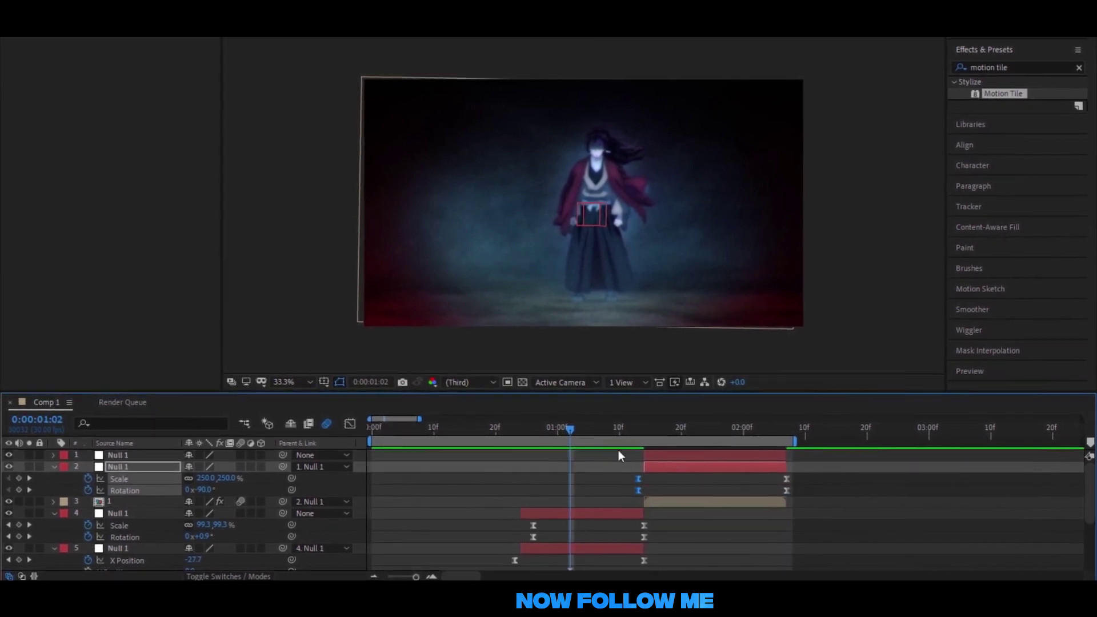
drag(610, 441, 650, 441)
click(578, 431)
key(space)
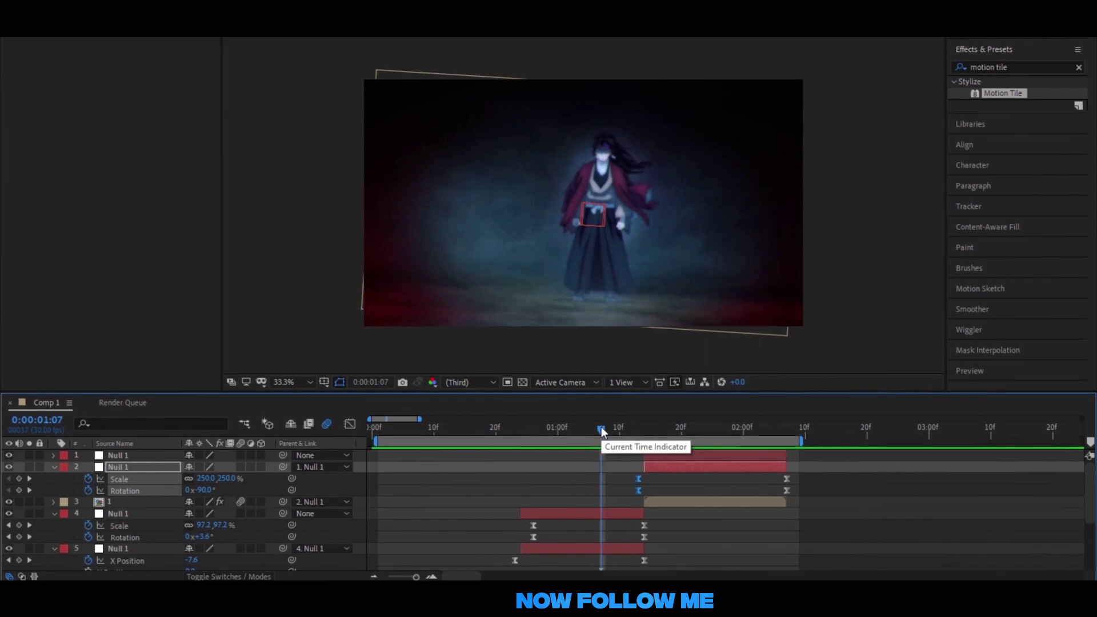
mouse_move(601, 427)
mouse_down()
mouse_move(615, 430)
mouse_move(408, 455)
mouse_move(649, 460)
mouse_up()
Step: Set a starting 100% Scale keyframe on the top Null 1 at 1:15
click(650, 460)
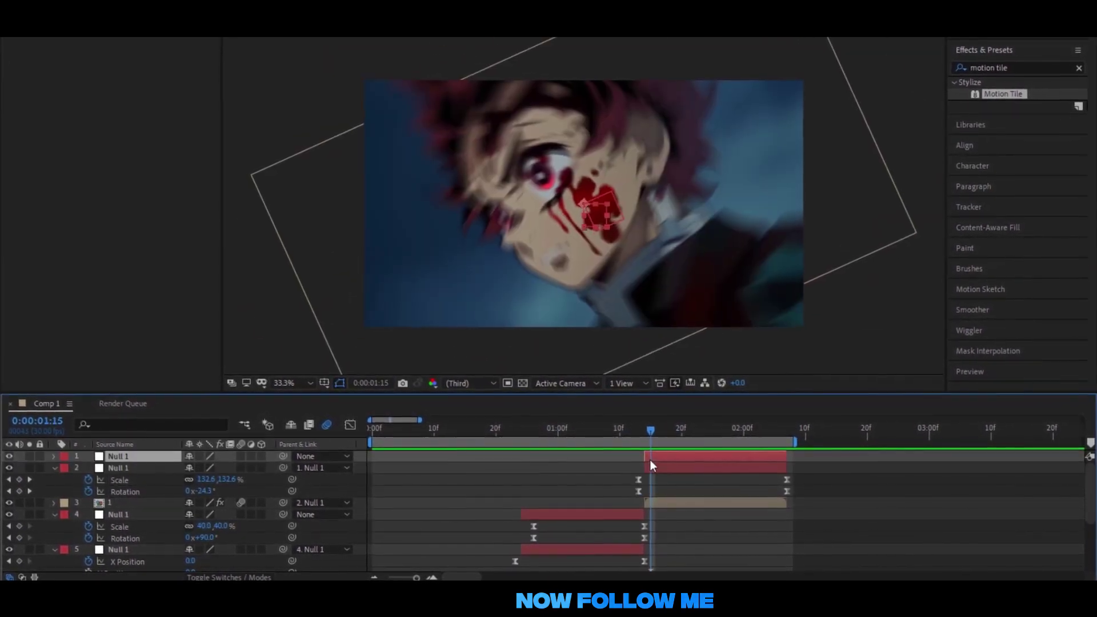
key(s)
click(87, 467)
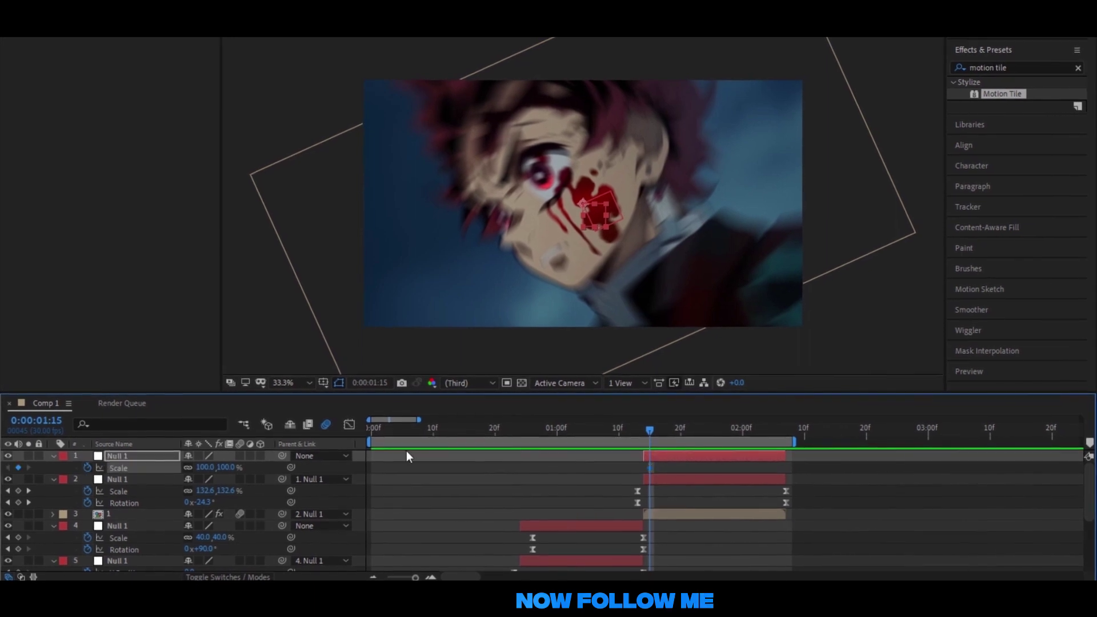
Step: Key the top null's Scale to 40% at 2:07 and Easy Ease both Scale keyframes
drag(696, 430, 786, 430)
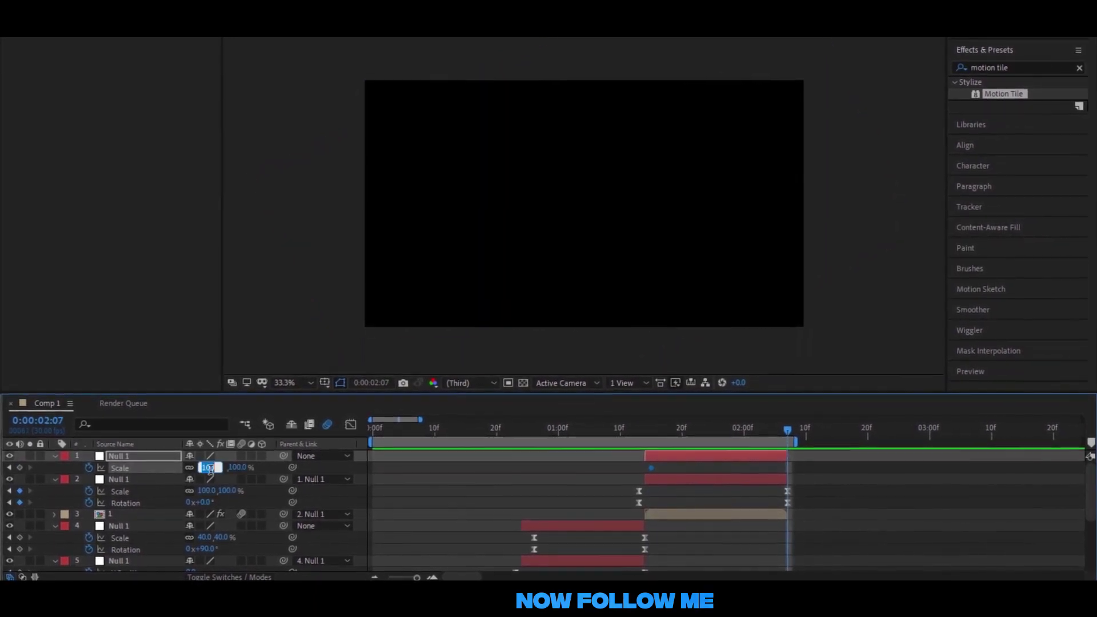
text(40)
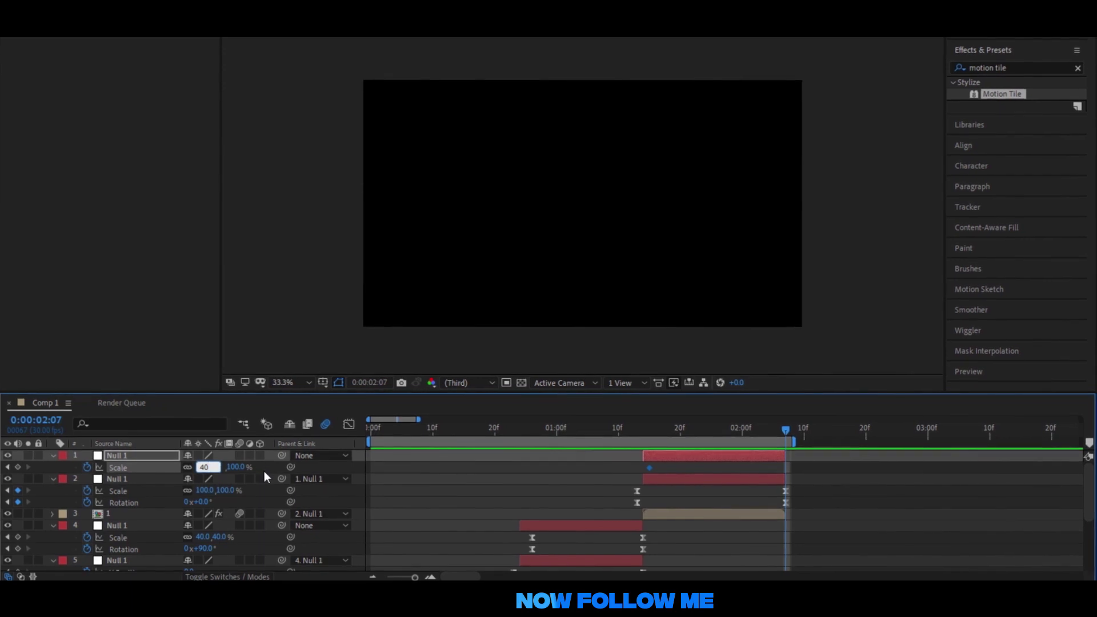
key(Return)
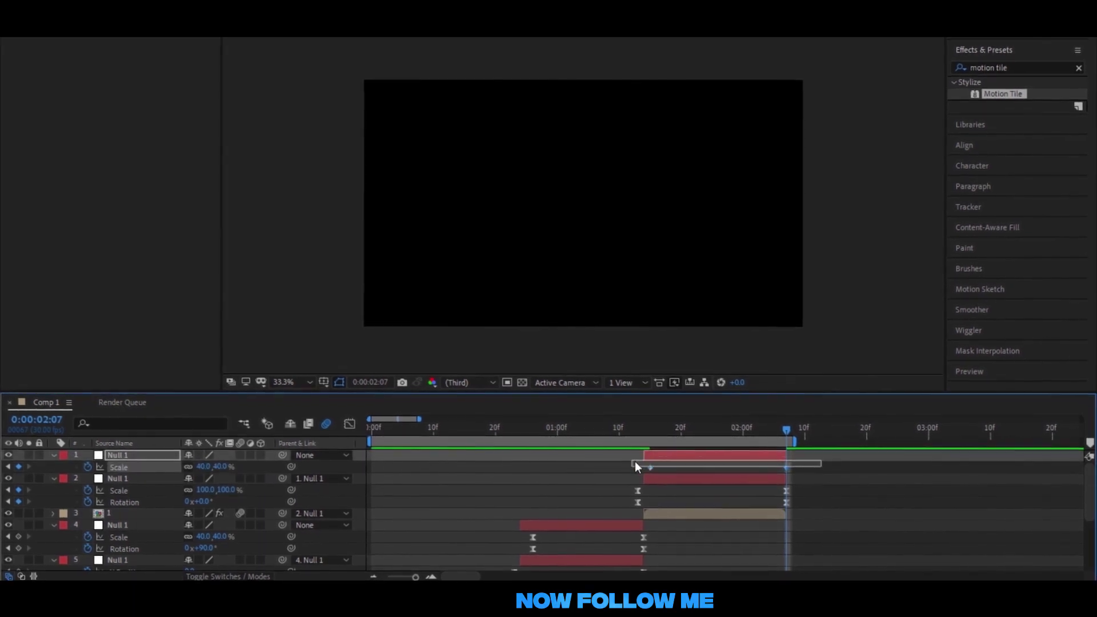
drag(650, 468, 656, 468)
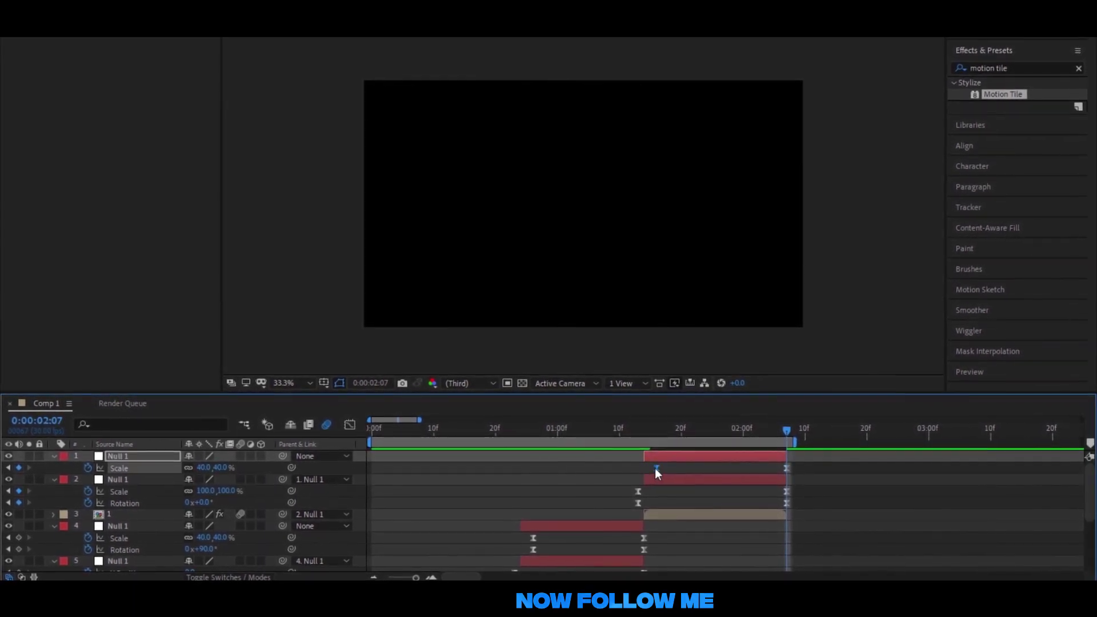
key(F9)
Step: Lengthen the left Scale keyframe's ease in the value graph so it drops sharply, then preview
key(shift+F3)
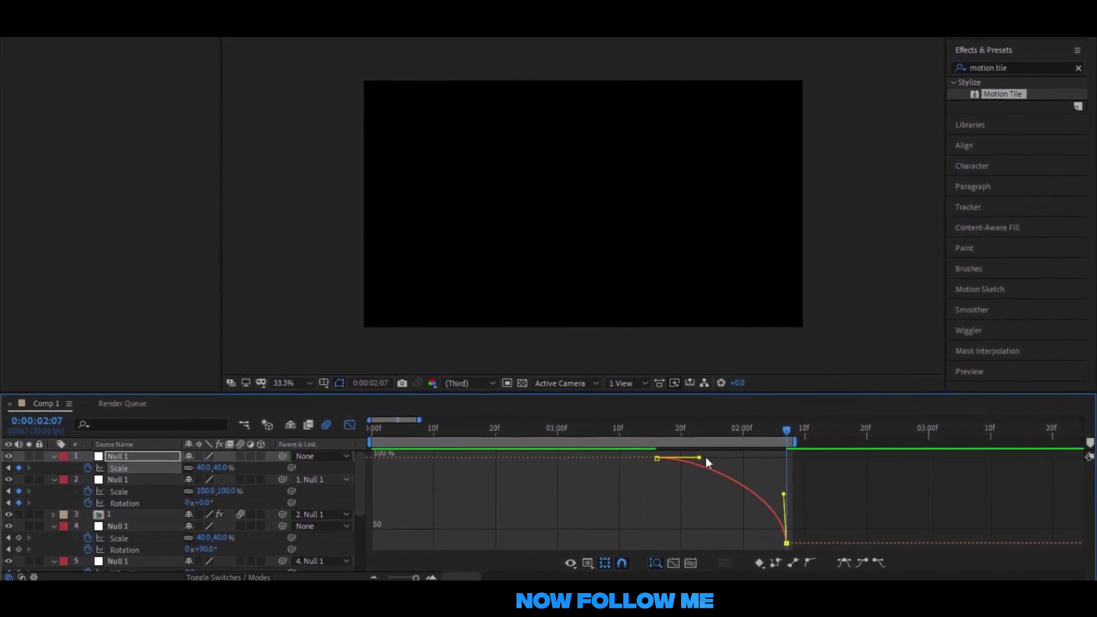
click(656, 458)
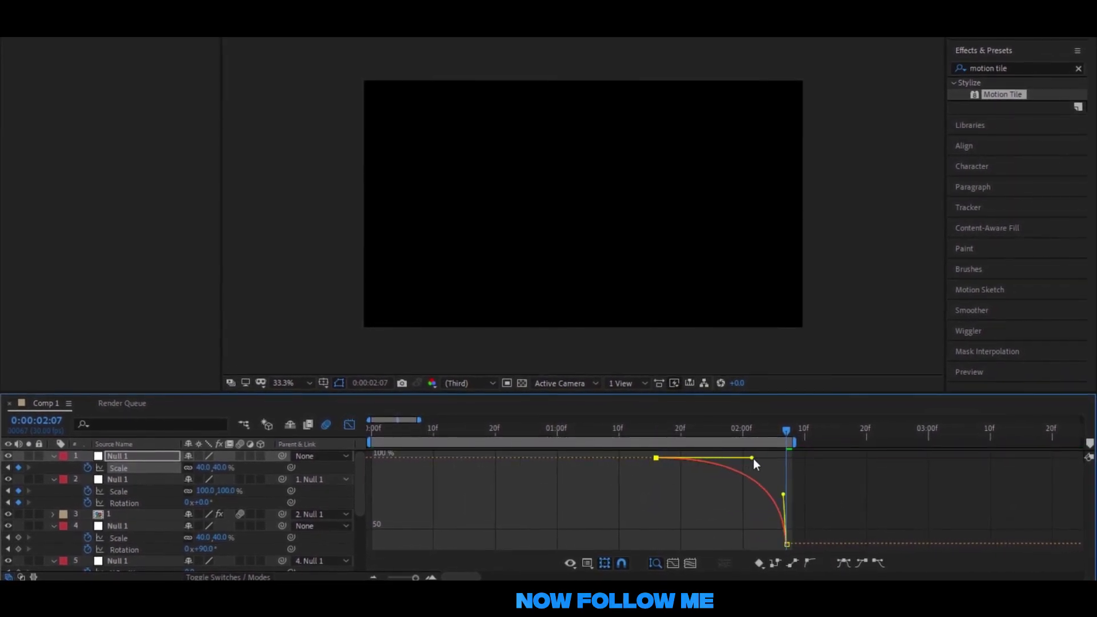
drag(753, 458, 777, 458)
key(space)
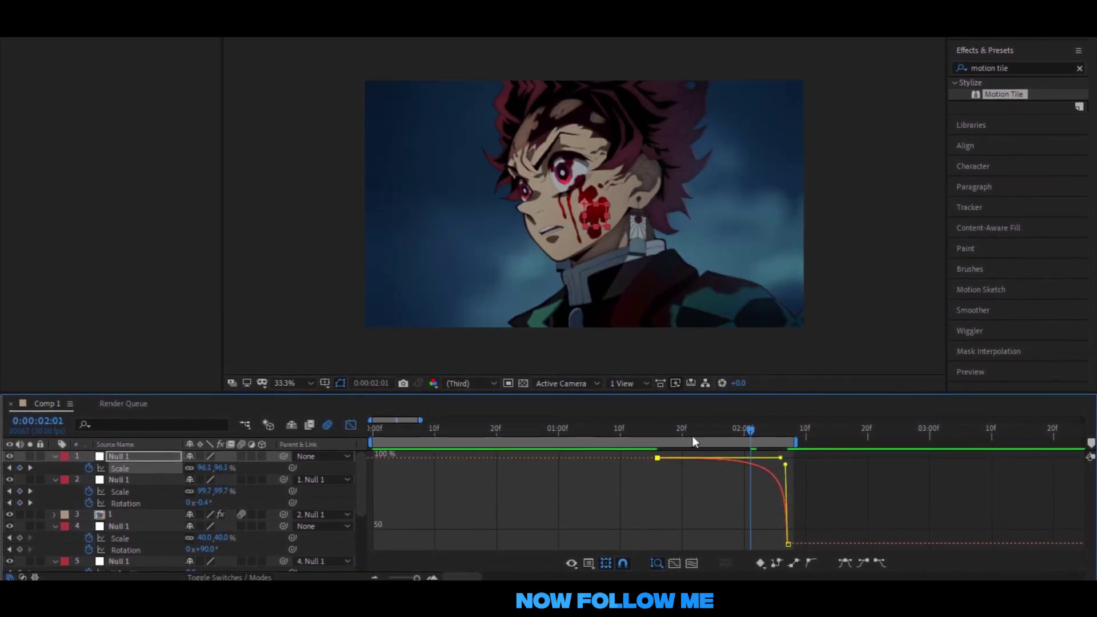
click(350, 425)
Step: Collapse every layer's open properties with U and scrub through Comp 1 to review the transitions
click(418, 513)
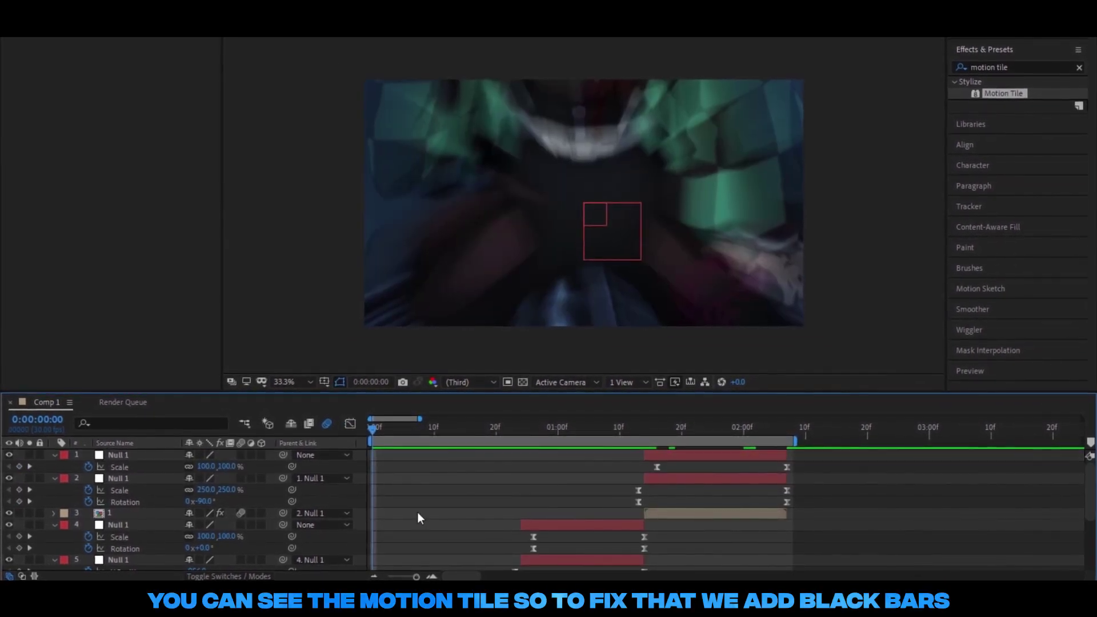
key(u)
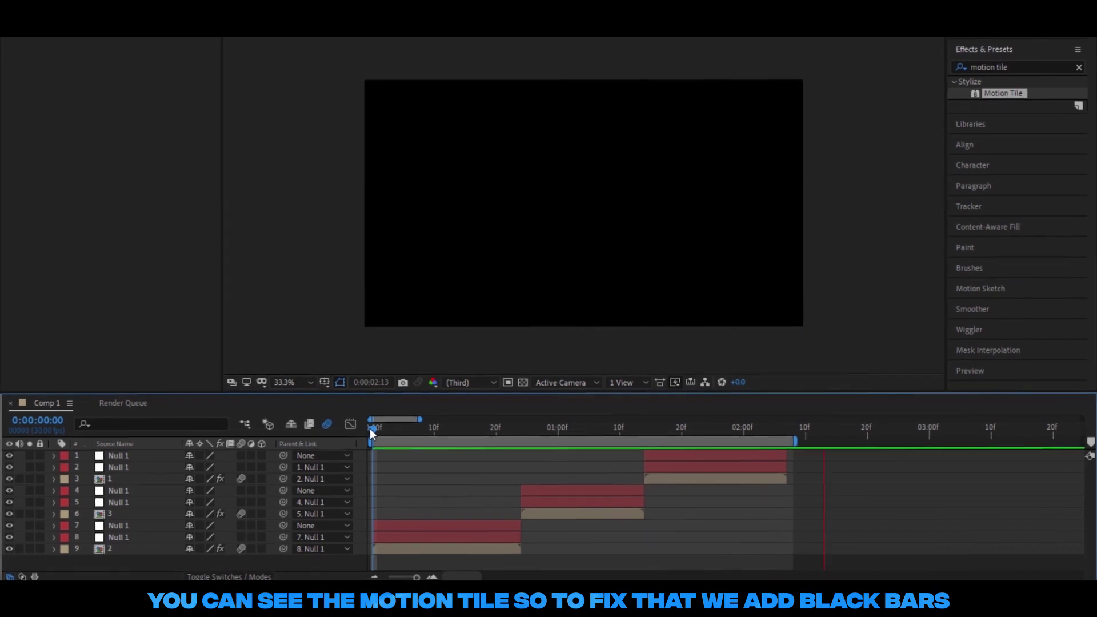
mouse_move(673, 484)
mouse_down()
mouse_move(769, 478)
mouse_move(382, 433)
mouse_move(529, 440)
mouse_up()
Step: Create a new black solid layer at the top of Comp 1
right_click(359, 451)
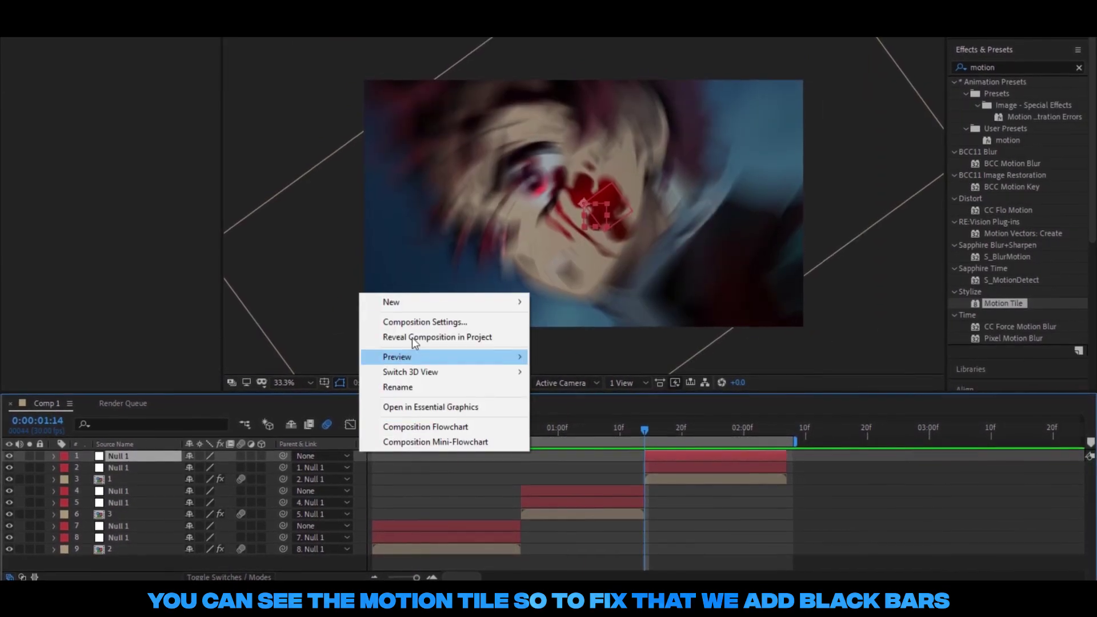
mouse_move(403, 302)
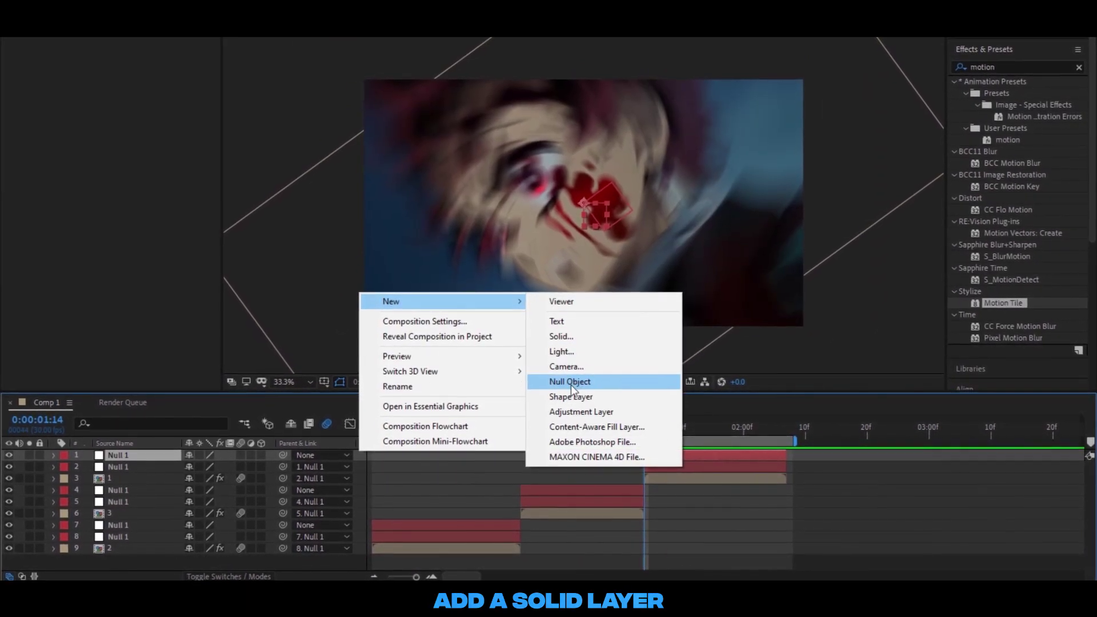
click(557, 338)
click(598, 396)
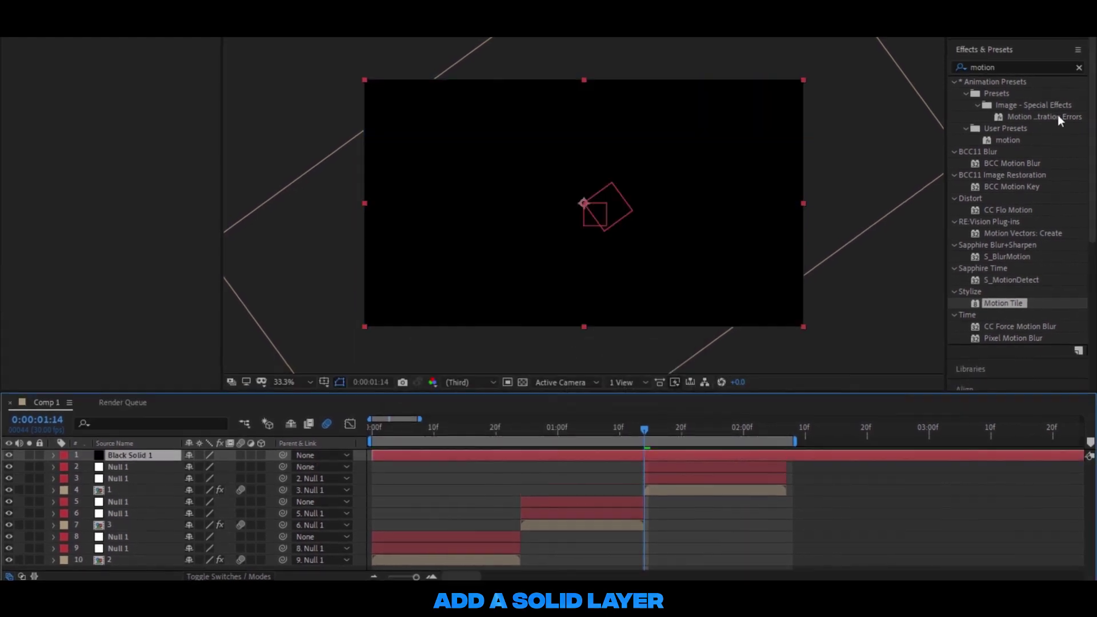
Step: Apply CC Jaws to the solid with Height near 0 and Completion 100%, keyed at 1:14
click(1006, 68)
text(jaws)
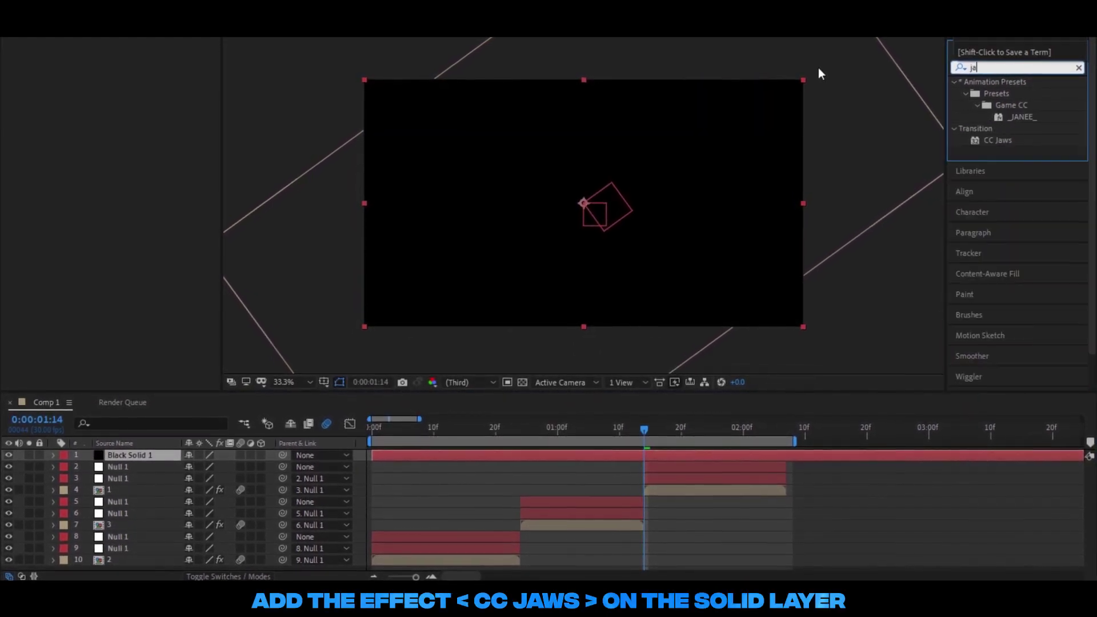
drag(1013, 94, 681, 455)
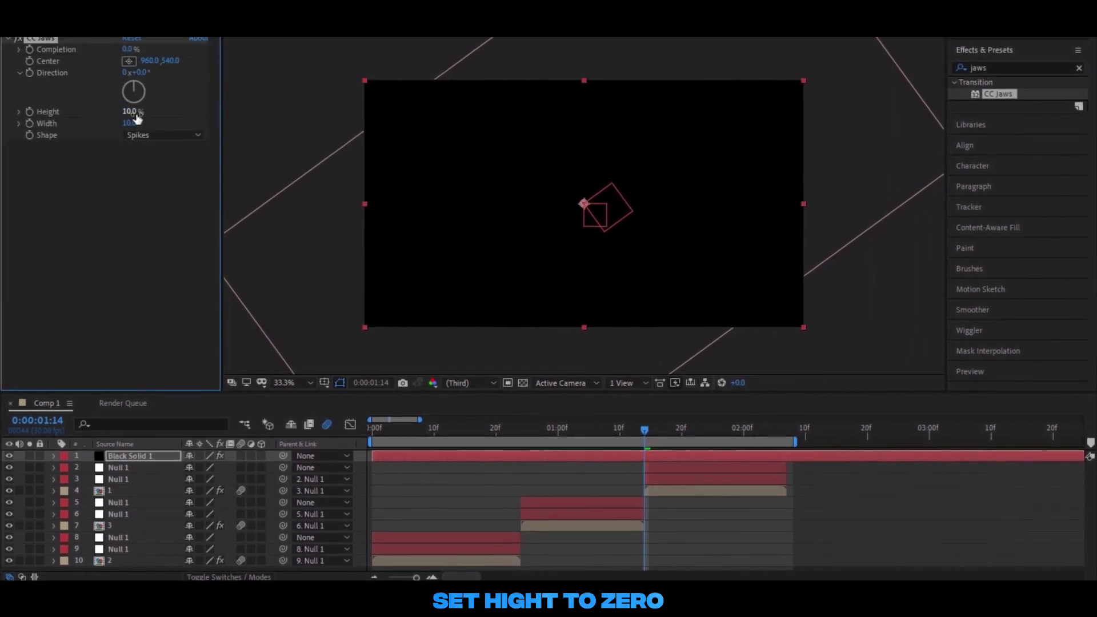
drag(128, 111, 80, 127)
drag(126, 49, 489, 286)
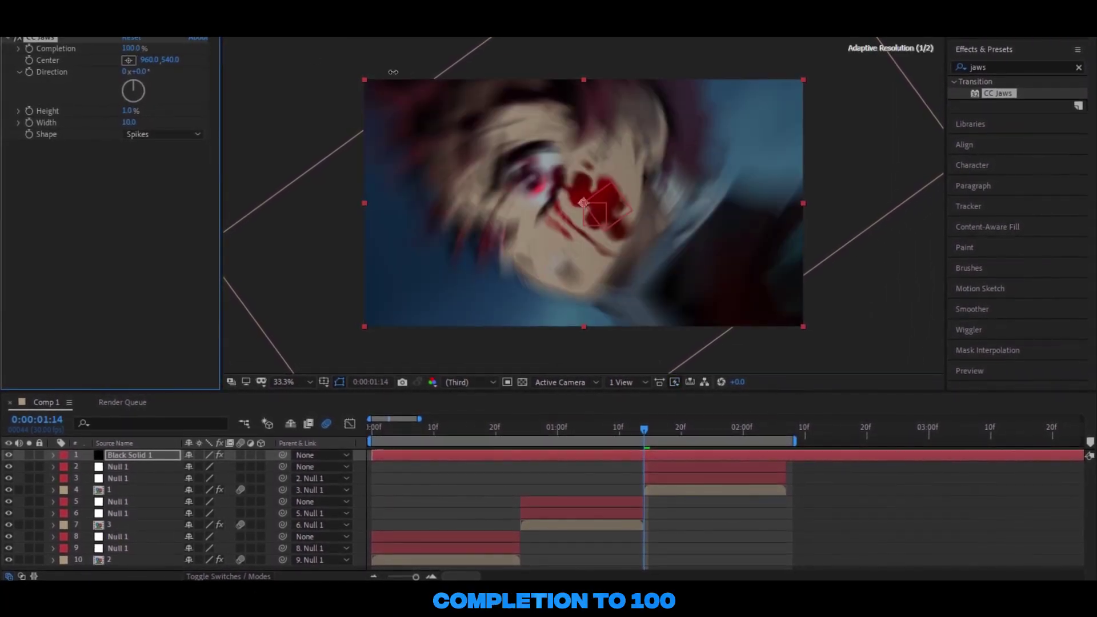
click(28, 49)
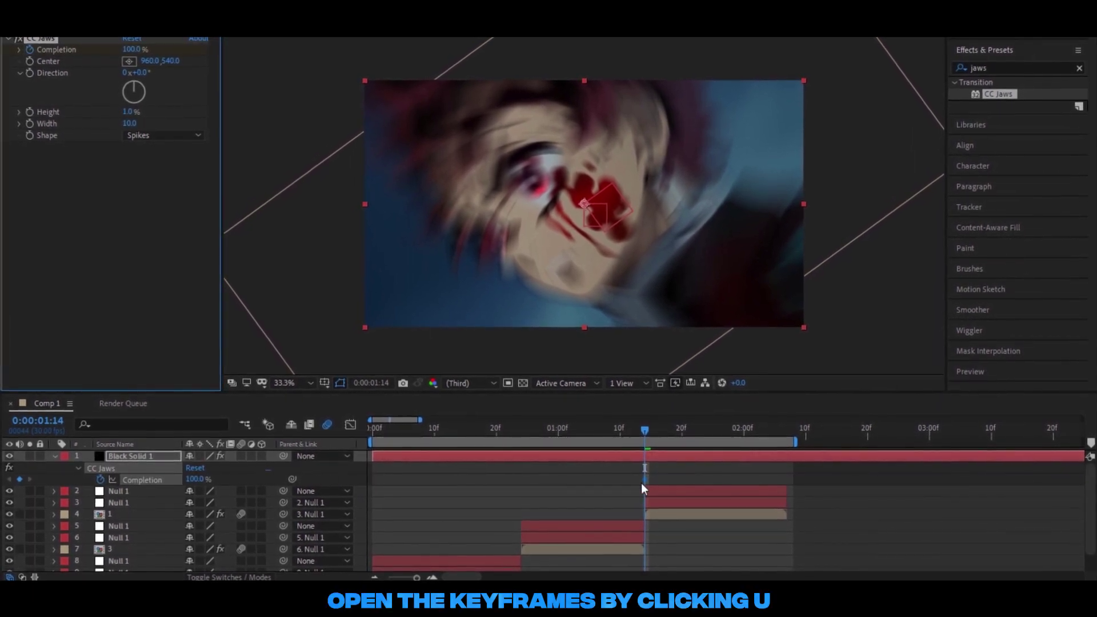
Step: Add a second 100% Completion keyframe at 0:00:02:07, Easy Ease both, and view their value graph
mouse_move(644, 478)
mouse_down()
mouse_move(693, 479)
mouse_move(643, 482)
mouse_up()
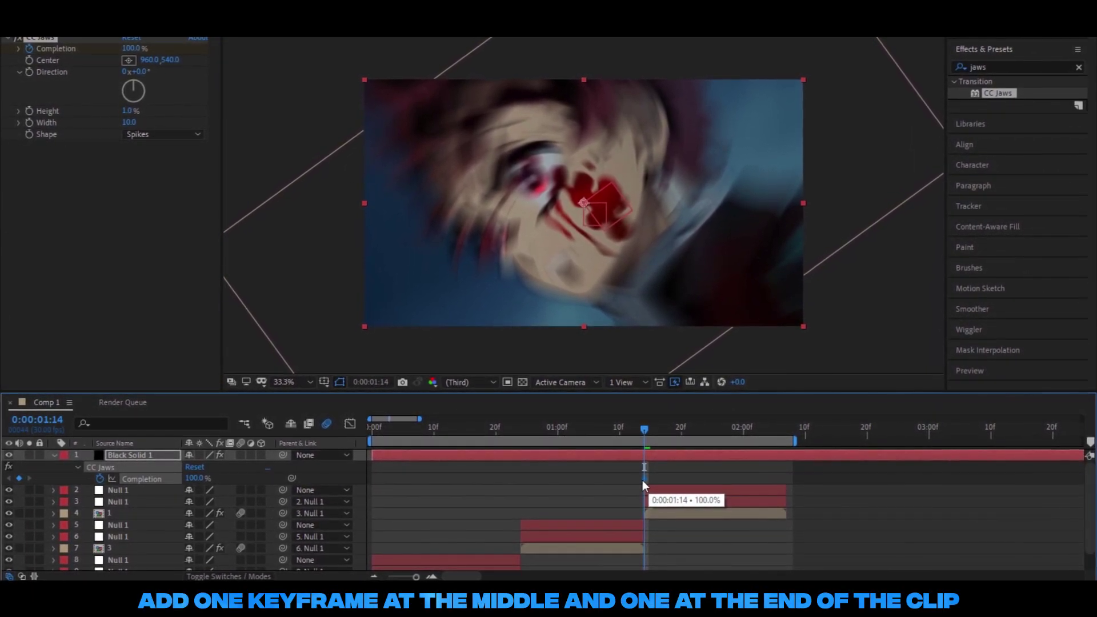
click(787, 430)
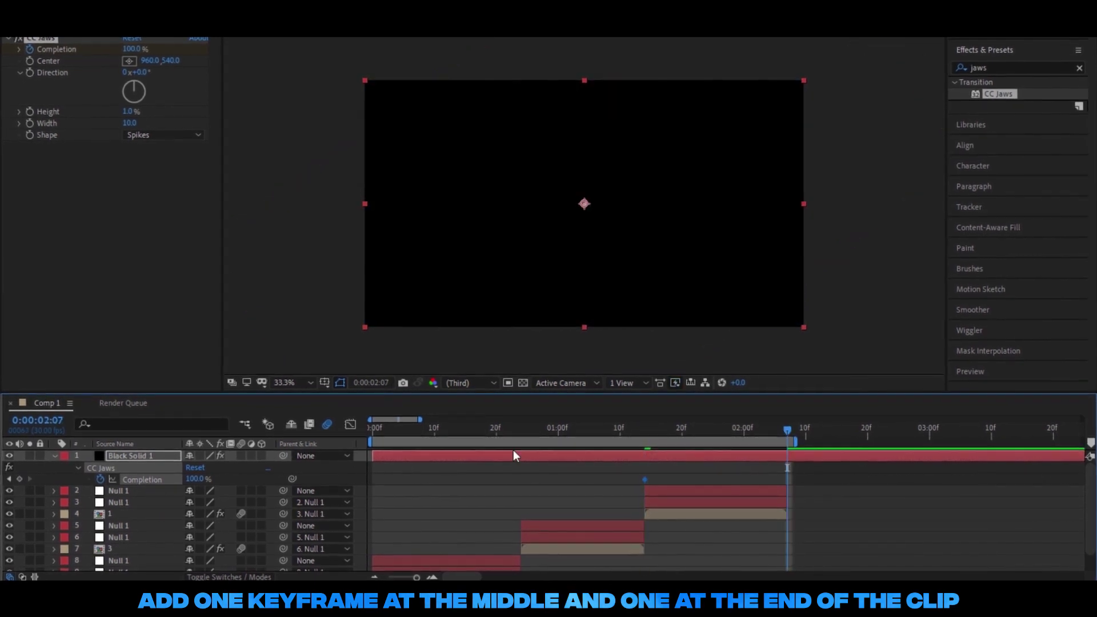
click(19, 479)
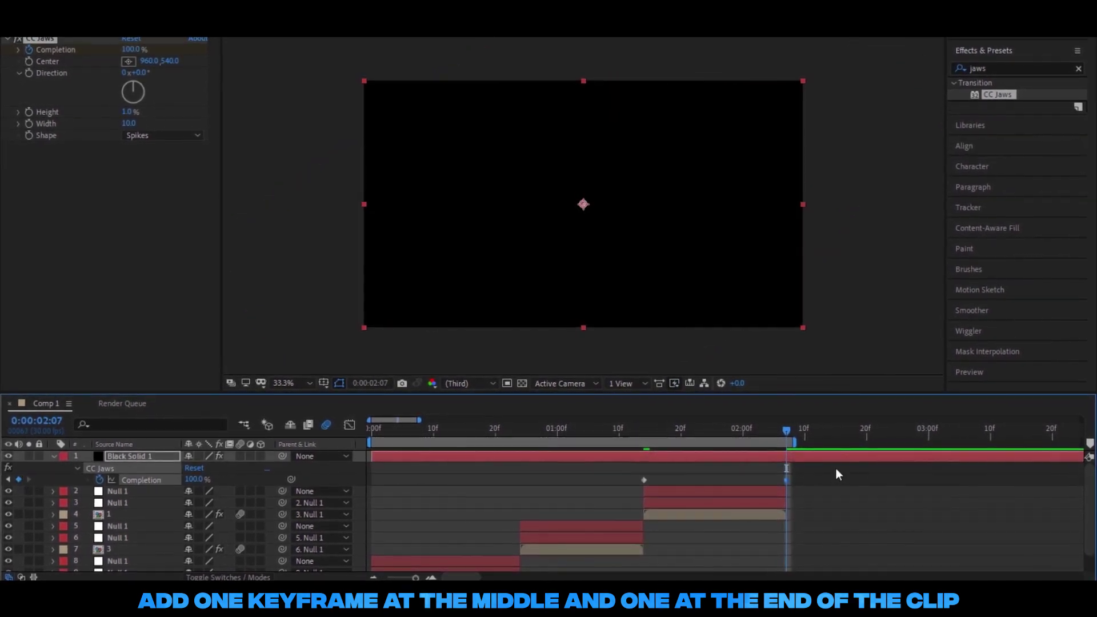
drag(631, 468, 814, 479)
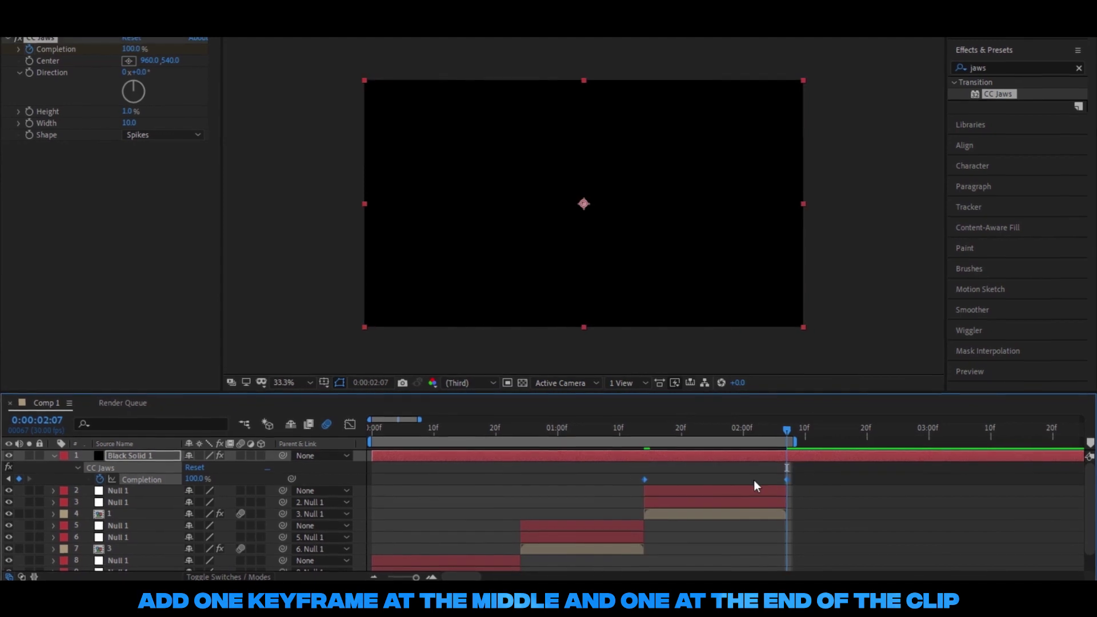
key(F9)
drag(646, 479, 641, 477)
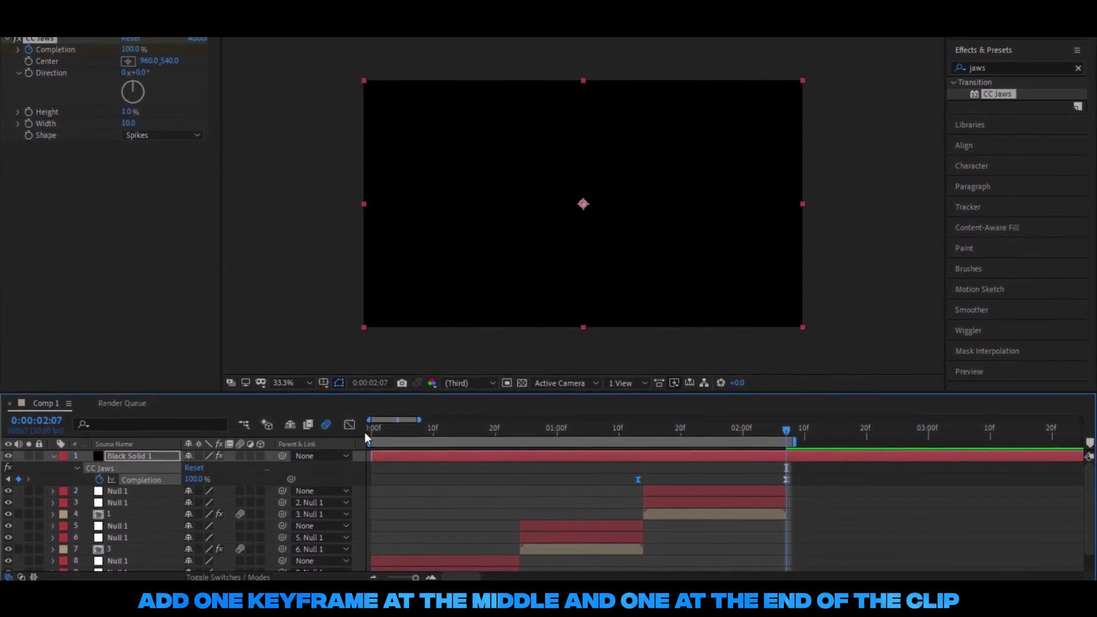
click(351, 424)
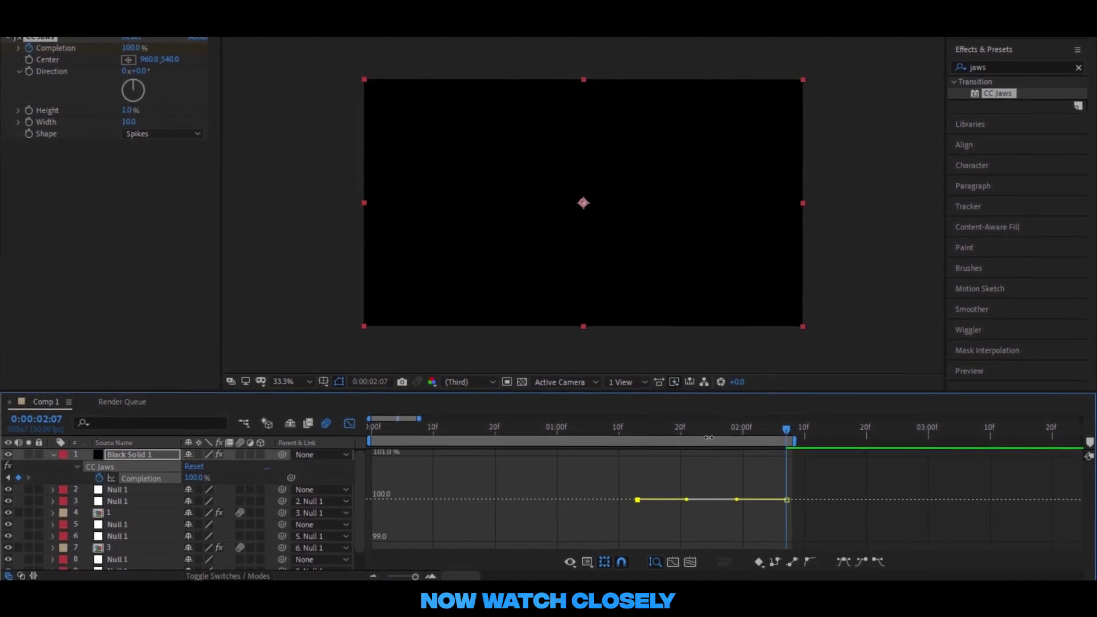
Step: Pull the first Completion keyframe's bezier handle down to form a dip between the keyframes
drag(698, 430, 663, 435)
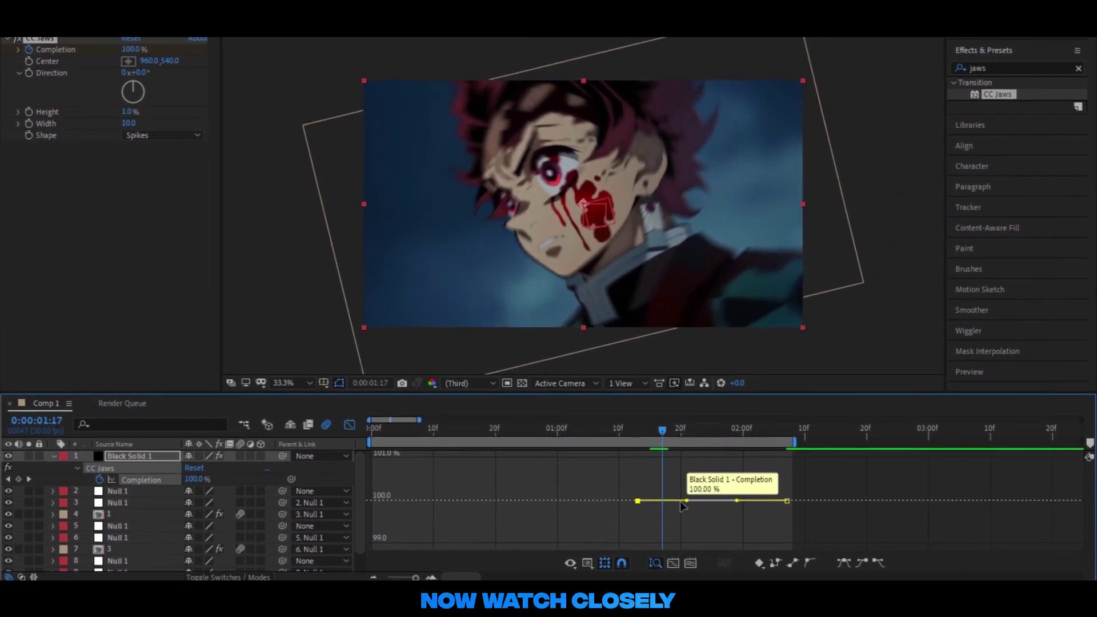
drag(688, 500, 755, 547)
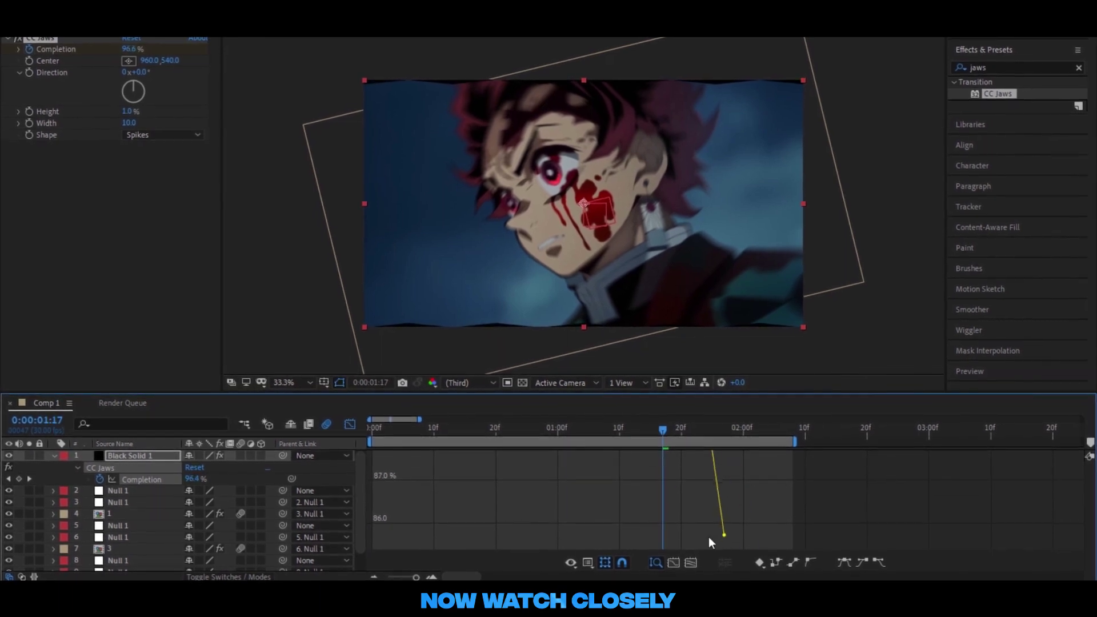
drag(755, 547, 709, 537)
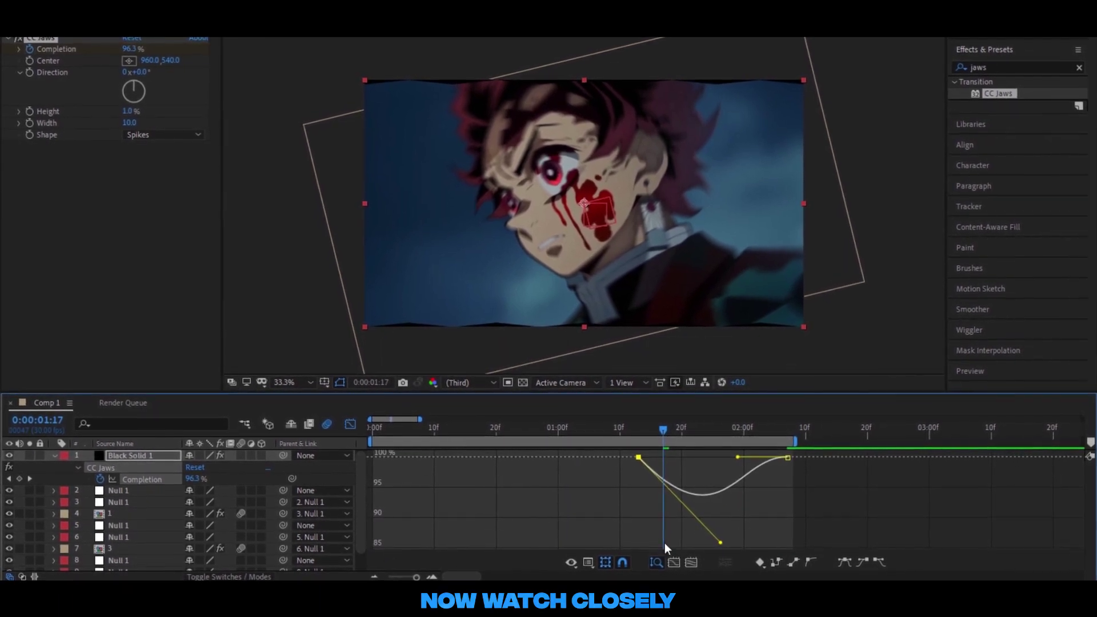
drag(676, 431, 712, 432)
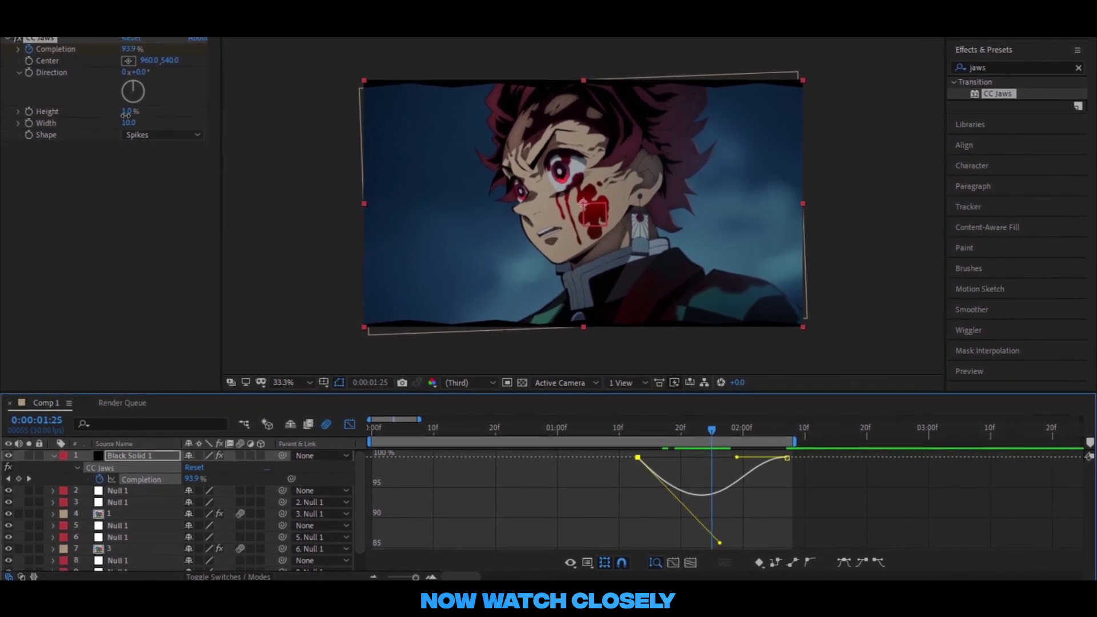
Step: Set CC Jaws Height to 0% and deepen the Completion curve's dip further
drag(125, 115, 110, 115)
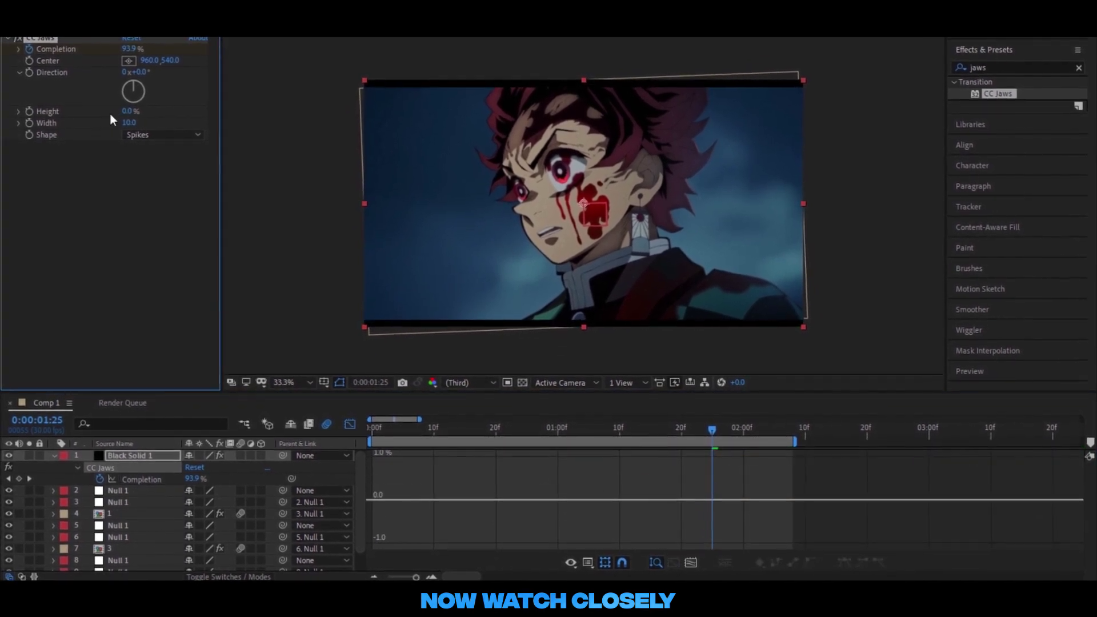
click(166, 479)
drag(713, 431, 718, 431)
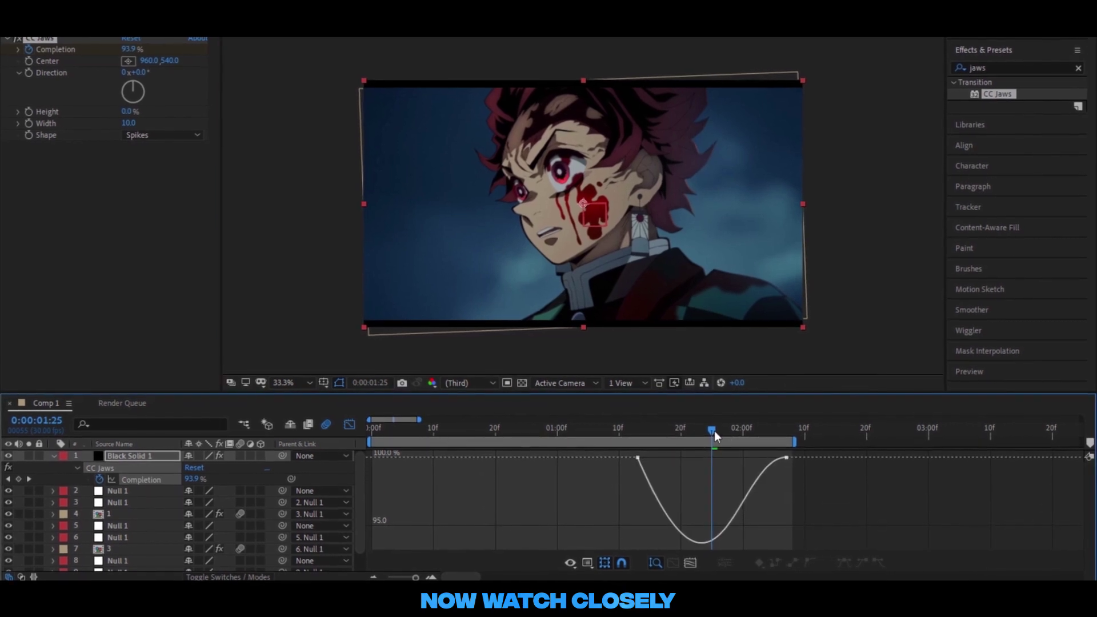
drag(676, 515, 595, 453)
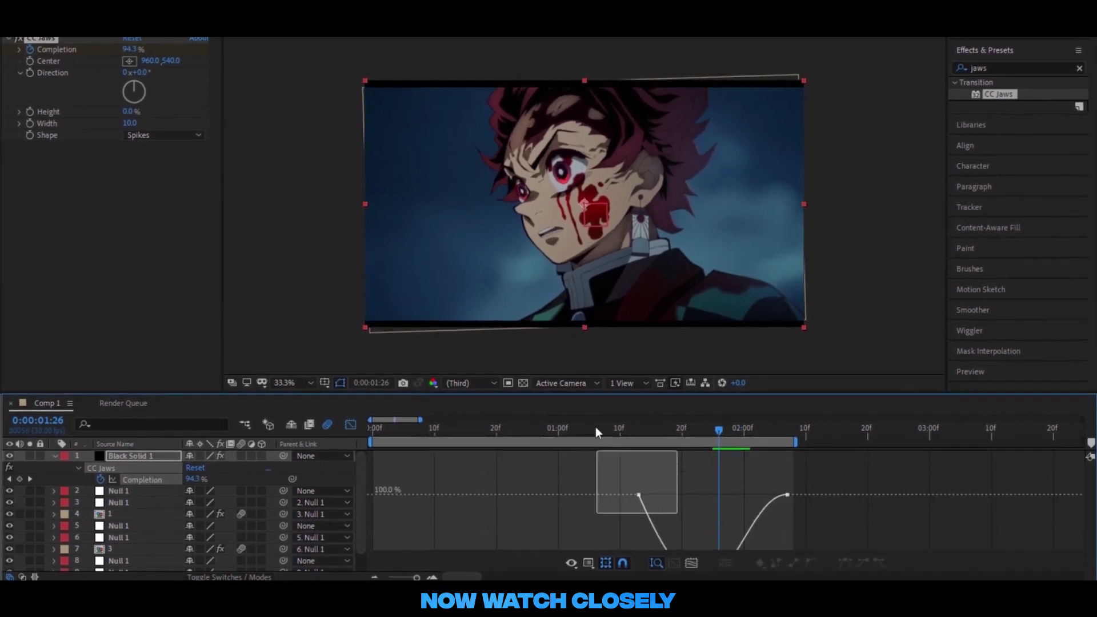
mouse_move(750, 522)
mouse_down()
mouse_move(736, 561)
mouse_move(746, 566)
mouse_up()
mouse_move(719, 433)
mouse_down()
mouse_move(750, 438)
mouse_move(785, 488)
mouse_up()
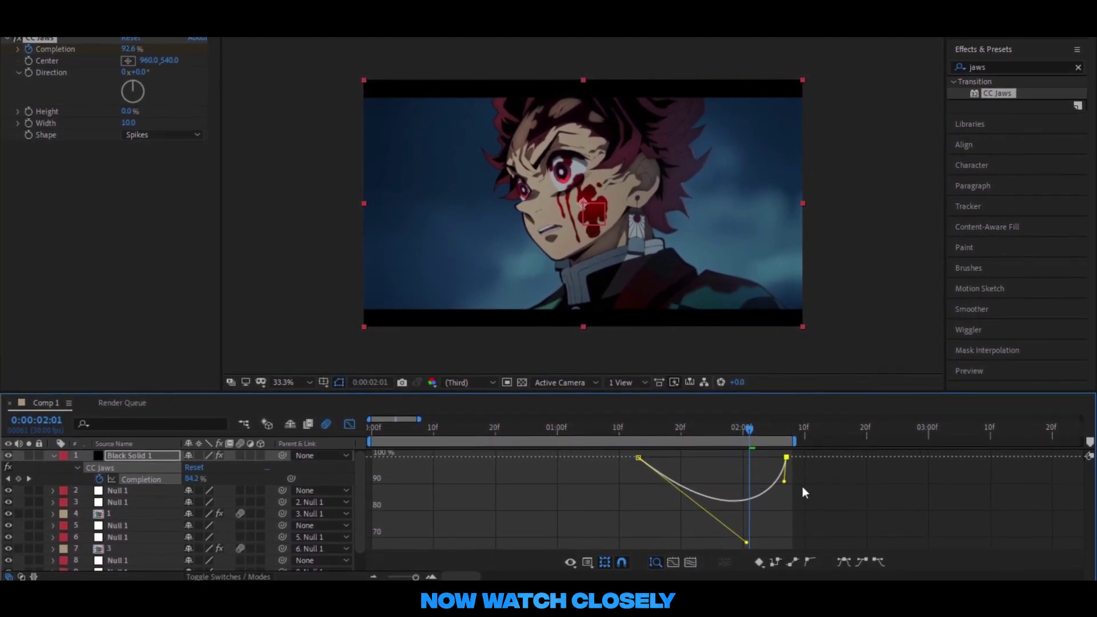
Step: Refine the Completion keyframe handles and timing into a softer ease, previewing the transition
drag(748, 434, 636, 430)
key(space)
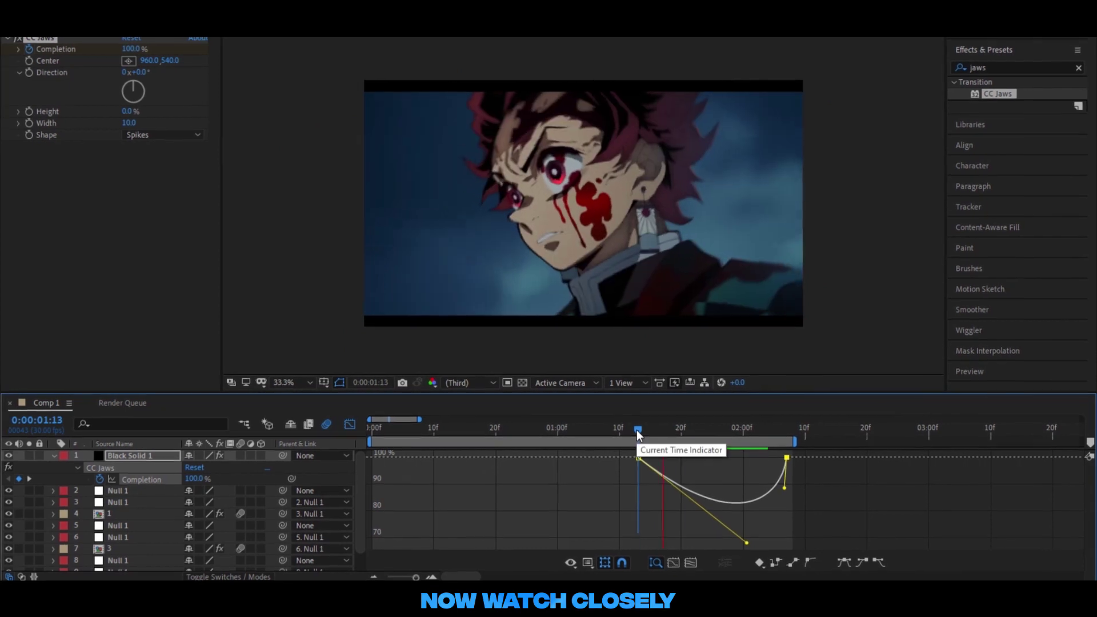
drag(750, 452, 766, 450)
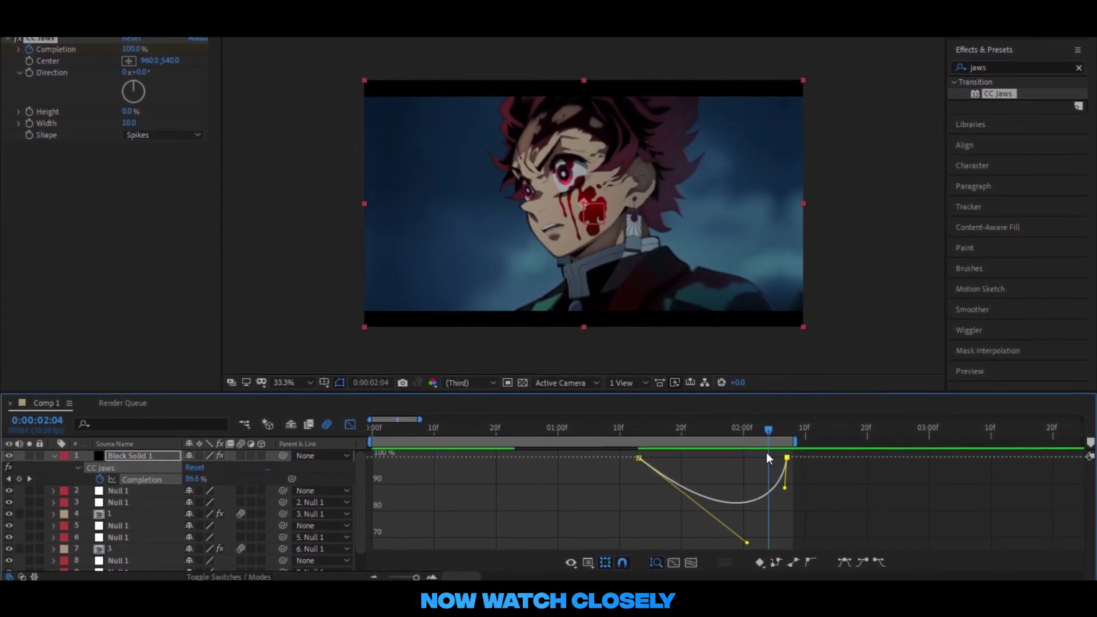
mouse_move(747, 543)
mouse_down()
mouse_move(774, 548)
mouse_move(776, 521)
mouse_up()
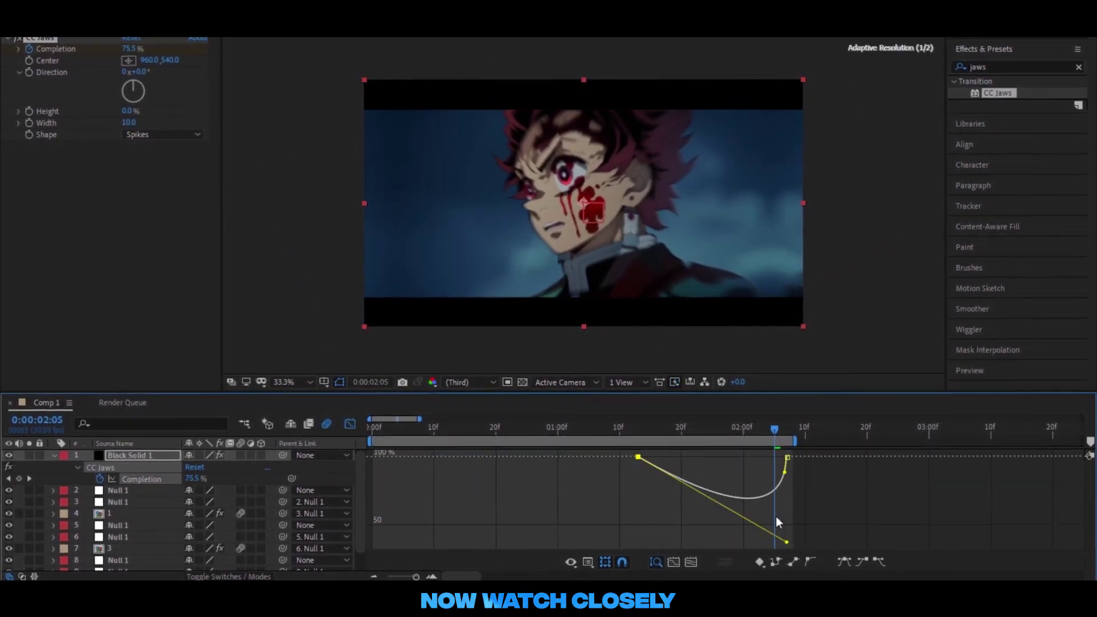
mouse_move(787, 457)
mouse_down()
mouse_move(799, 459)
mouse_move(673, 430)
mouse_move(769, 431)
mouse_up()
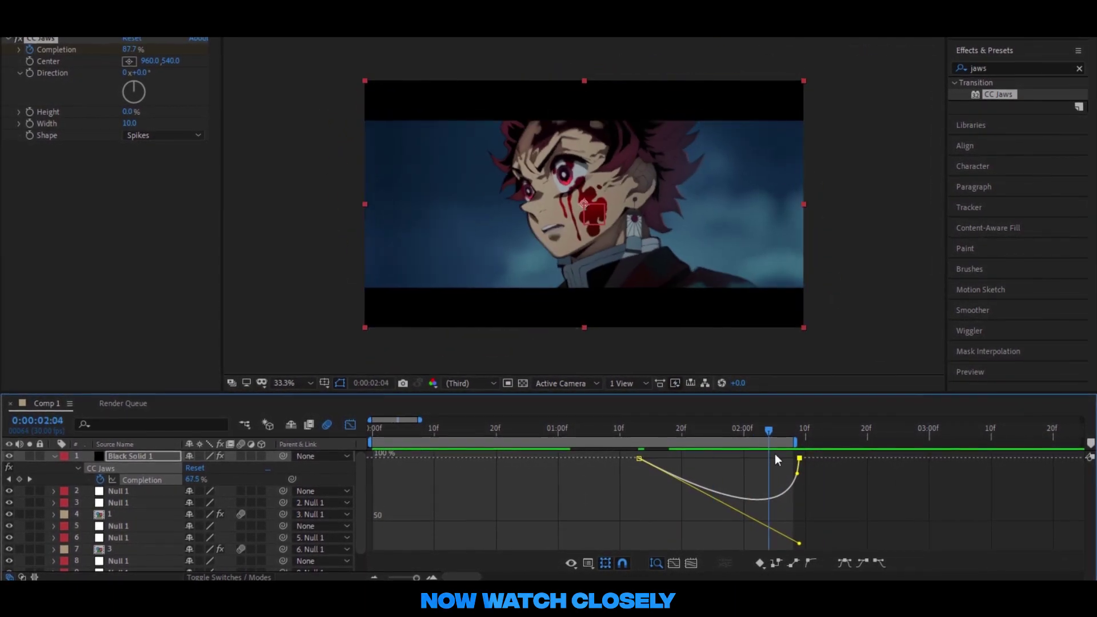
drag(800, 544, 763, 519)
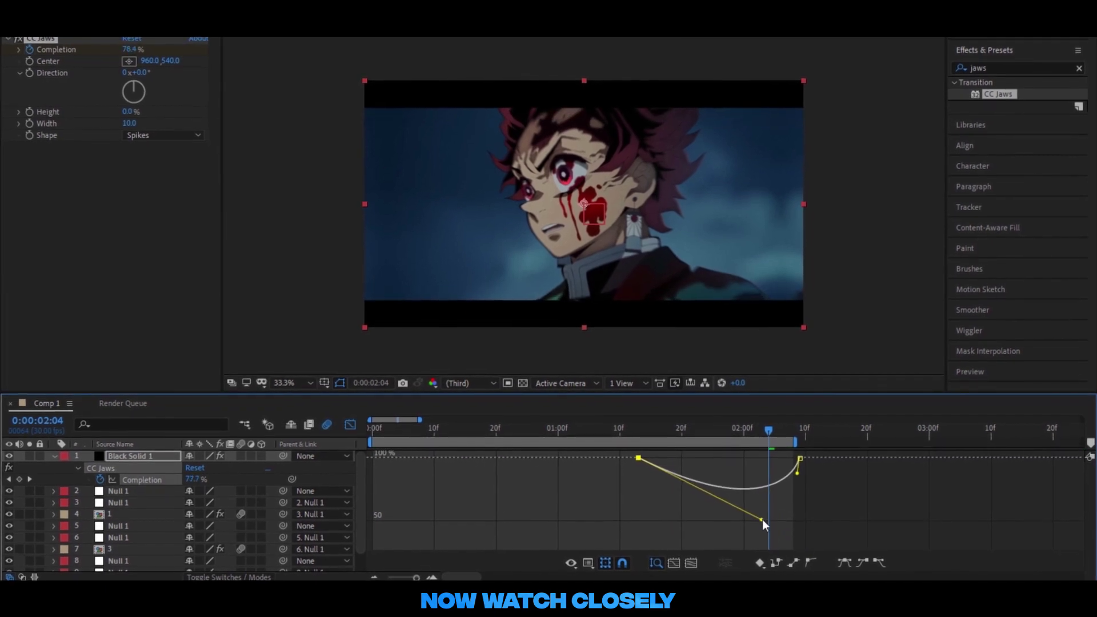
drag(766, 442, 680, 432)
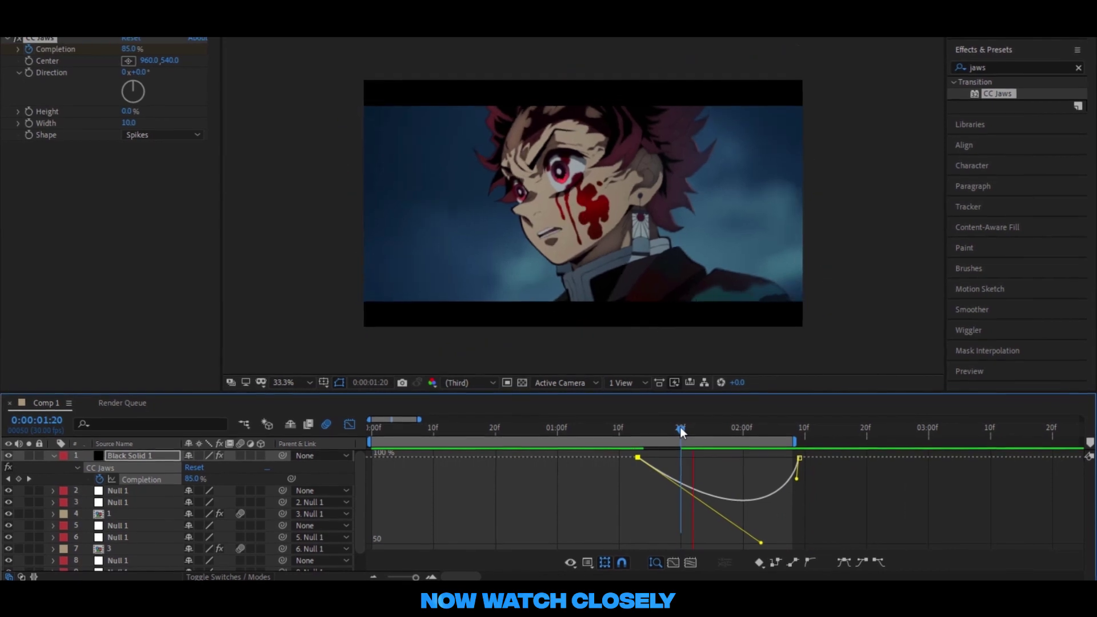
drag(680, 433, 613, 425)
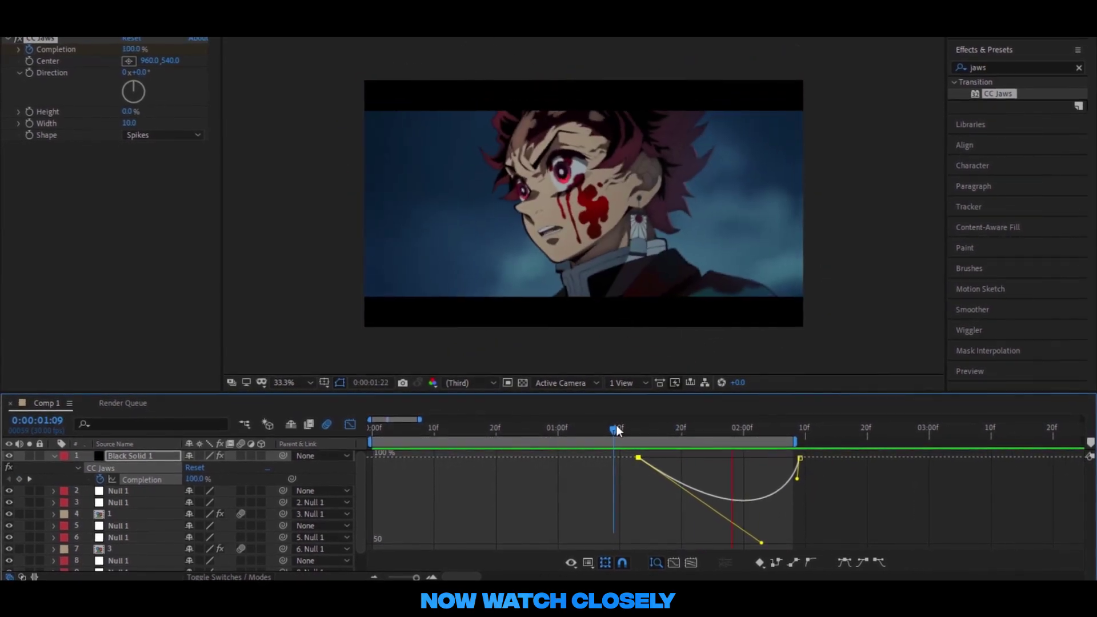
Step: Split Black Solid 1 at 2:07 and delete the portion after it
click(350, 423)
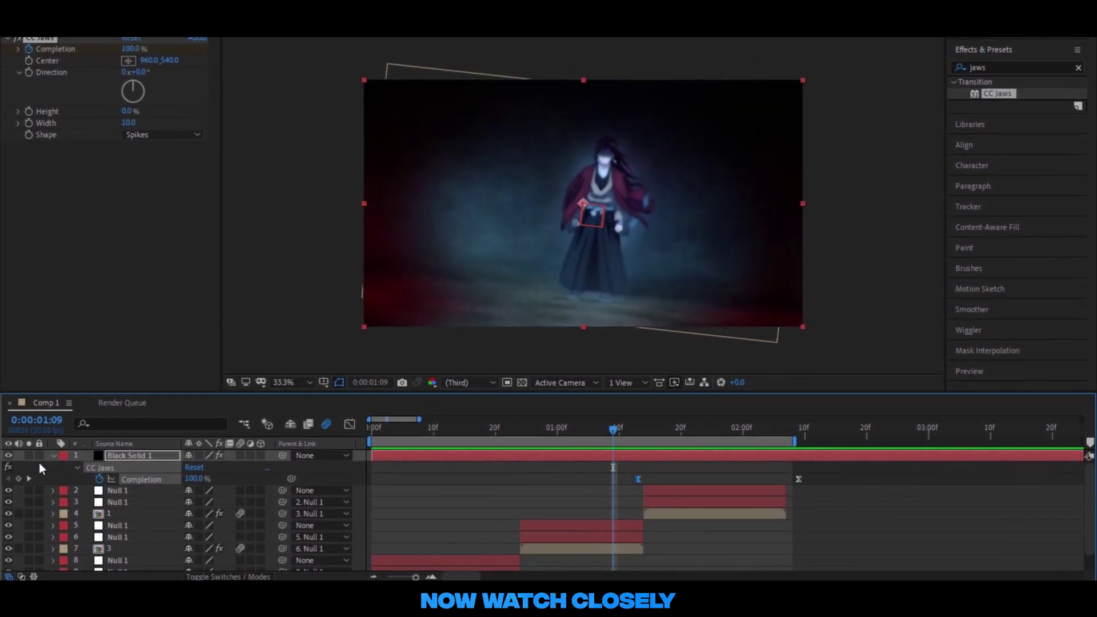
click(54, 455)
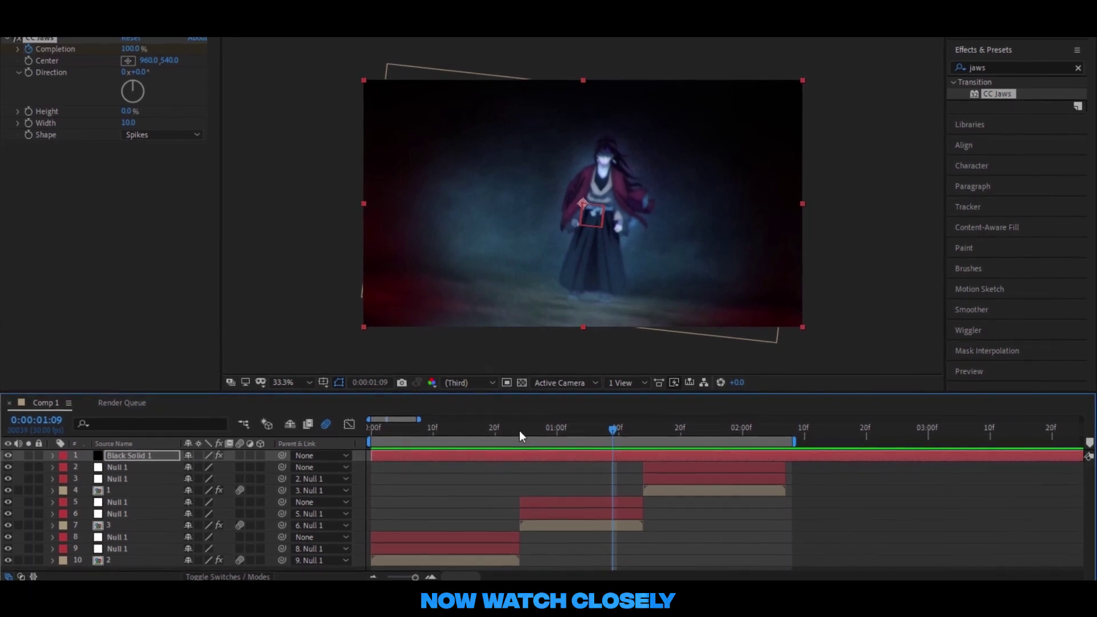
drag(520, 430, 215, 437)
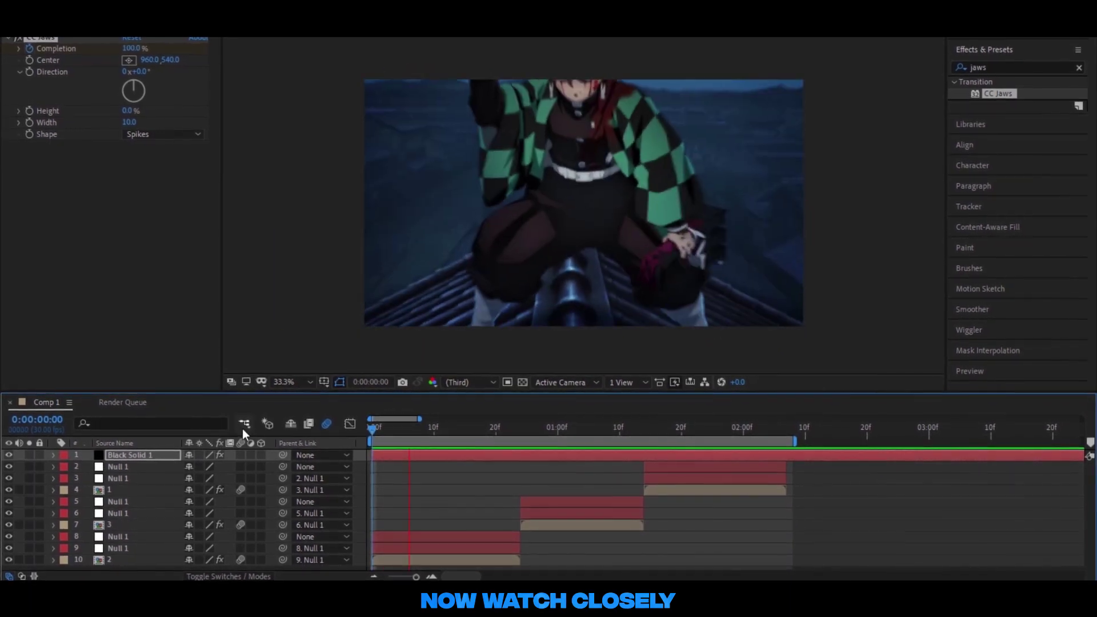
key(space)
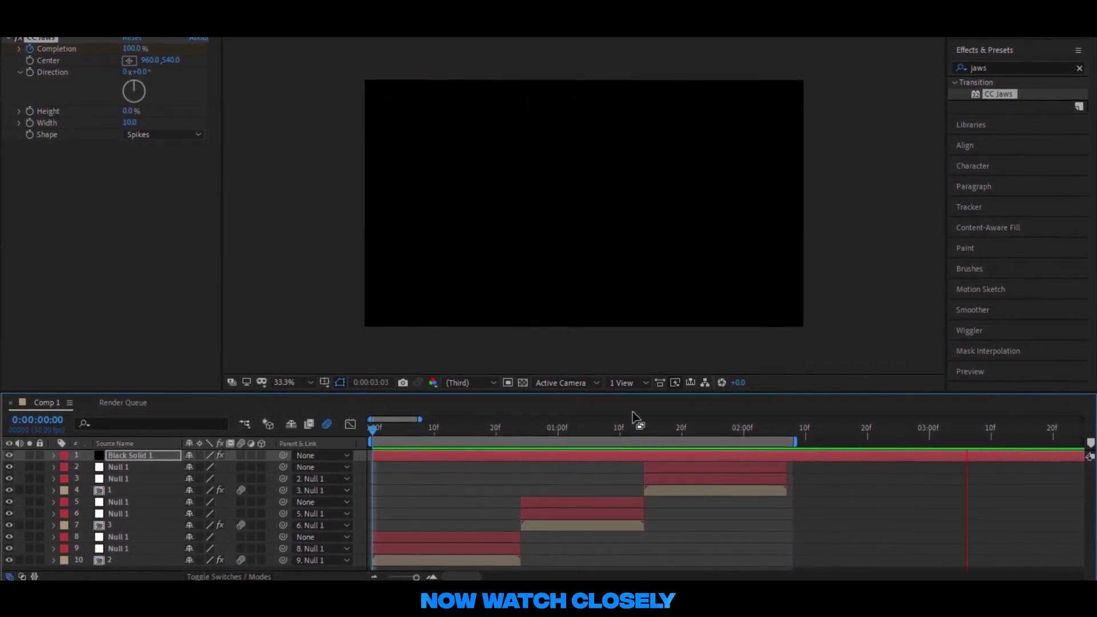
click(784, 426)
key(ctrl+shift+d)
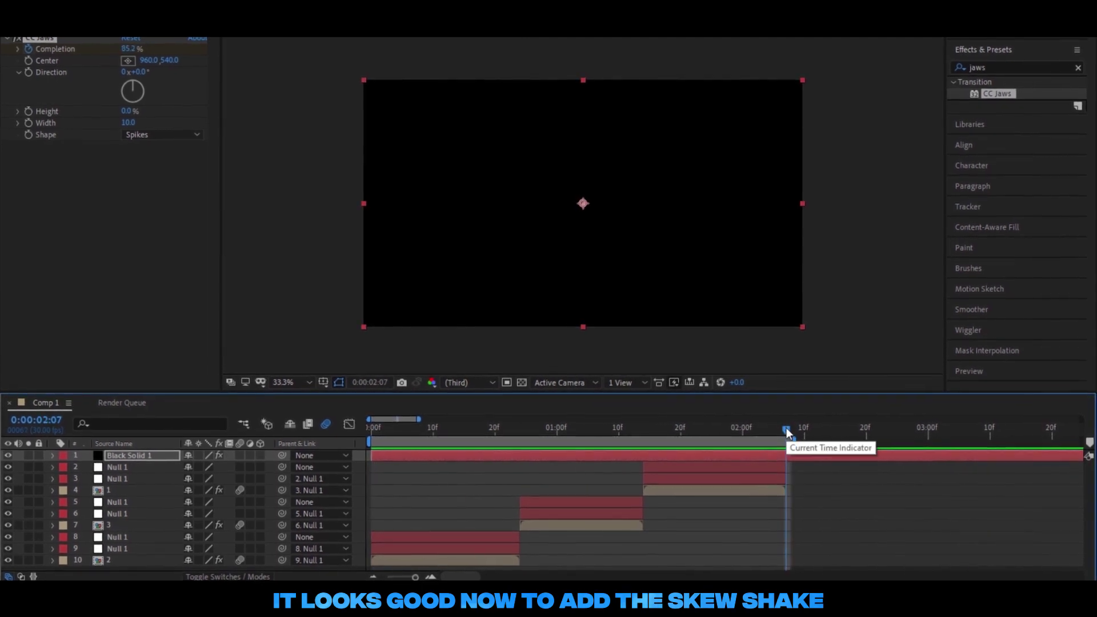
key(Delete)
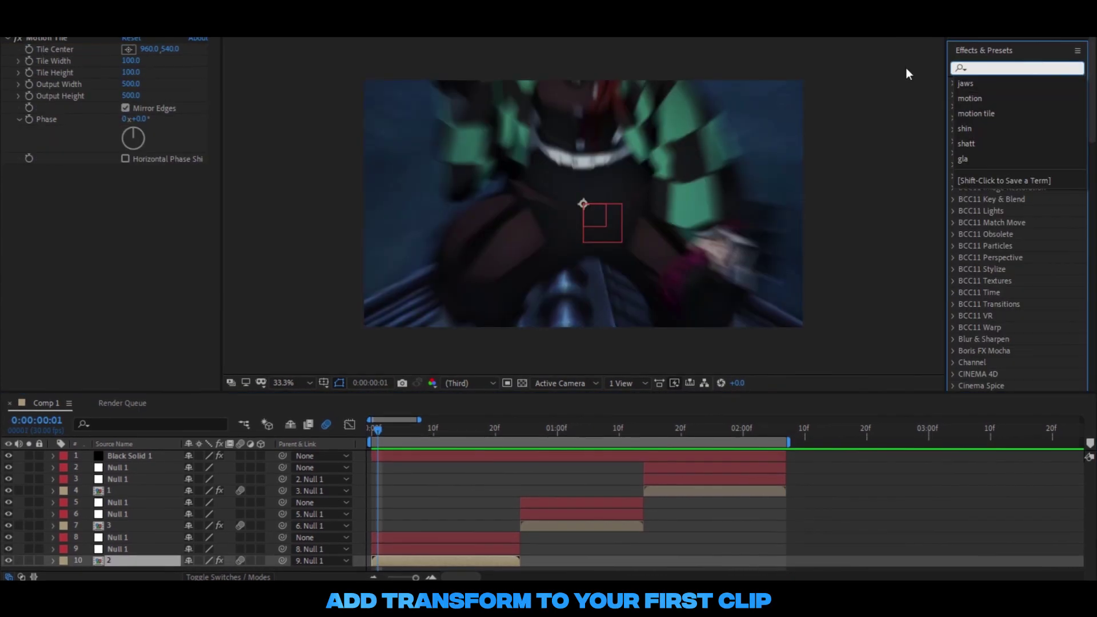
Step: Search 'trans' and apply Distort > Transform to the first clip on layer 10
text(tran)
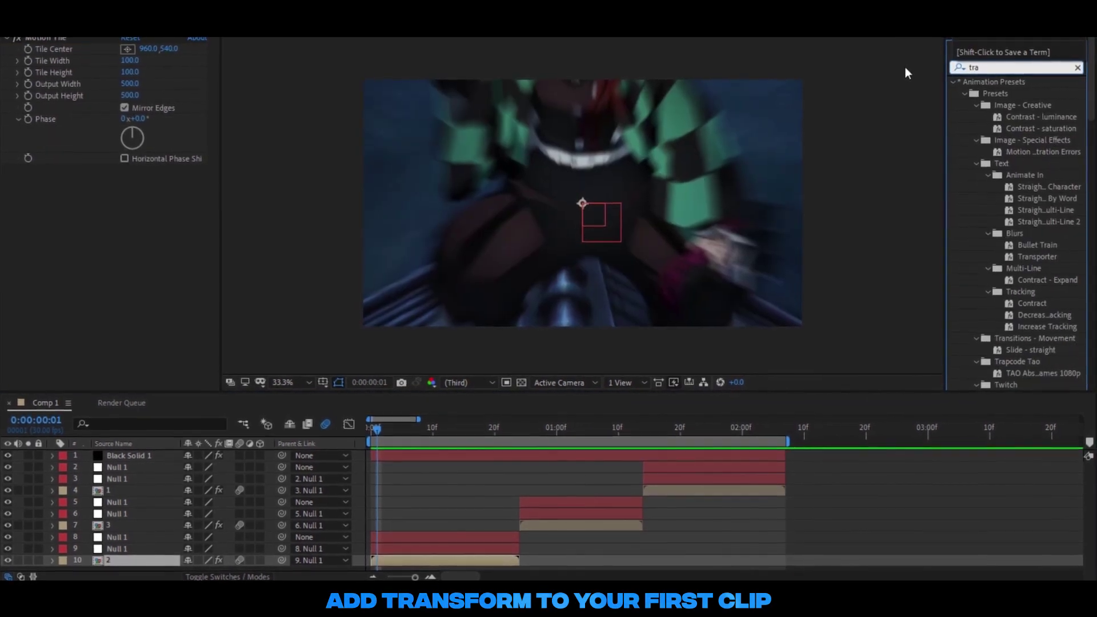
text(s)
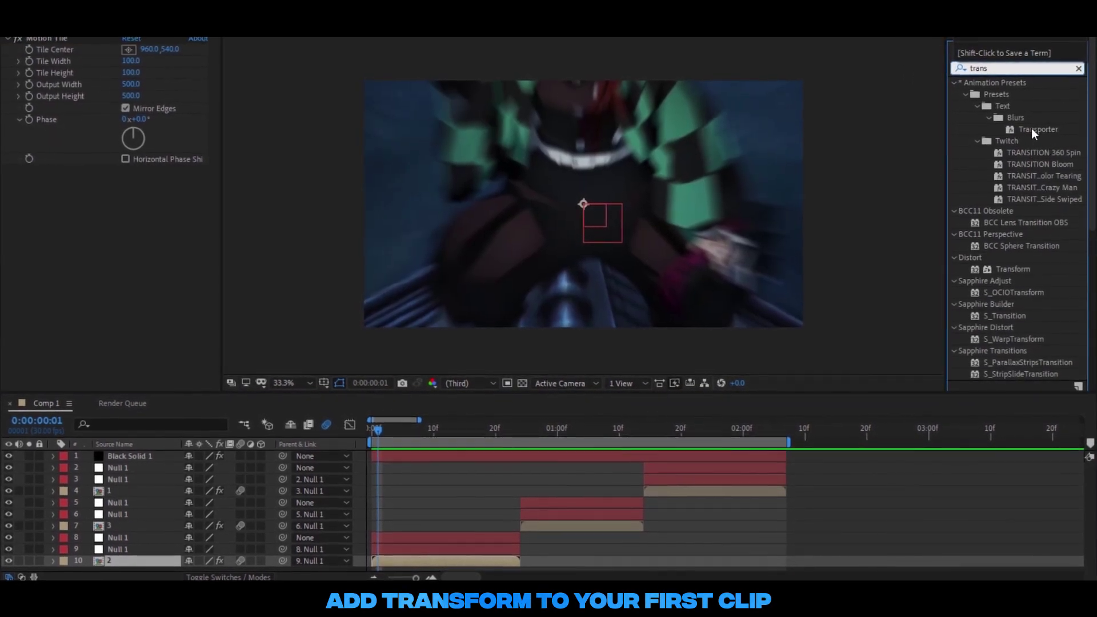
scroll(1034, 314, down, 1)
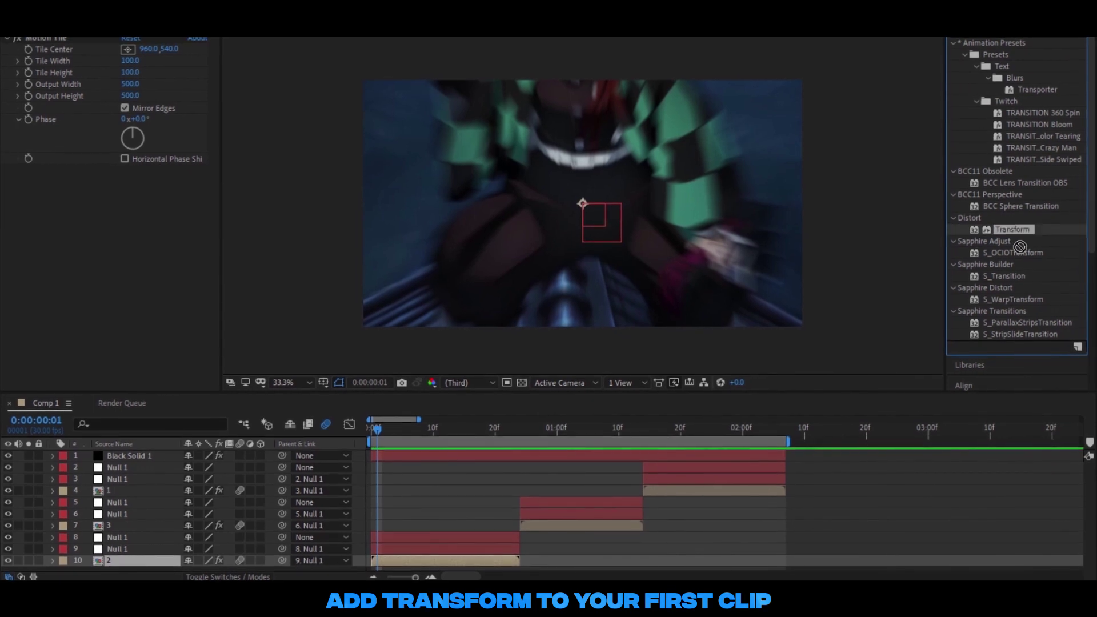
drag(1012, 229, 499, 558)
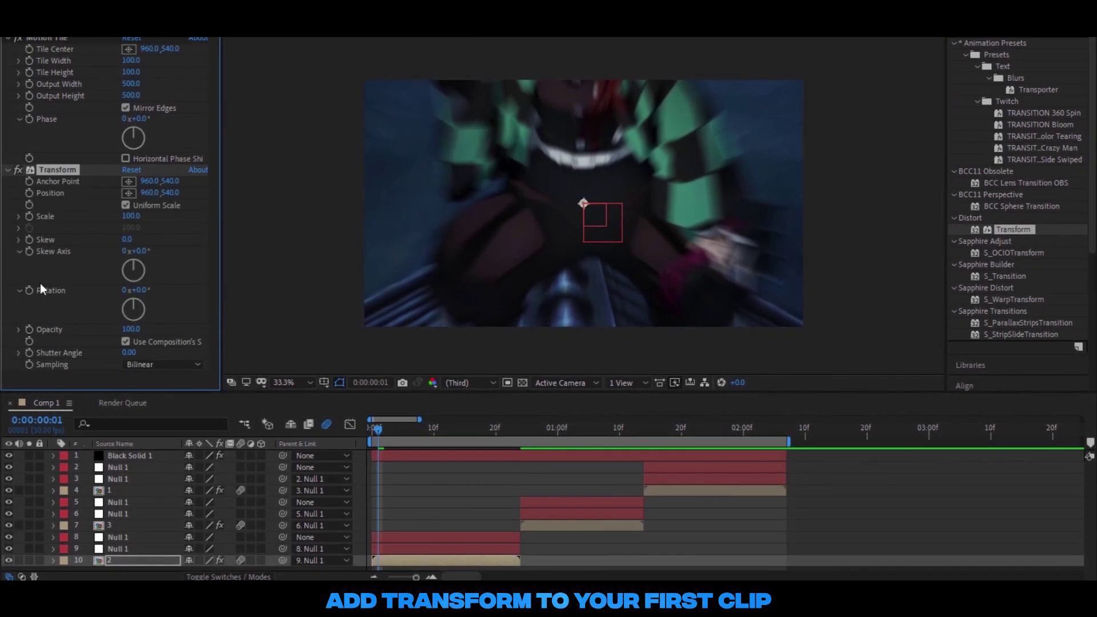
click(375, 430)
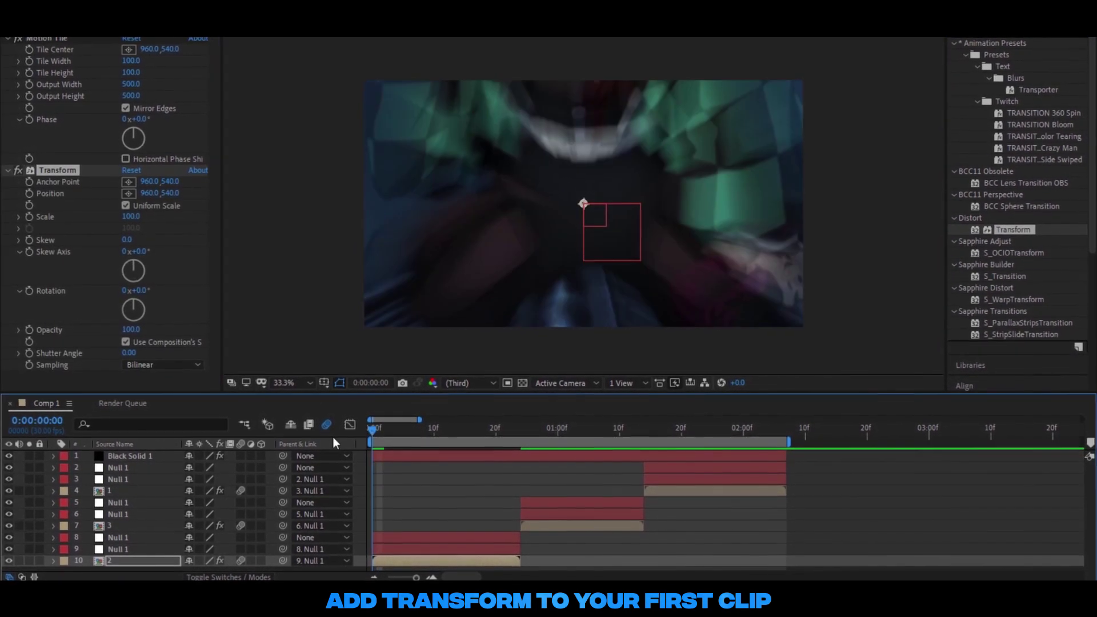
click(64, 255)
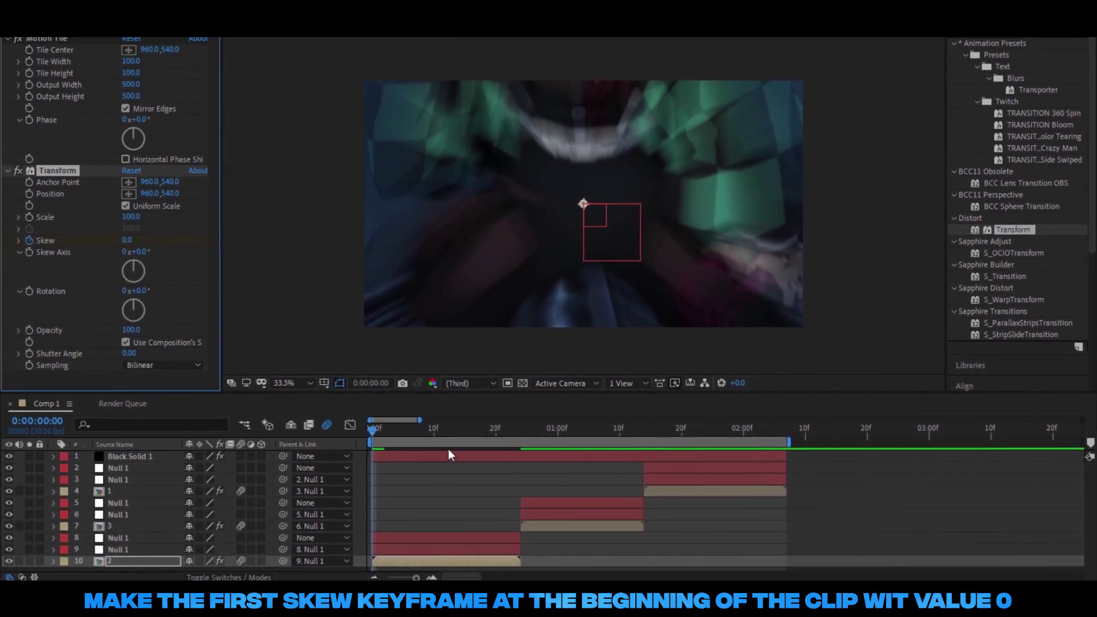
Step: Keyframe layer 10's Transform Skew at 3 on the first frame and 0 at frame 24, then preview
click(129, 241)
text(5)
key(Return)
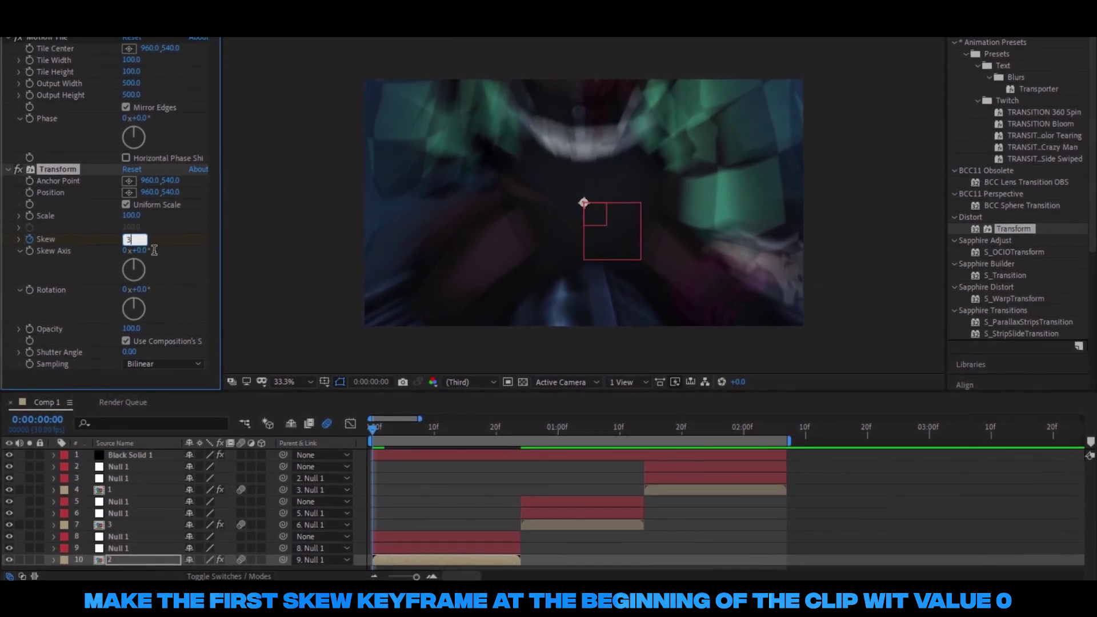
click(520, 435)
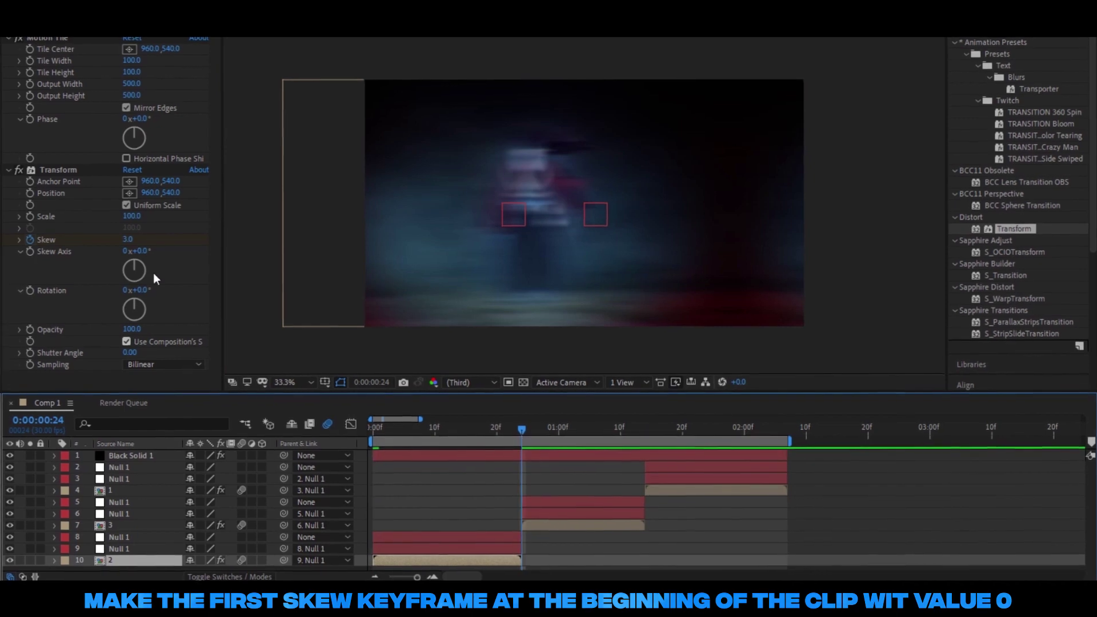
click(127, 240)
text(0)
key(Return)
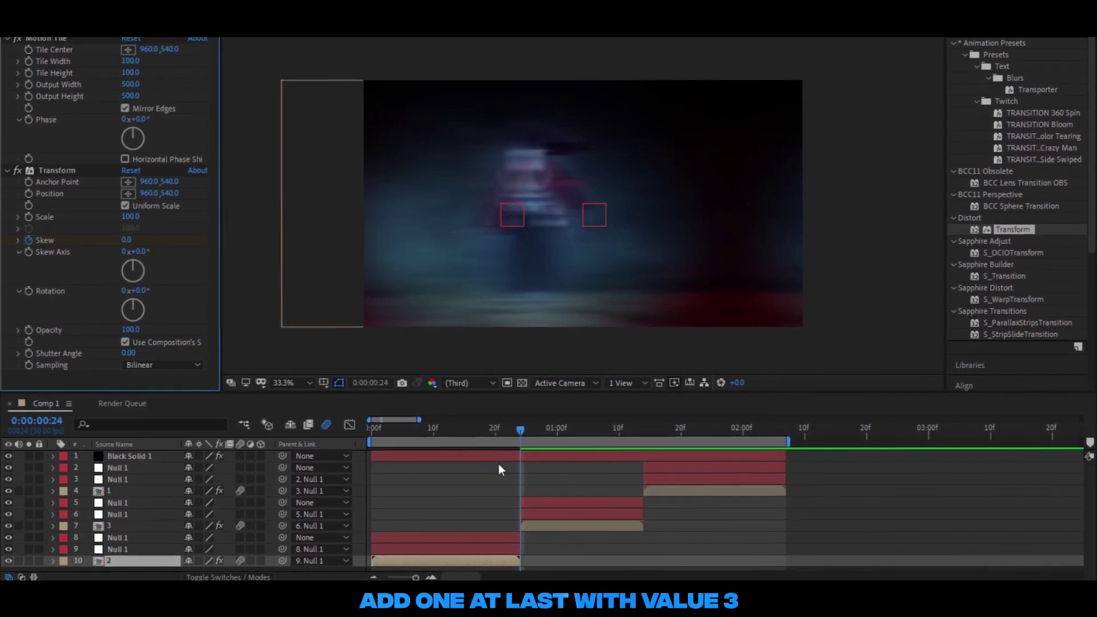
drag(519, 429, 342, 488)
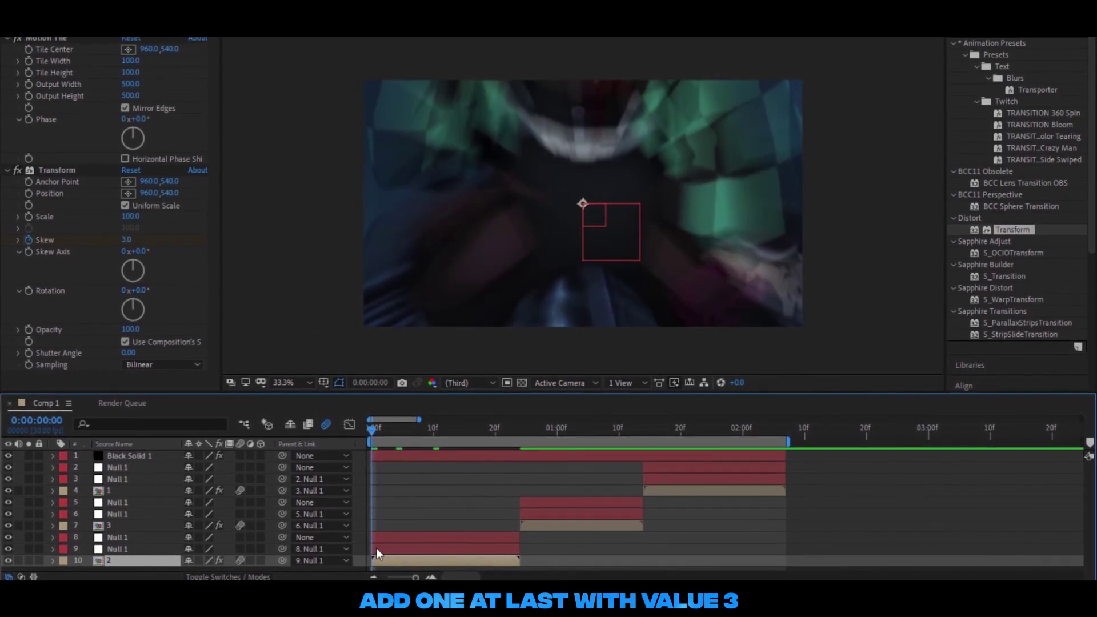
key(u)
key(space)
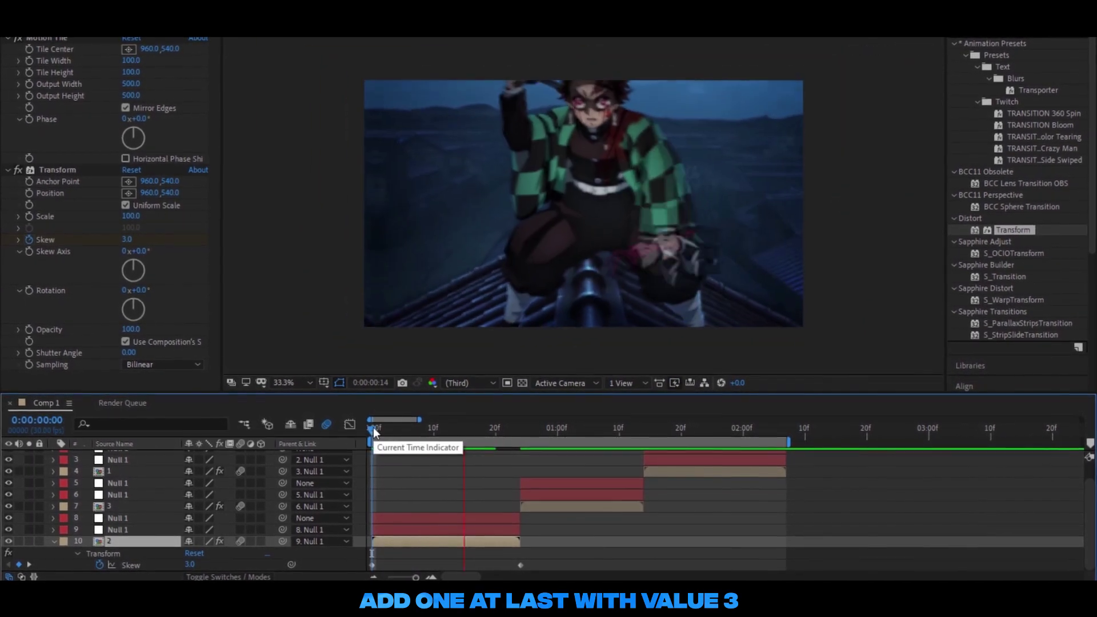
key(space)
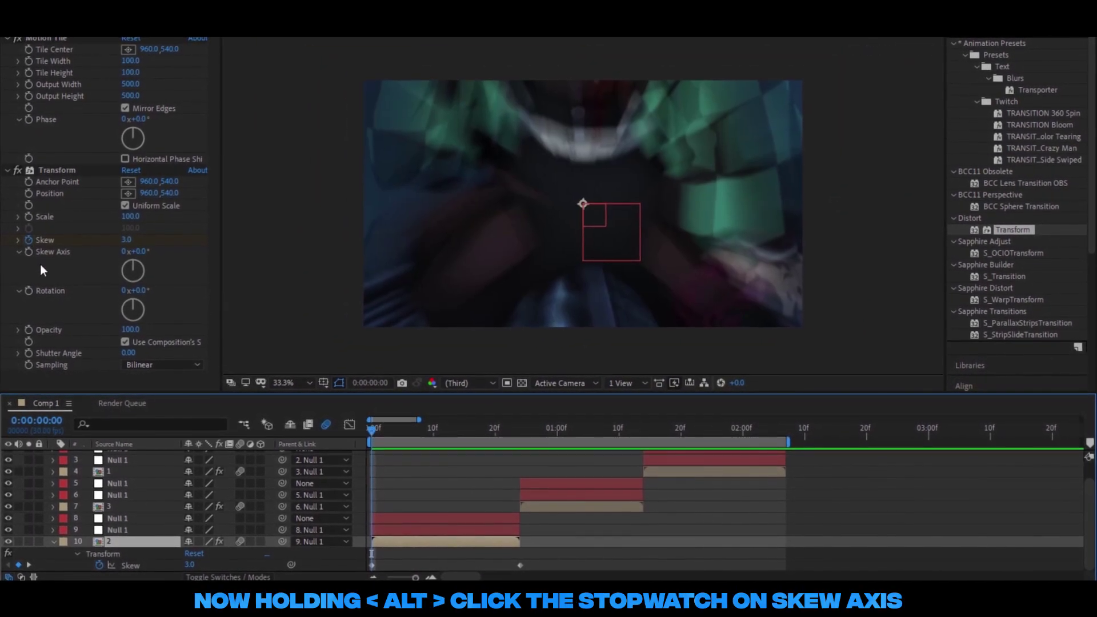
Step: Give layer 10's Skew Axis the expression time*400 and preview the spinning skew
alt+click(30, 252)
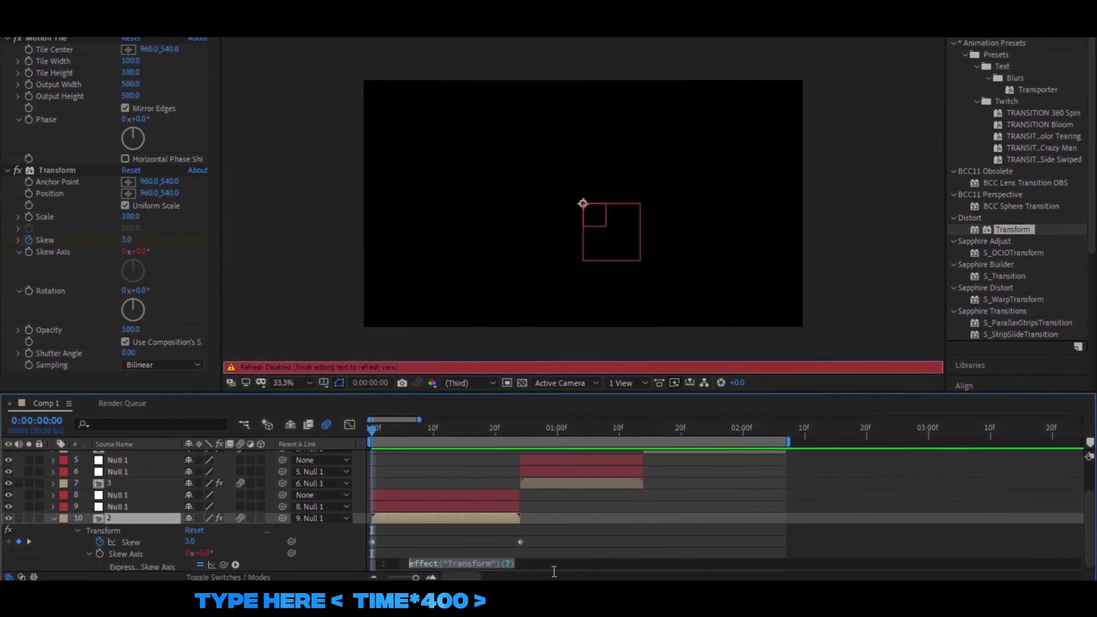
key(BackSpace)
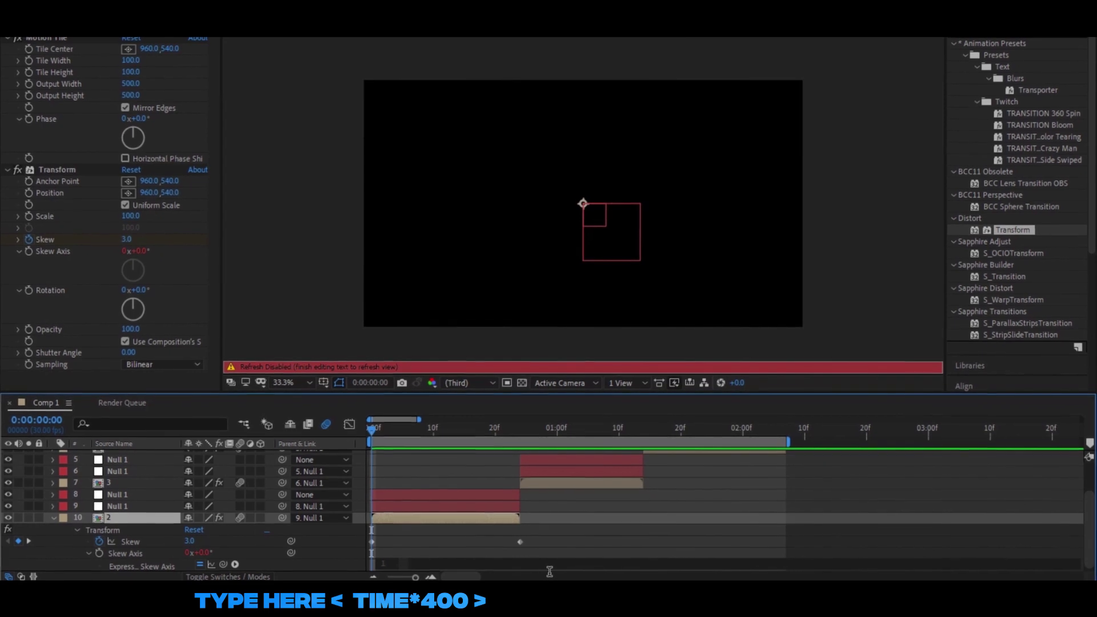
text(t)
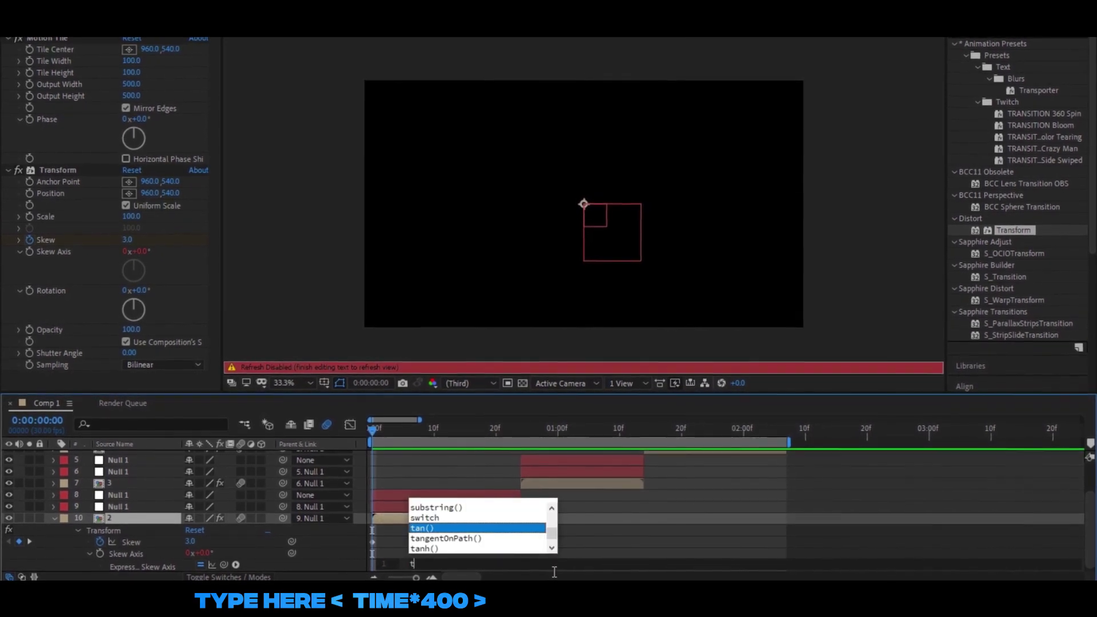
text(ime)
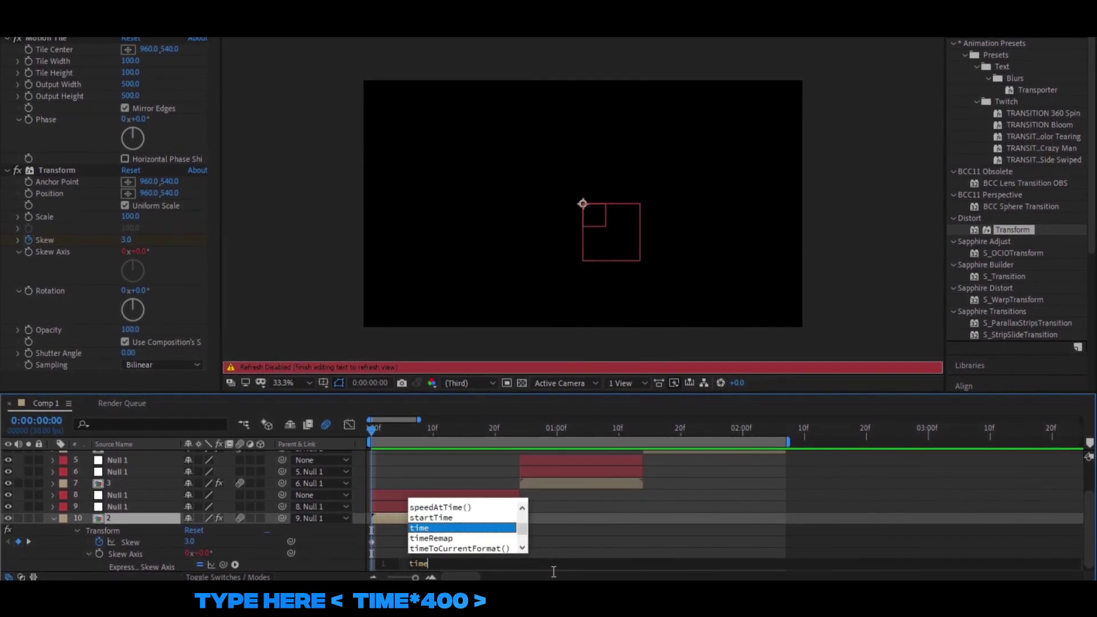
text(*2)
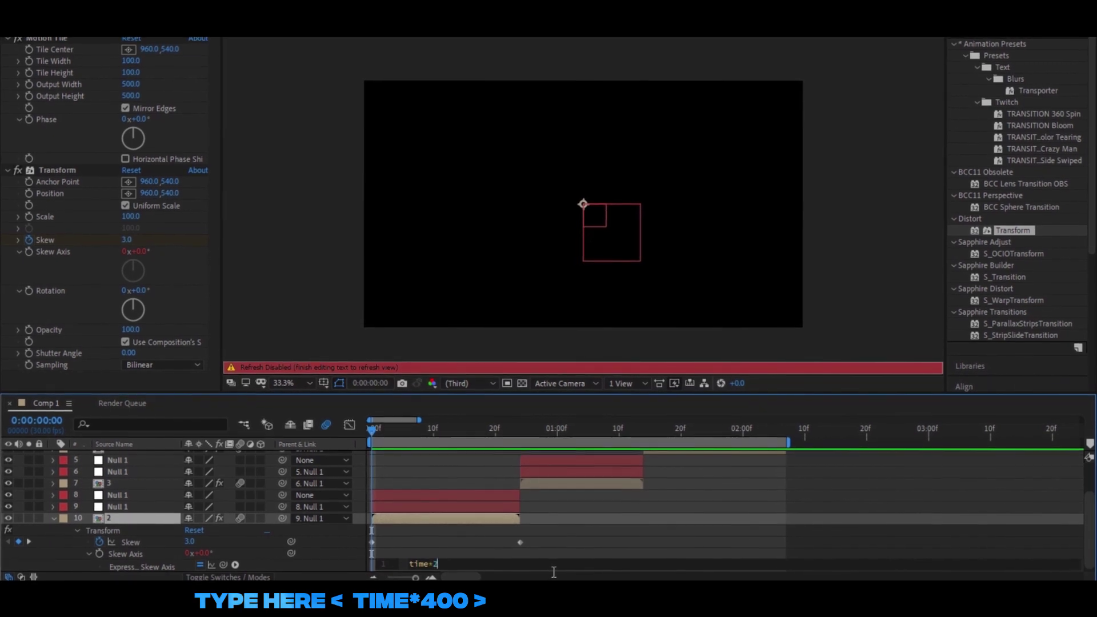
key(BackSpace)
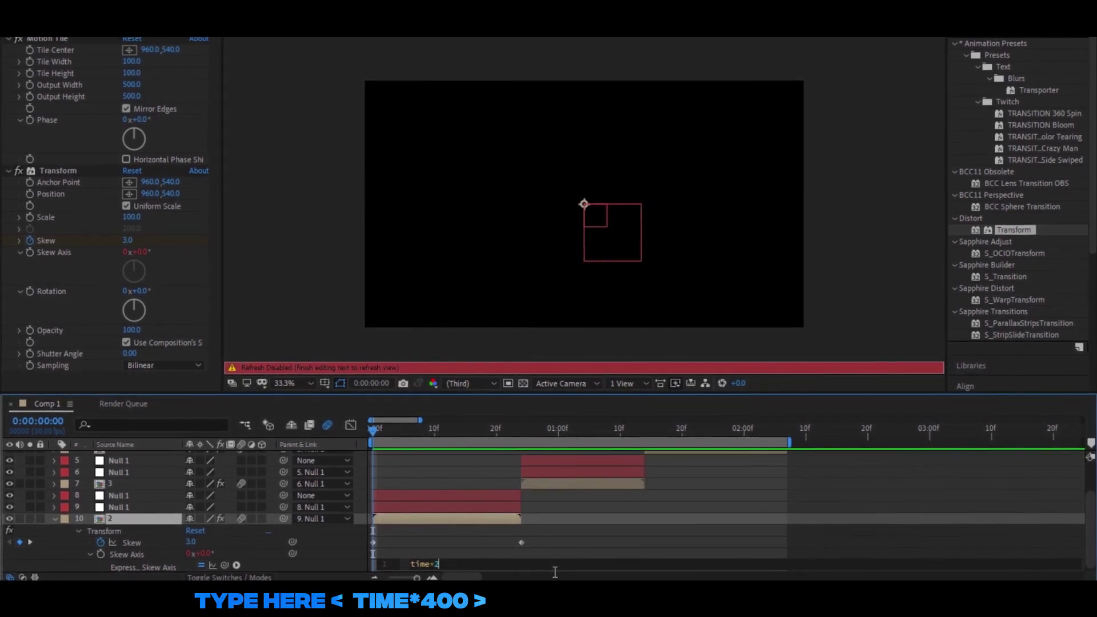
text(400)
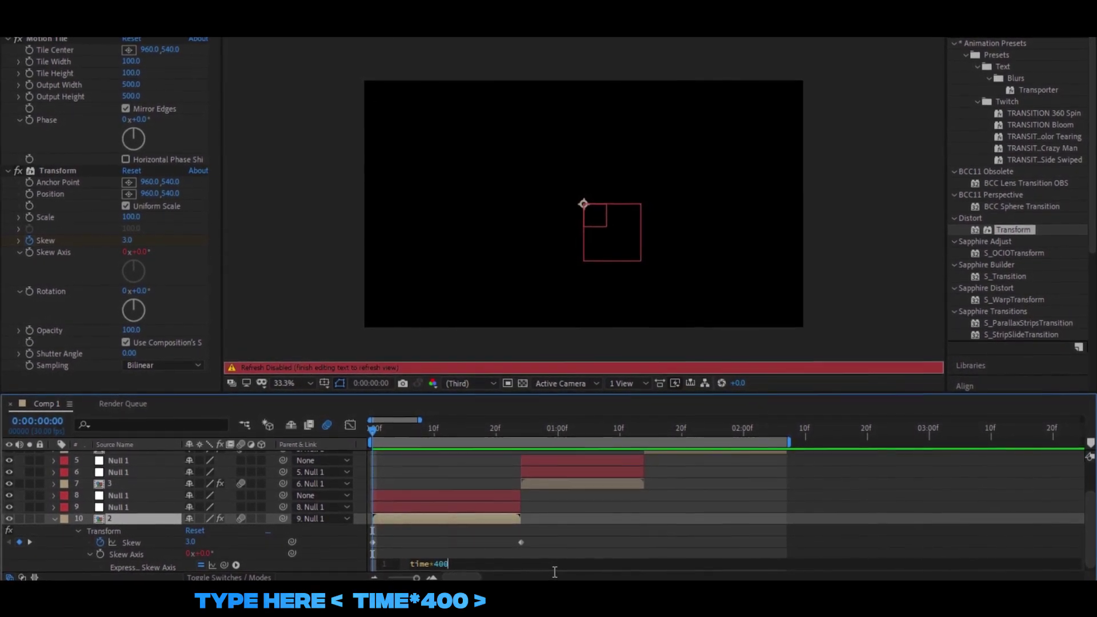
click(461, 528)
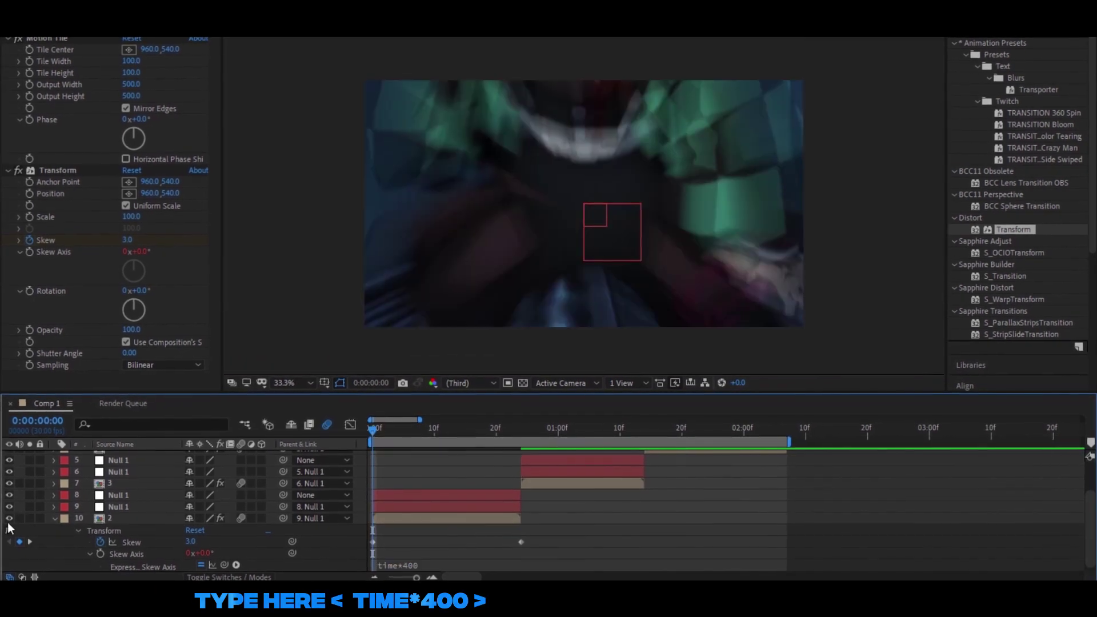
click(54, 518)
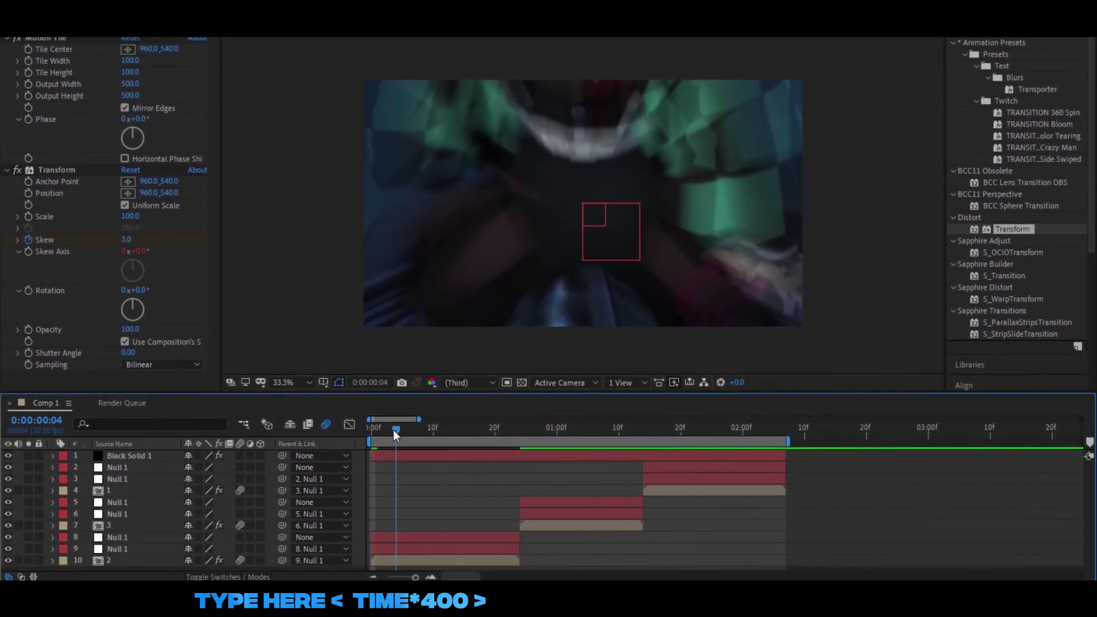
key(space)
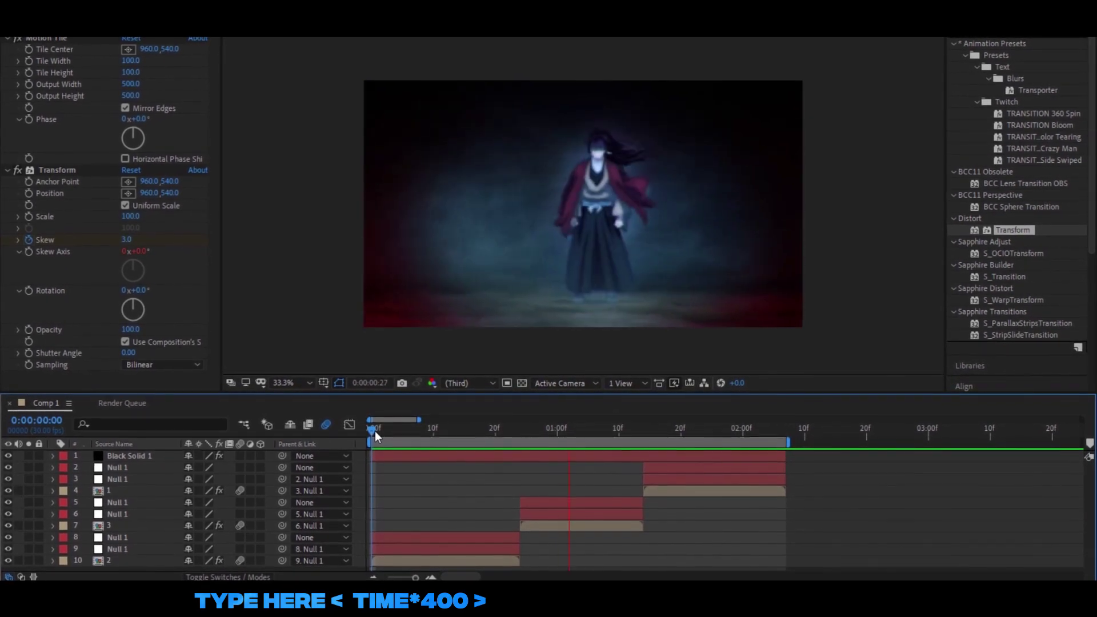
mouse_move(375, 431)
mouse_down()
mouse_move(435, 431)
mouse_move(361, 426)
mouse_up()
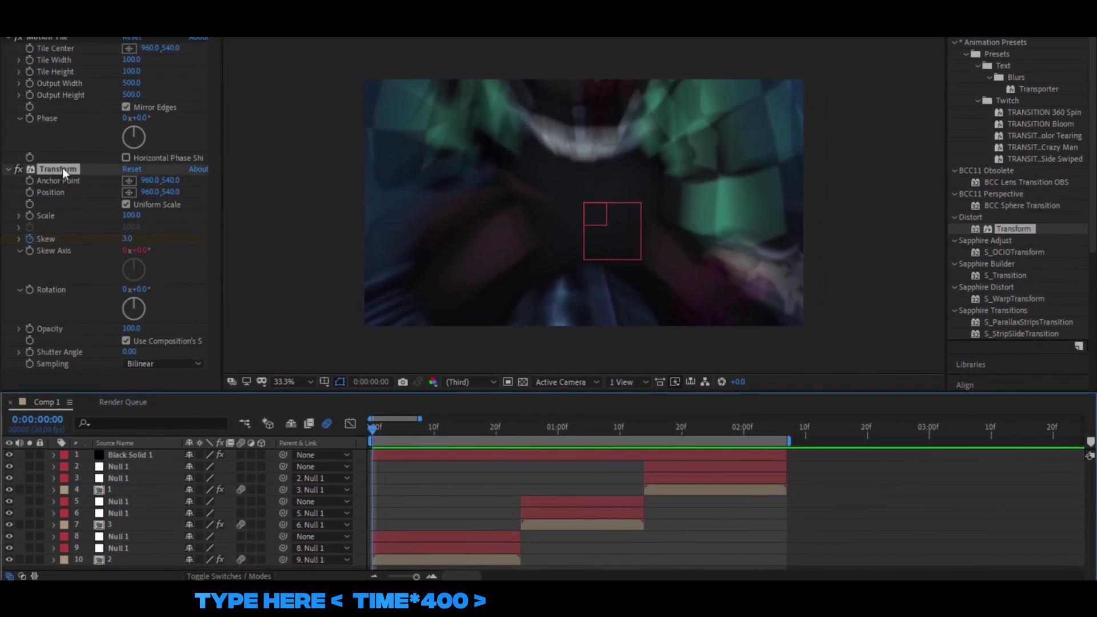
click(62, 168)
Step: Paste the Transform effect onto layer 7 and move its last Skew keyframe to the clip end
click(517, 433)
drag(517, 432, 521, 432)
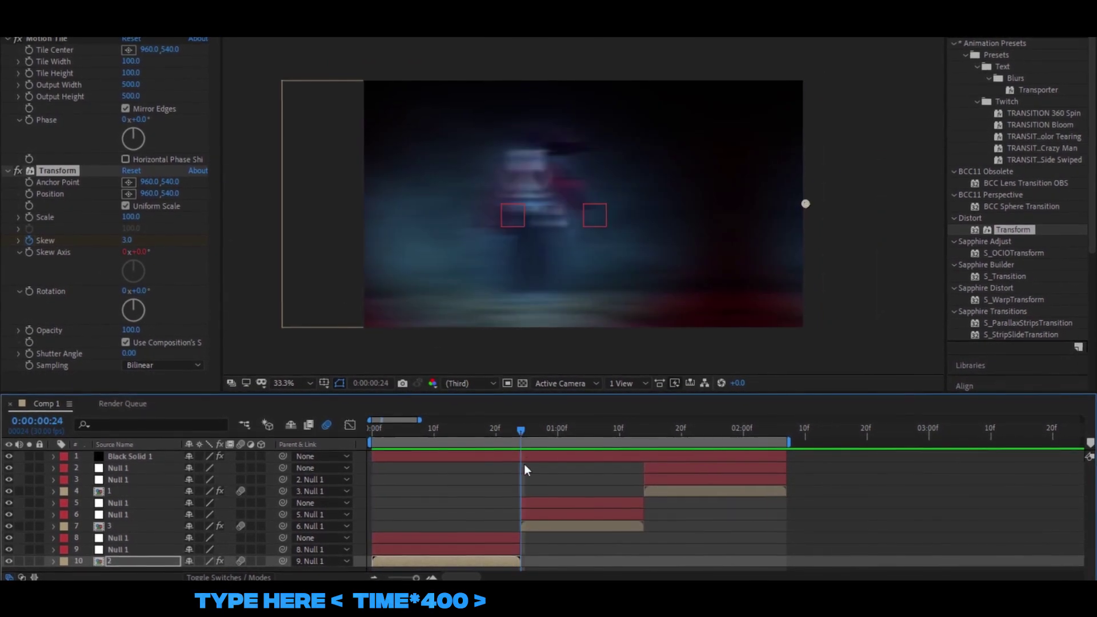
click(537, 525)
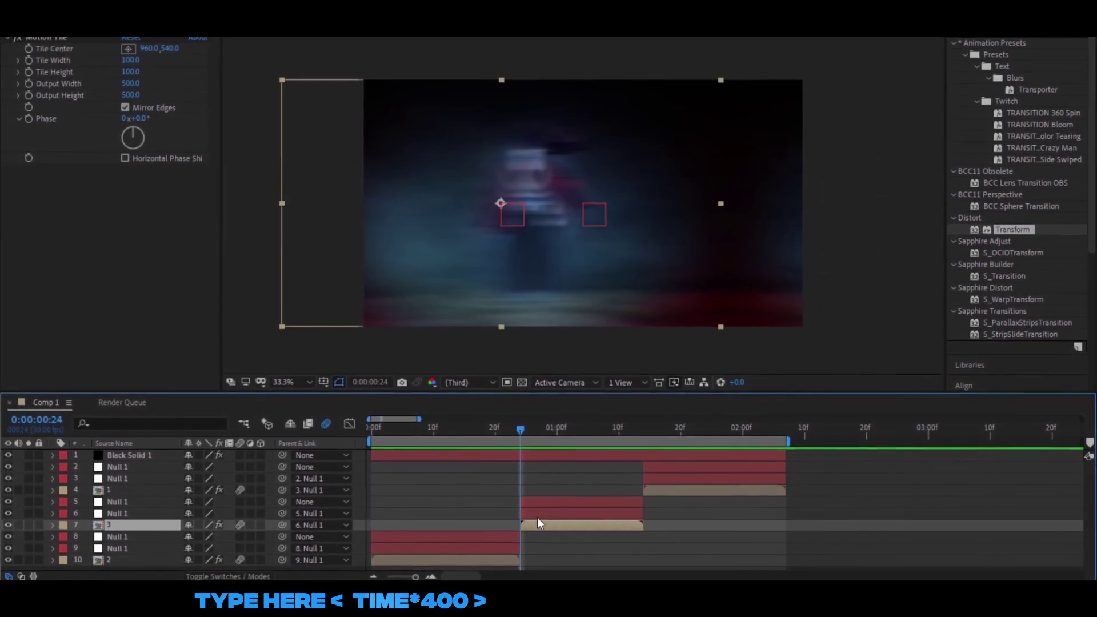
key(ctrl+v)
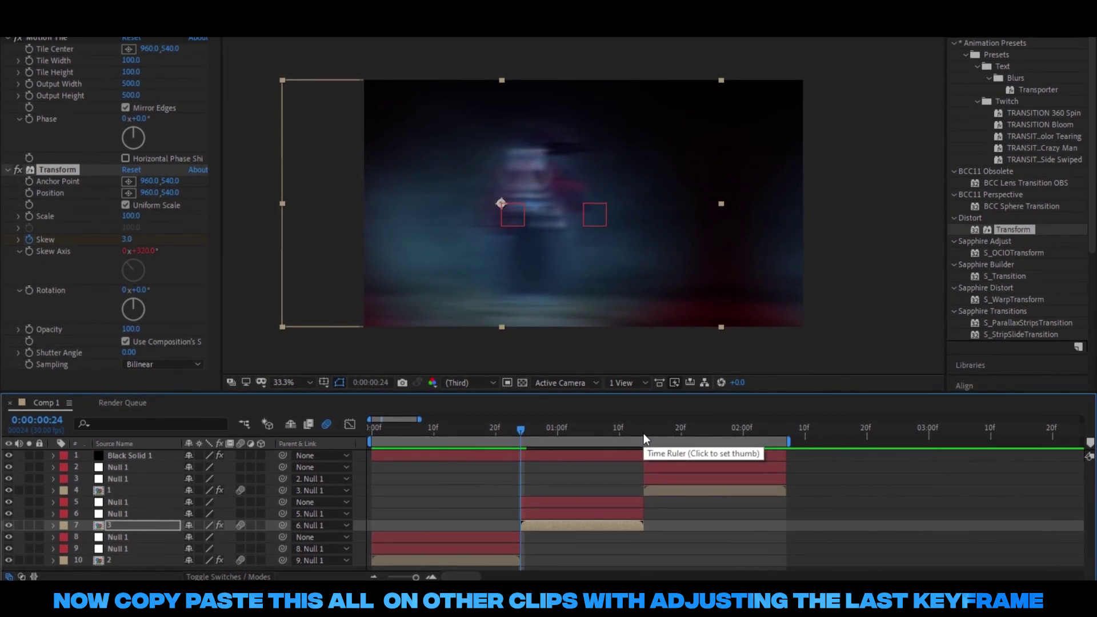
key(u)
drag(670, 550, 644, 550)
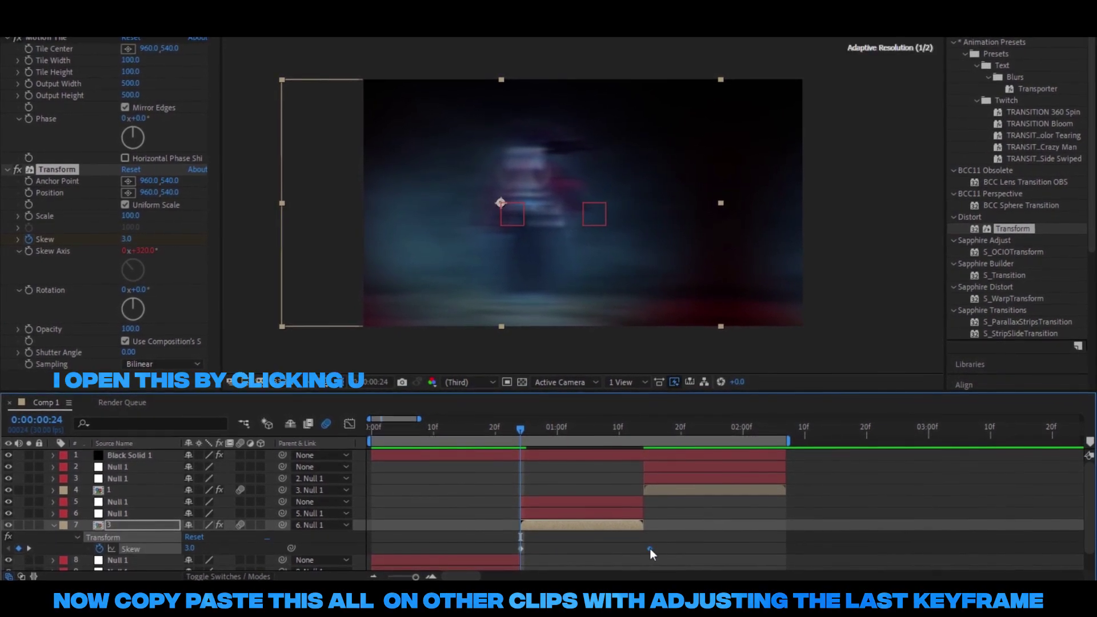
Step: Paste the Transform effect onto layer 4, fit its last Skew keyframe to the clip end, and preview
click(643, 428)
click(649, 493)
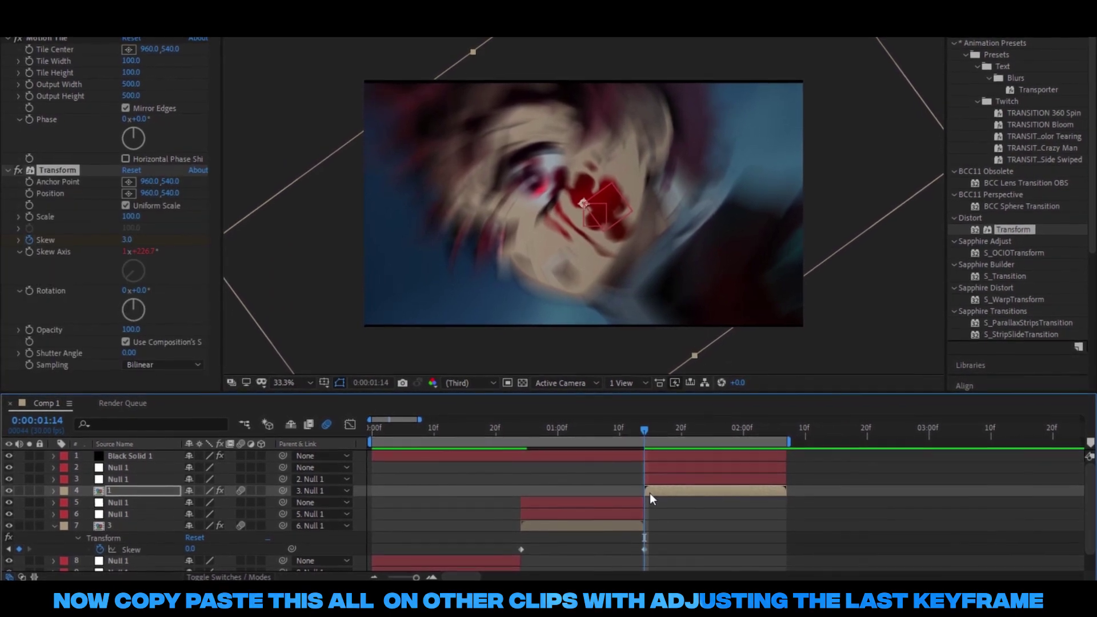
key(ctrl+v)
drag(768, 514, 788, 515)
key(Home)
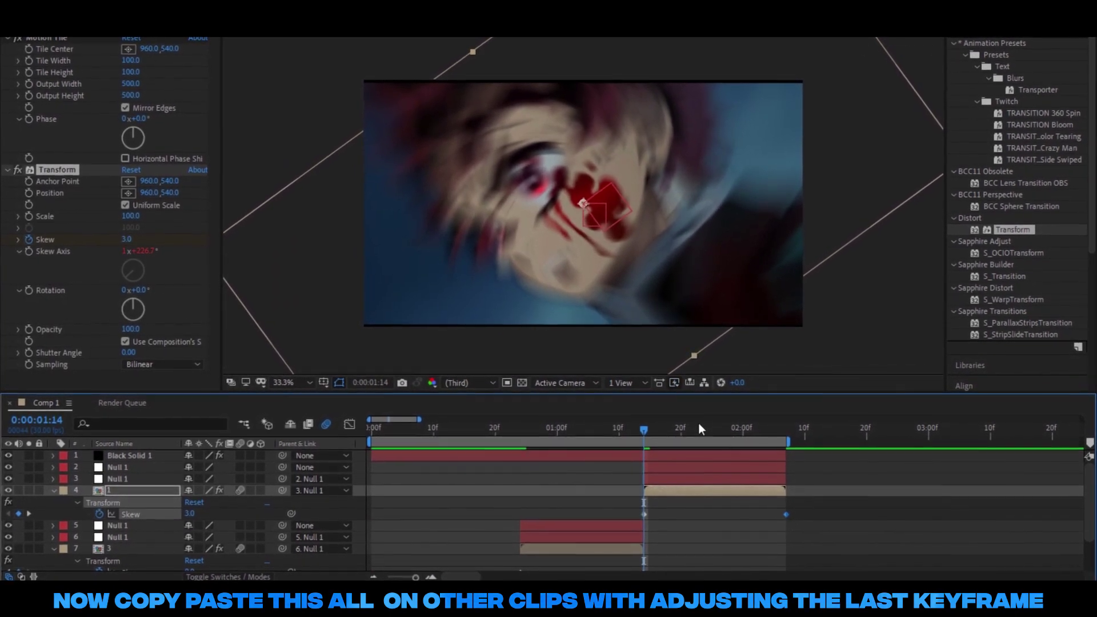
key(space)
click(421, 434)
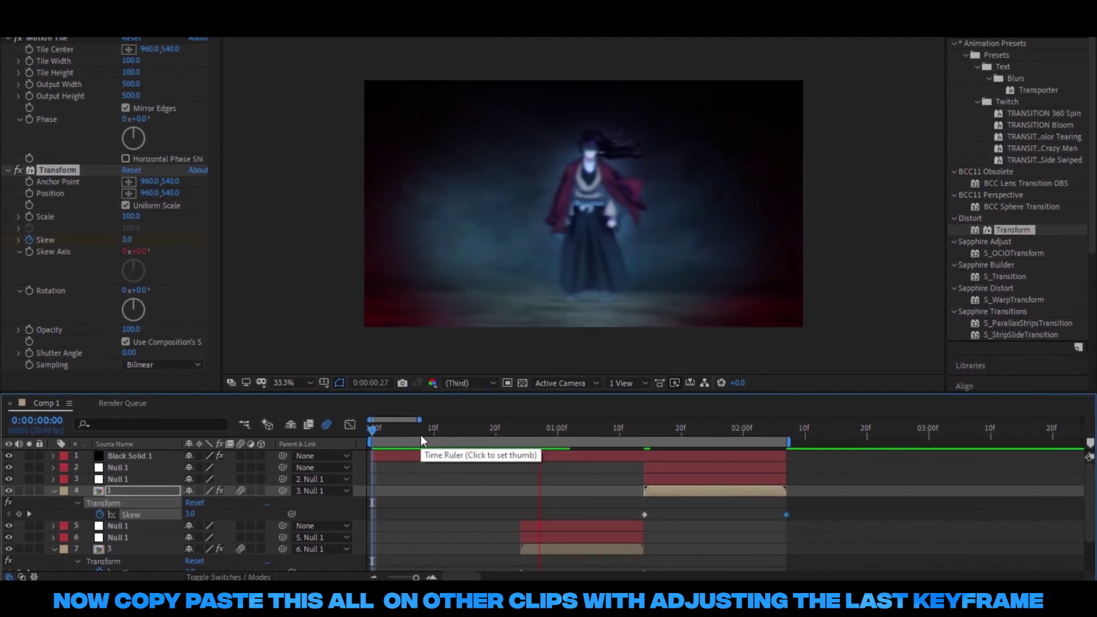
key(space)
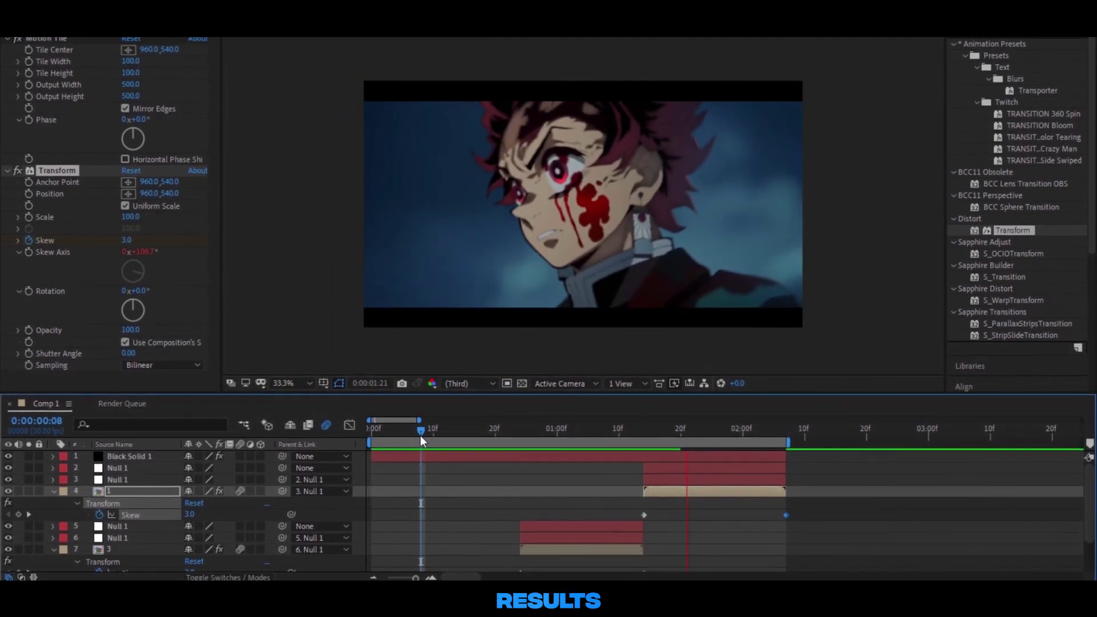
key(Home)
click(53, 491)
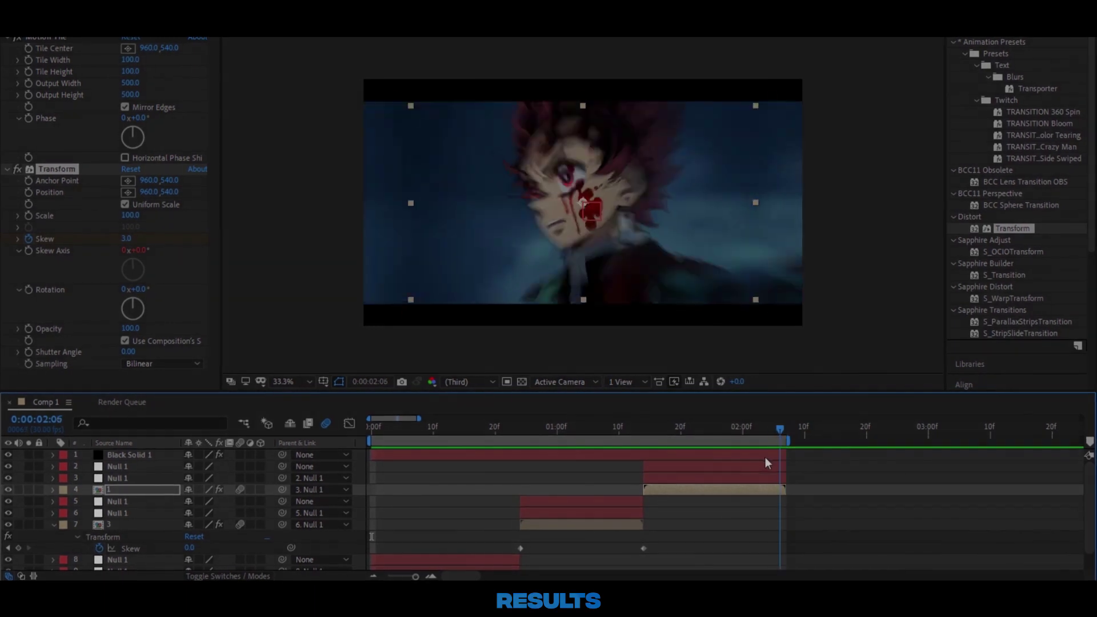
click(378, 575)
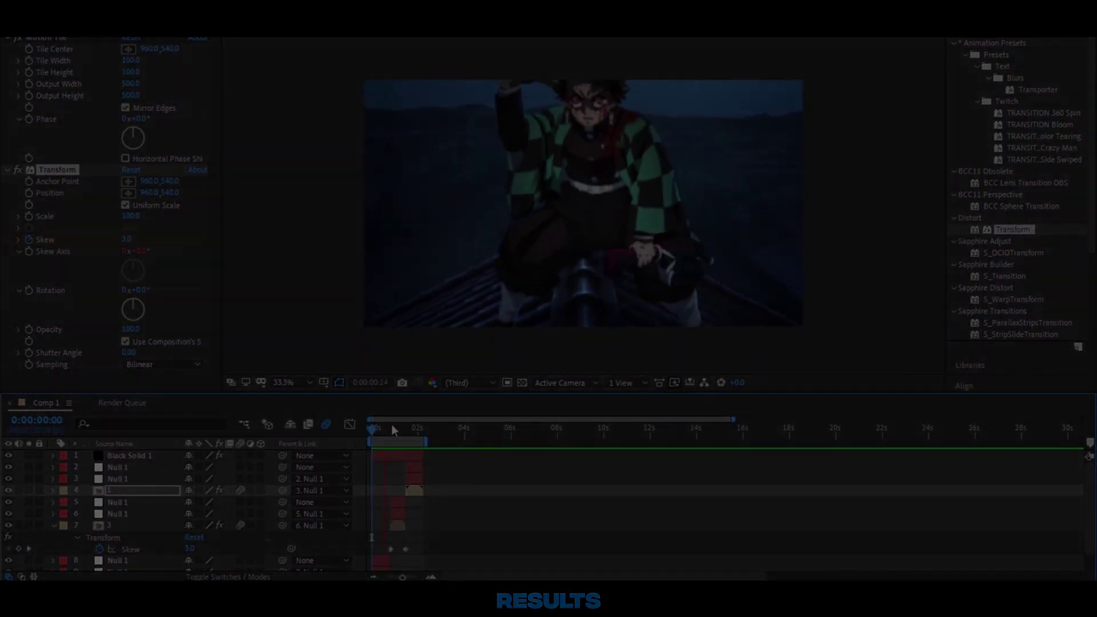